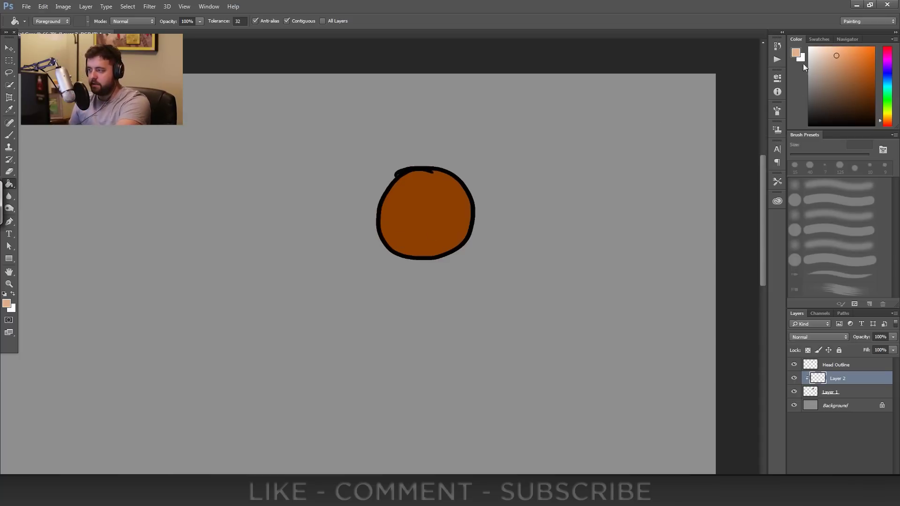
- Cover the head's fill on clipped Layer 2 with a light peach skin tone using a 125 px brush
key(b)
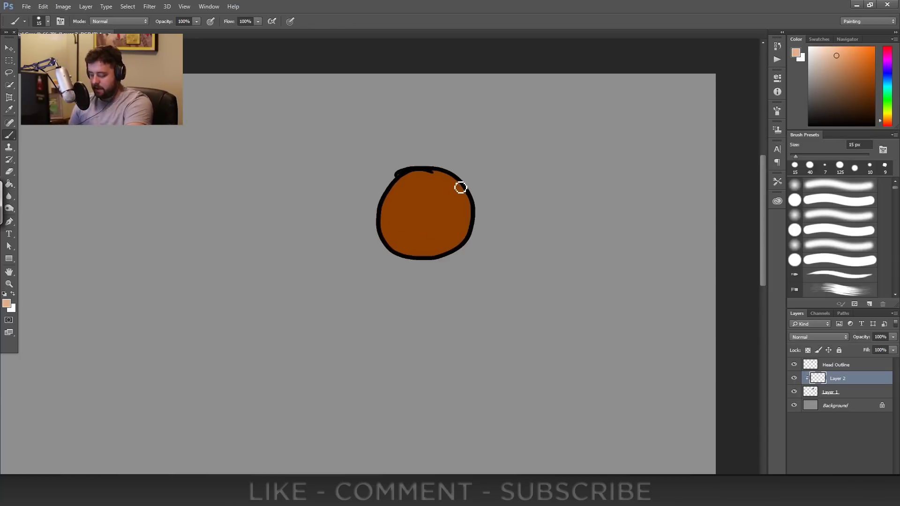
key(bracketright)
key(bracketright)
key(bracketright)
key(bracketright)
key(bracketright)
key(bracketright)
key(bracketright)
key(bracketright)
key(bracketright)
key(bracketright)
key(bracketright)
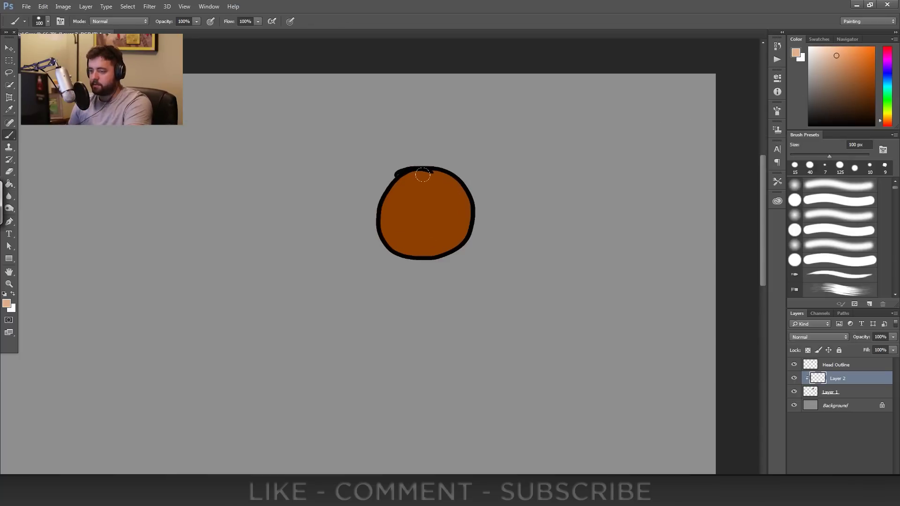
key(bracketleft)
key(bracketright)
key(bracketright)
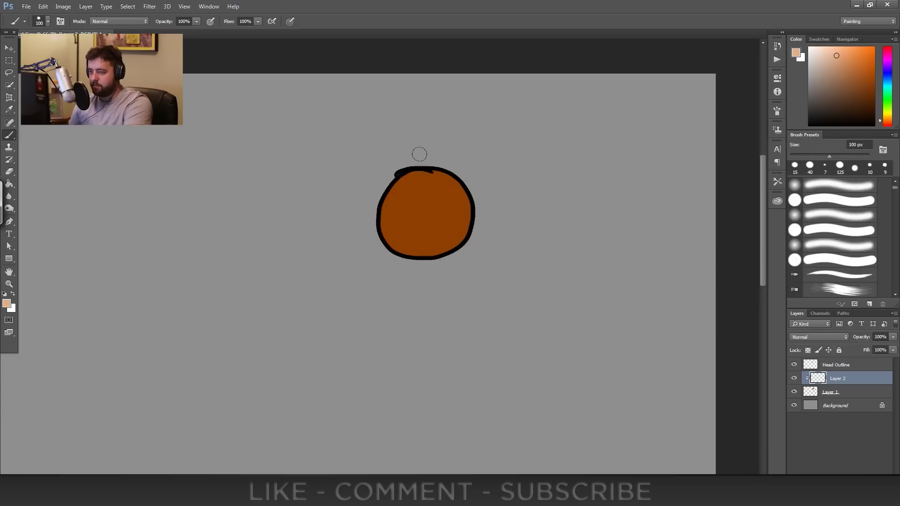
mouse_move(422, 133)
mouse_down()
mouse_move(480, 227)
mouse_move(432, 207)
mouse_move(360, 214)
mouse_up()
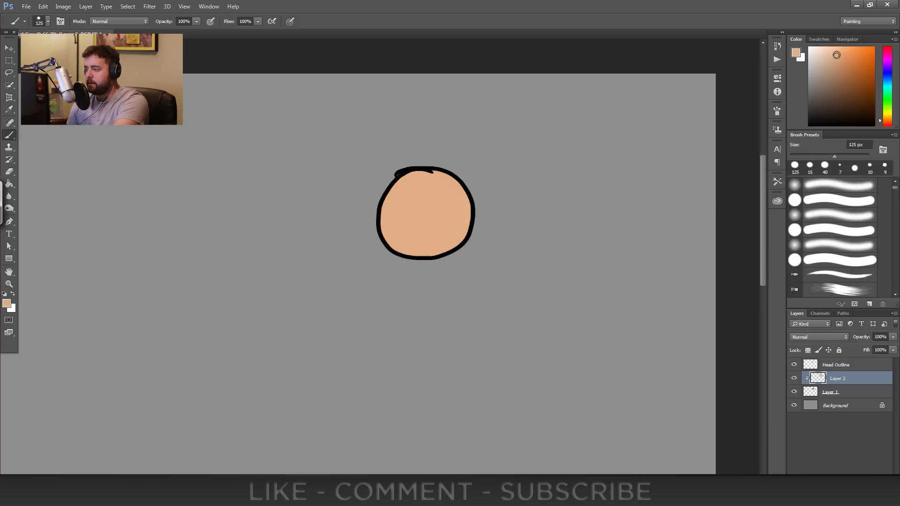
click(834, 50)
mouse_move(467, 205)
mouse_down()
mouse_move(374, 201)
mouse_move(427, 119)
mouse_up()
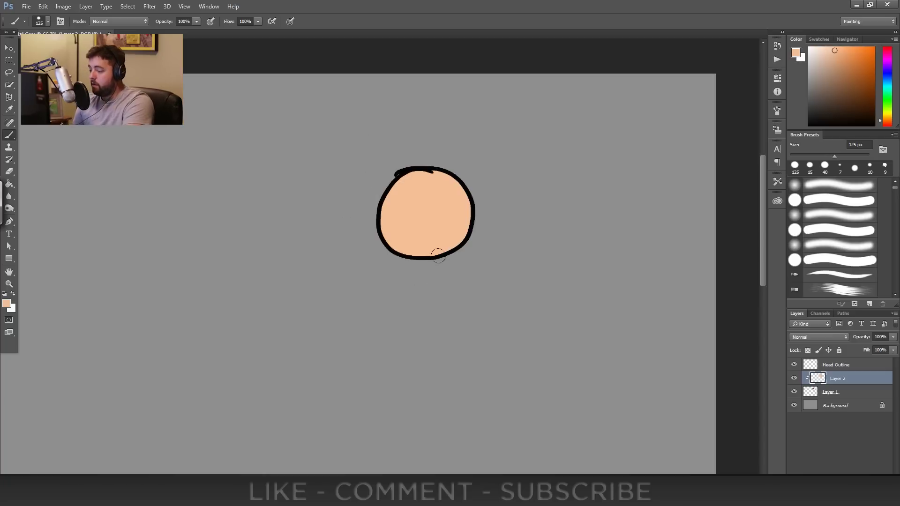
- Create a new layer above Head Outline and paint a round swatch of the peach skin tone on the empty canvas left of the head
click(843, 369)
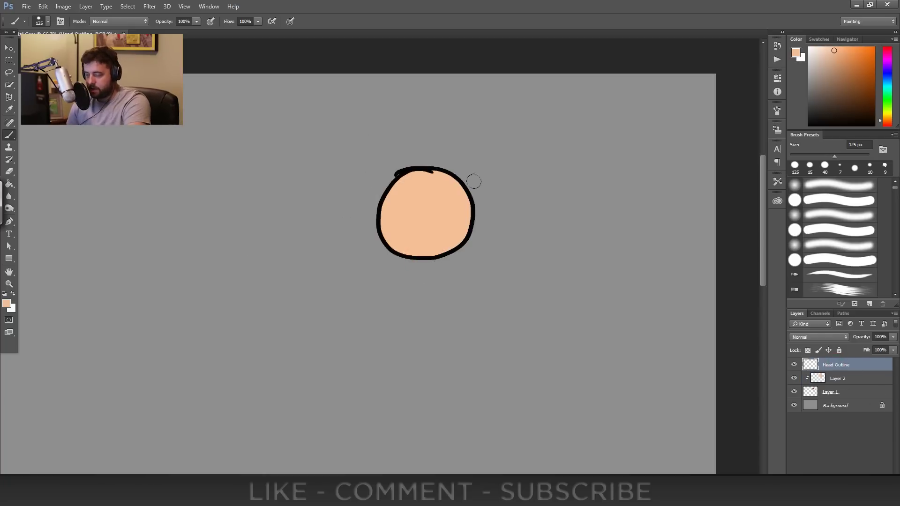
click(871, 479)
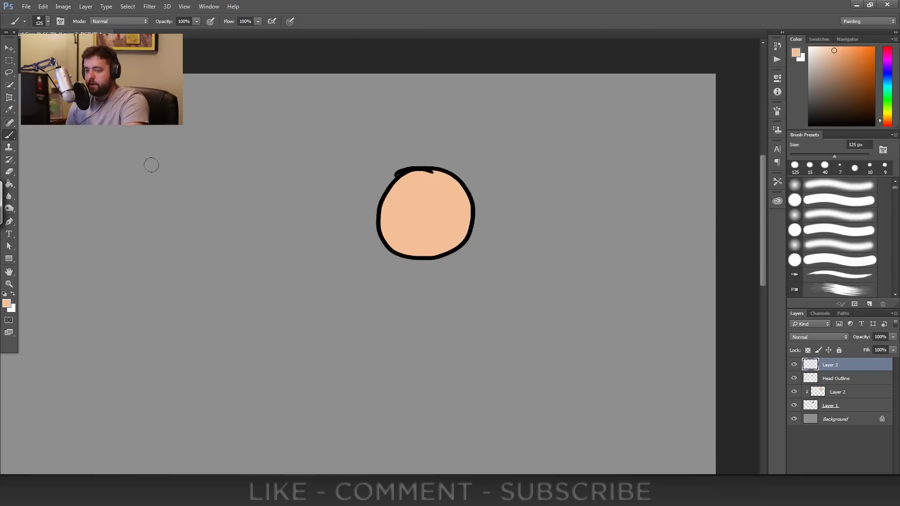
click(193, 164)
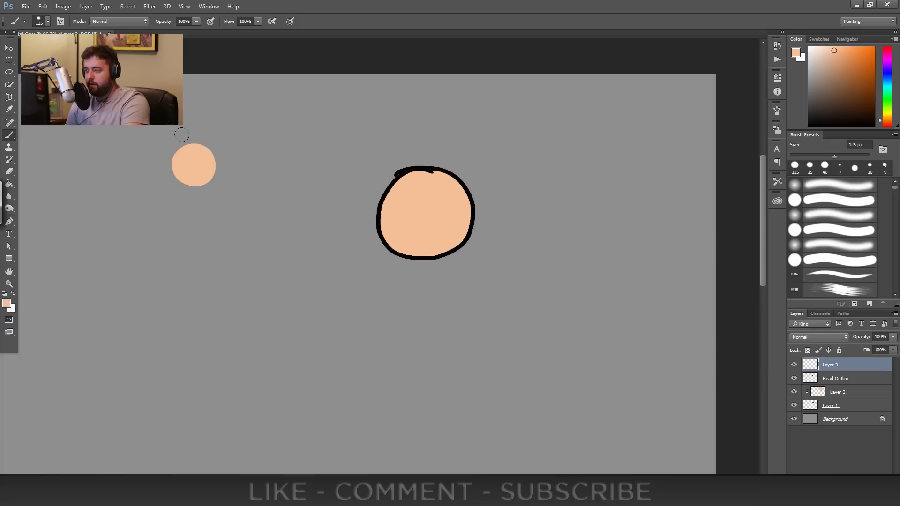
- Choose a slightly darker peach than the skin tone as the foreground colour and make Layer 2 active
click(840, 58)
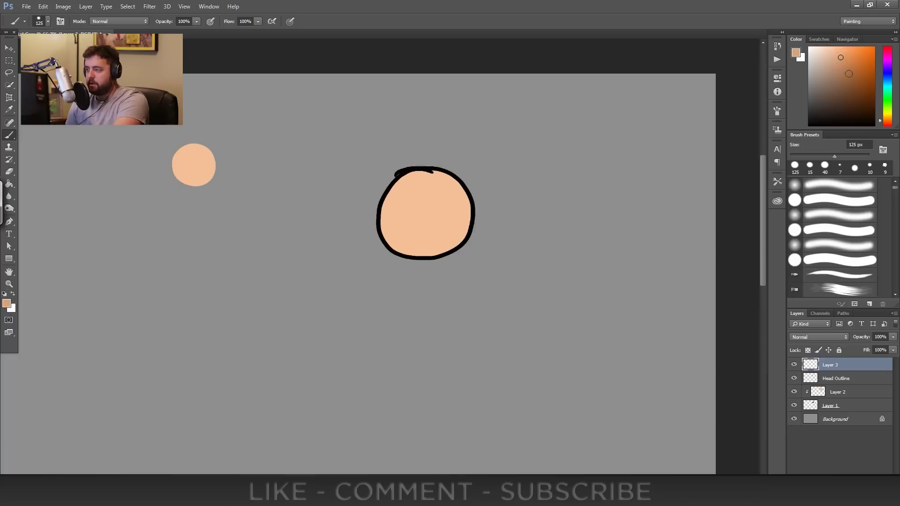
alt+click(422, 228)
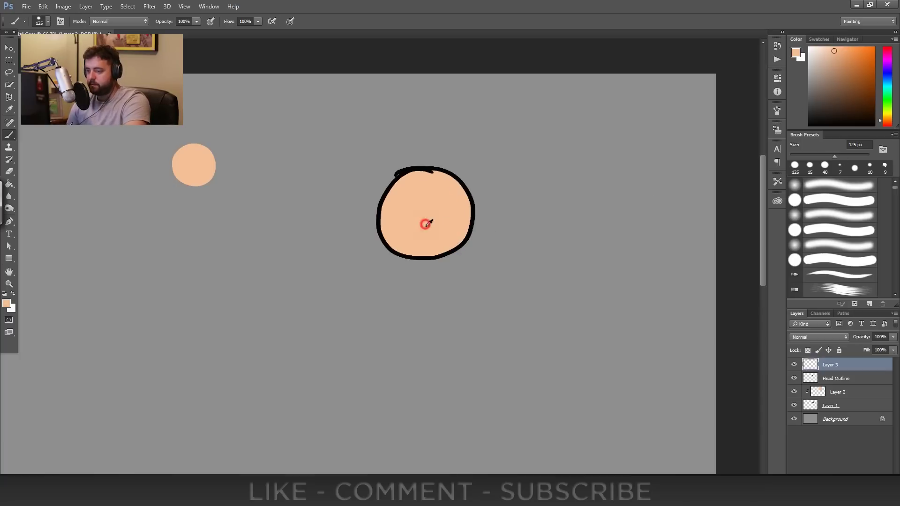
click(835, 56)
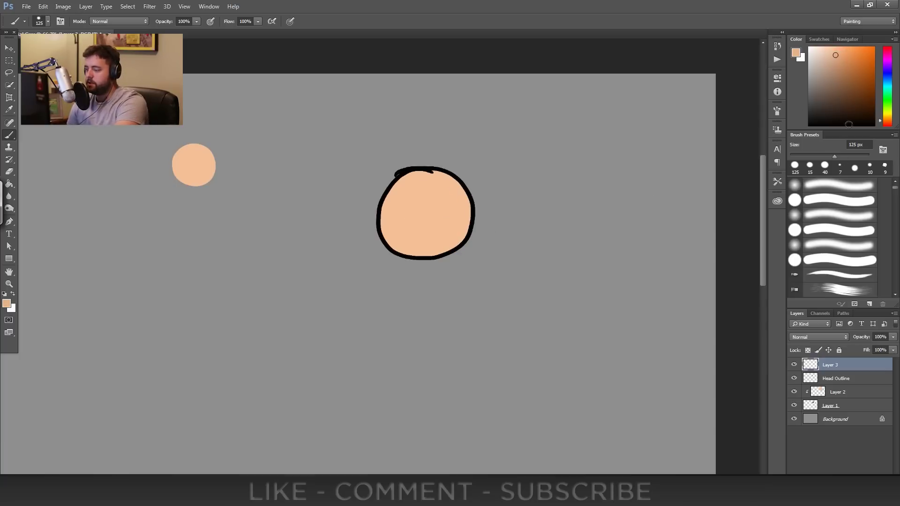
click(840, 393)
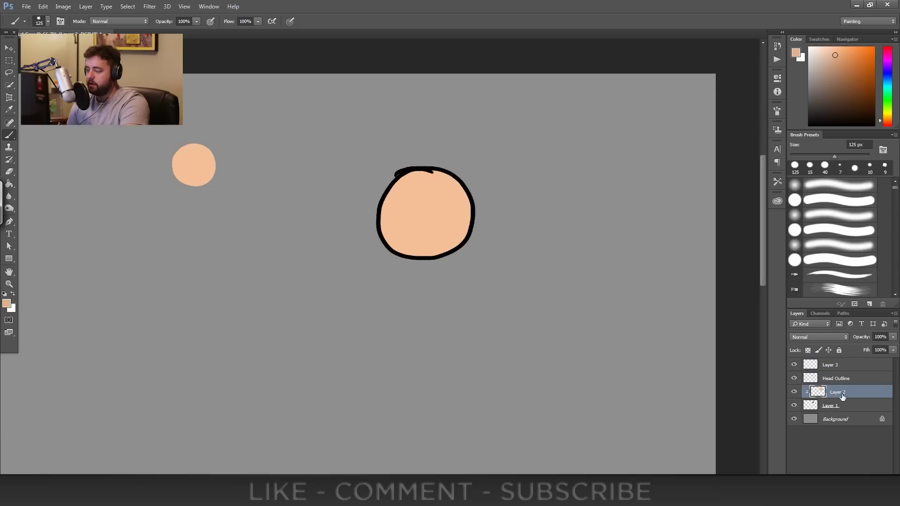
drag(449, 178, 458, 251)
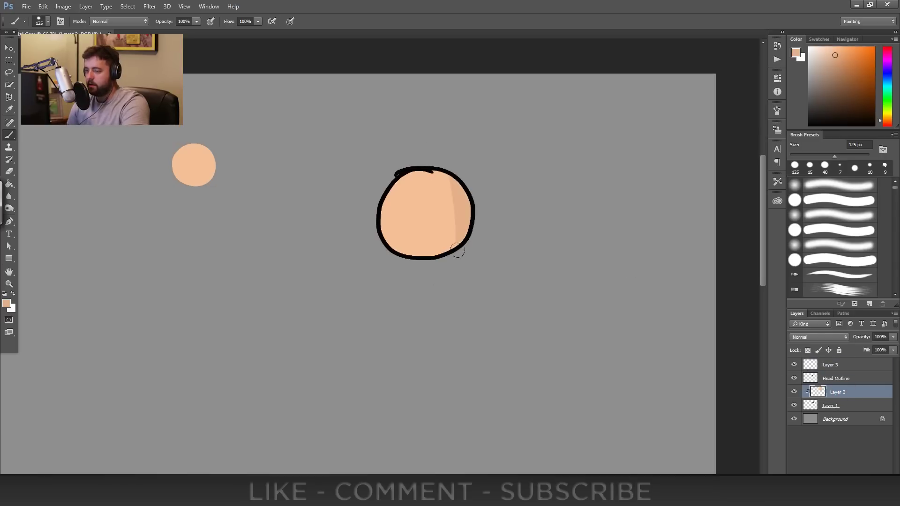
drag(456, 181, 424, 272)
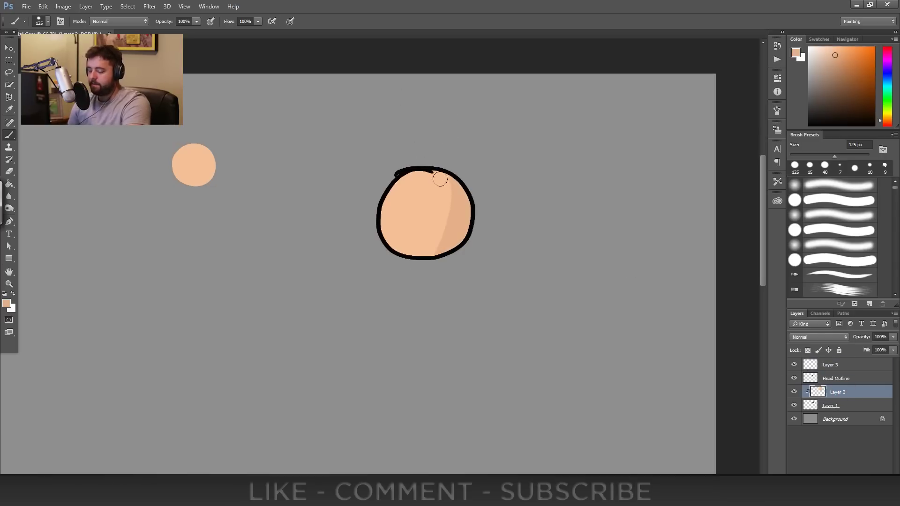
key(ctrl+alt+z)
key(ctrl+alt+z)
drag(456, 170, 409, 269)
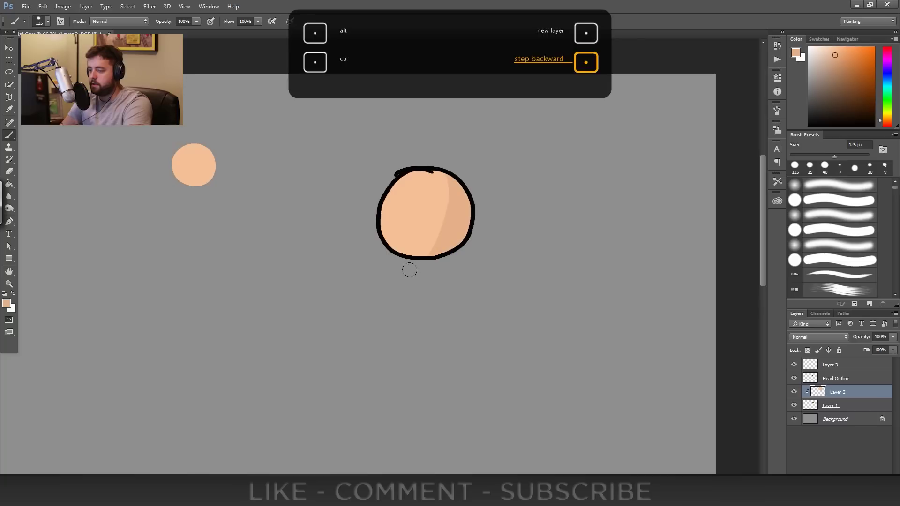
key(ctrl+alt+z)
- Paint a darker peach shadow down the head's right side with a 70 px brush, and add a swatch of that tone on Layer 3
key(bracketleft)
key(bracketleft)
key(bracketleft)
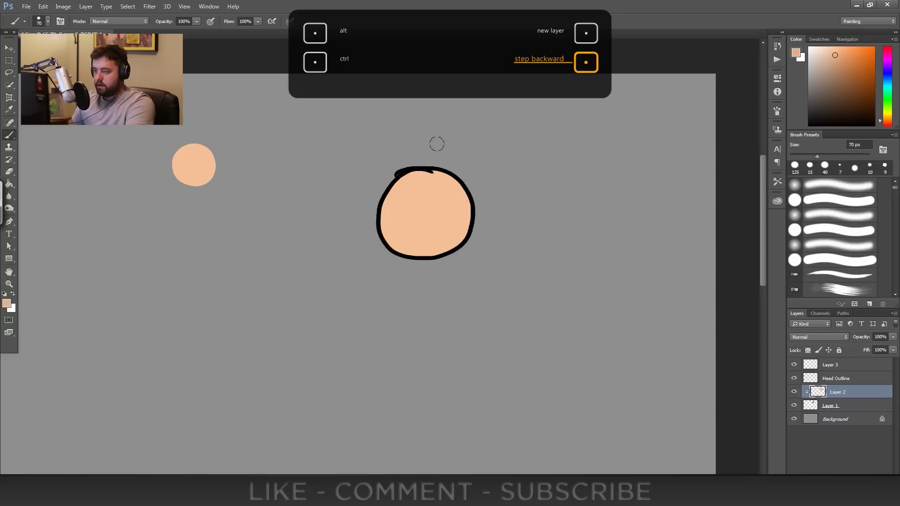
drag(432, 145, 438, 282)
drag(459, 214, 403, 144)
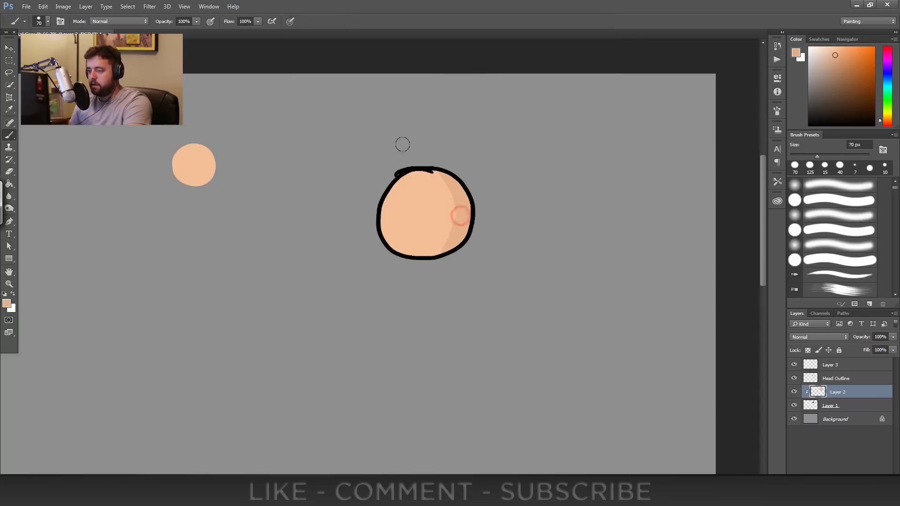
drag(450, 181, 432, 313)
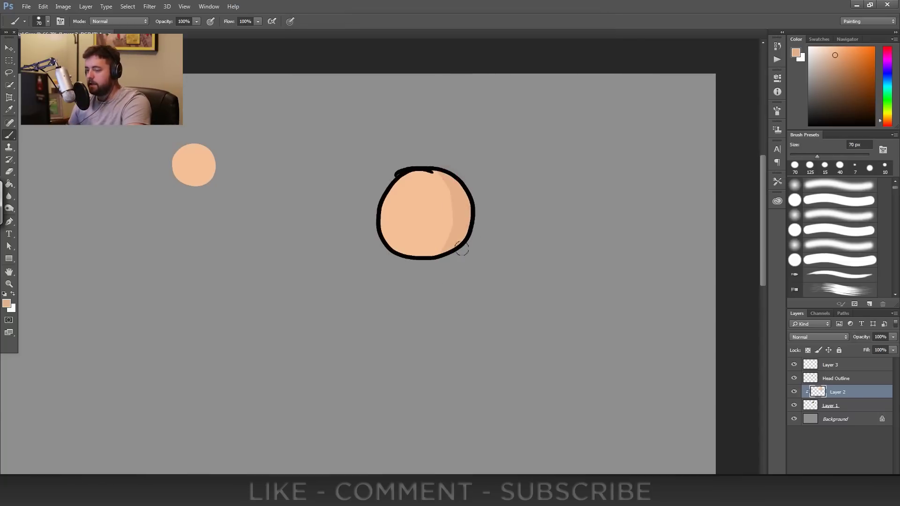
click(828, 369)
drag(170, 185, 174, 192)
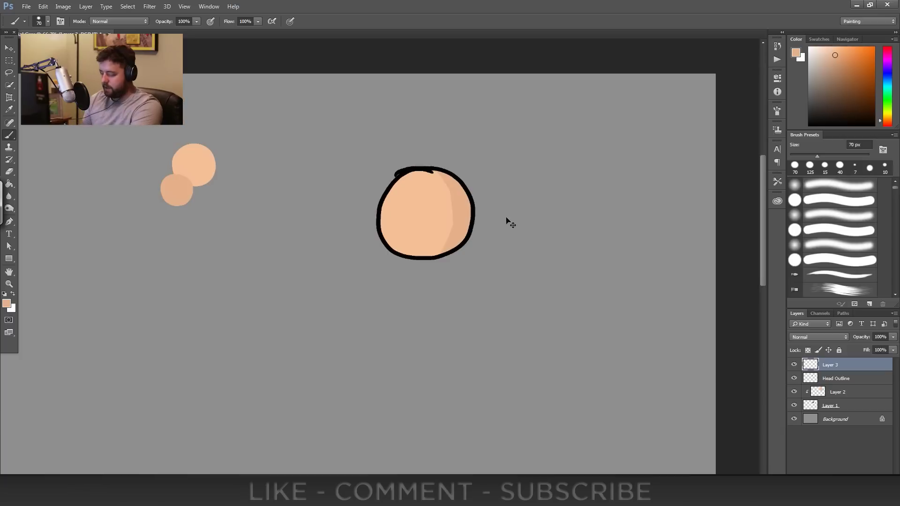
- Zoom in on the head and make Layer 2 active for refining the shadow
key(ctrl+plus)
key(ctrl+plus)
drag(558, 227, 465, 295)
drag(568, 242, 556, 250)
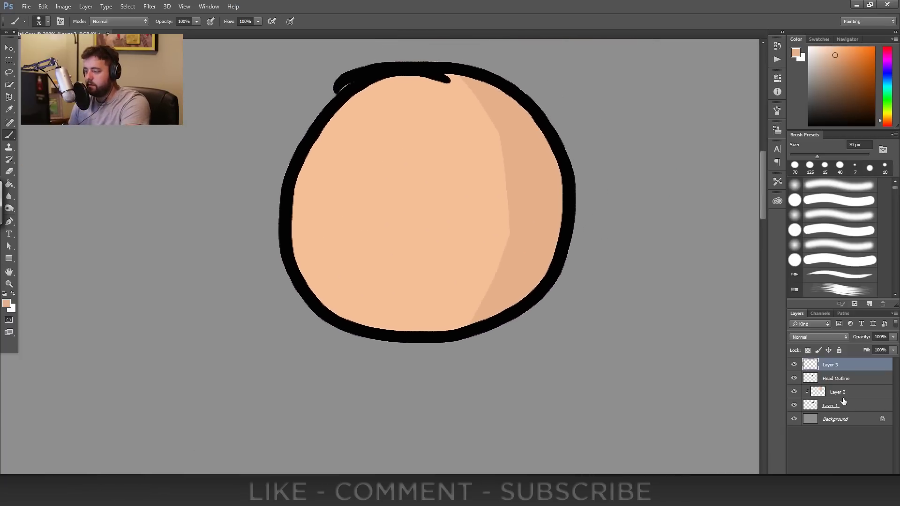
click(844, 393)
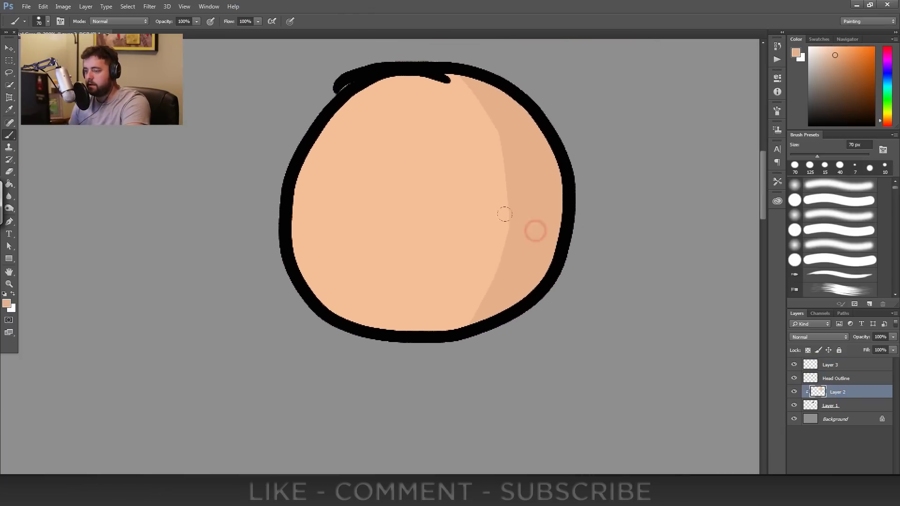
drag(501, 112, 497, 121)
drag(526, 164, 426, 56)
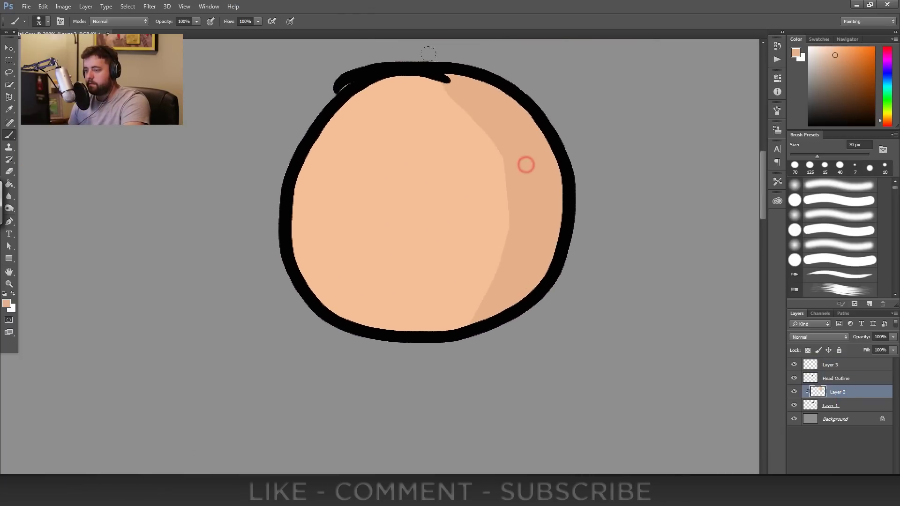
drag(506, 122, 402, 43)
key(ctrl+alt+z)
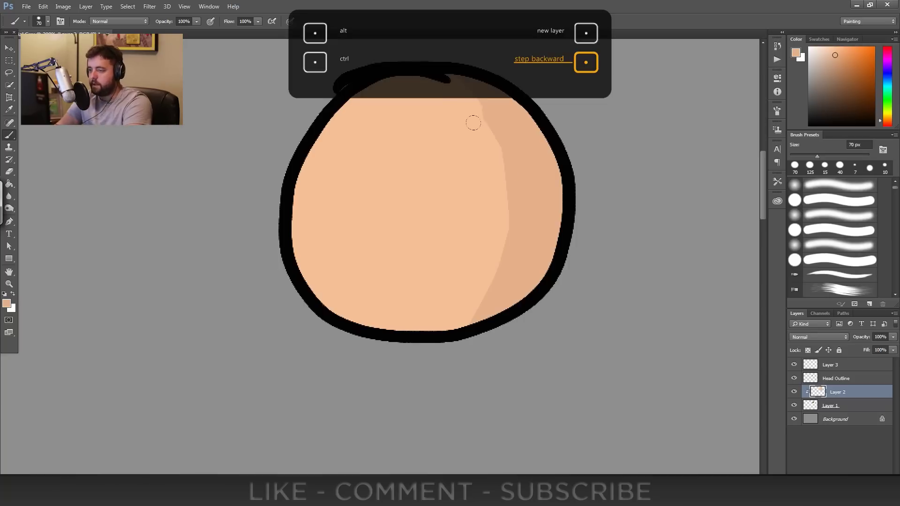
key(ctrl+alt+z)
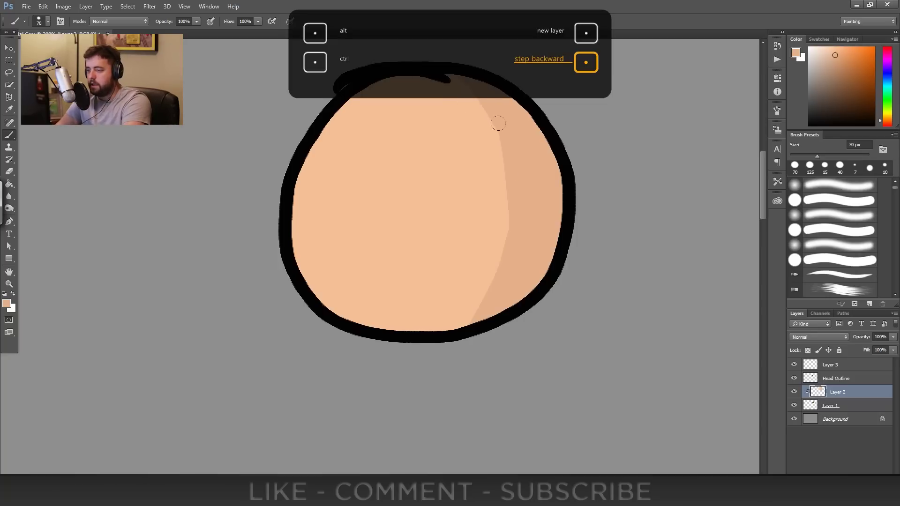
drag(524, 144, 443, 46)
key(ctrl+alt+z)
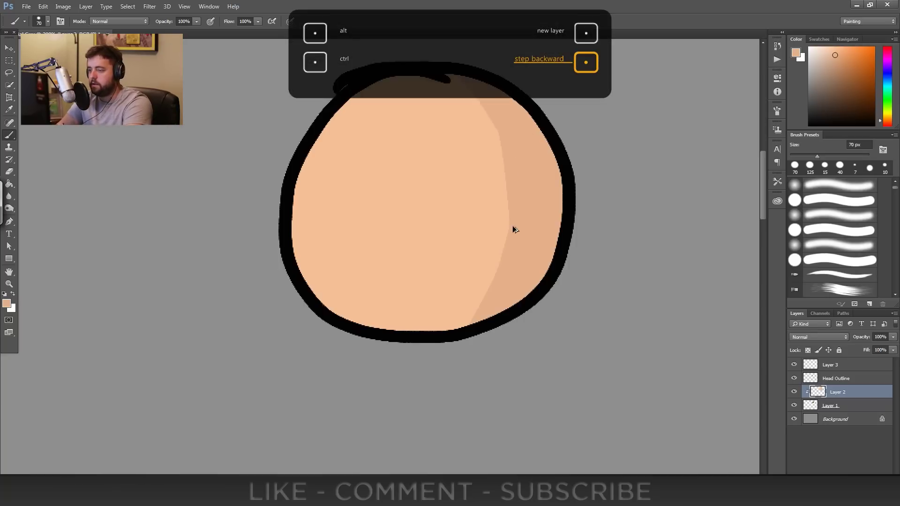
mouse_move(523, 143)
mouse_down()
mouse_move(445, 51)
mouse_move(458, 293)
mouse_move(436, 335)
mouse_move(480, 160)
mouse_move(426, 68)
mouse_up()
key(ctrl+alt+z)
key(ctrl+alt+z)
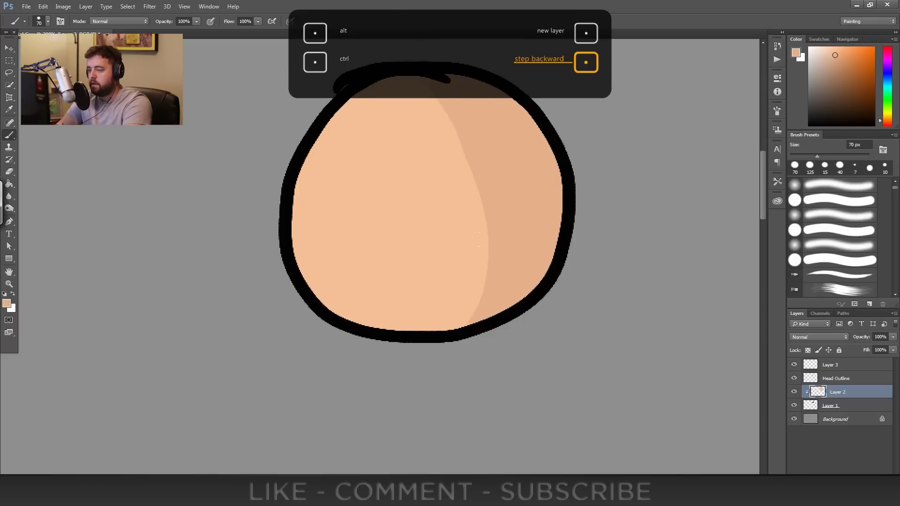
- Reshape the shadow on the head's right side into a smooth curve by painting with sampled shadow and skin tones
mouse_move(487, 197)
mouse_down()
mouse_move(458, 335)
mouse_move(443, 77)
mouse_move(498, 302)
mouse_move(490, 140)
mouse_up()
alt+click(424, 225)
alt+click(537, 146)
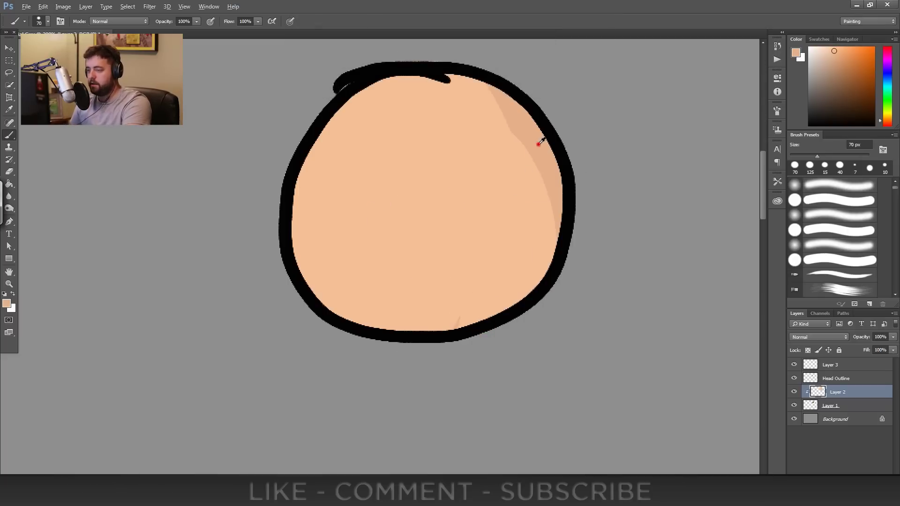
drag(492, 64, 485, 342)
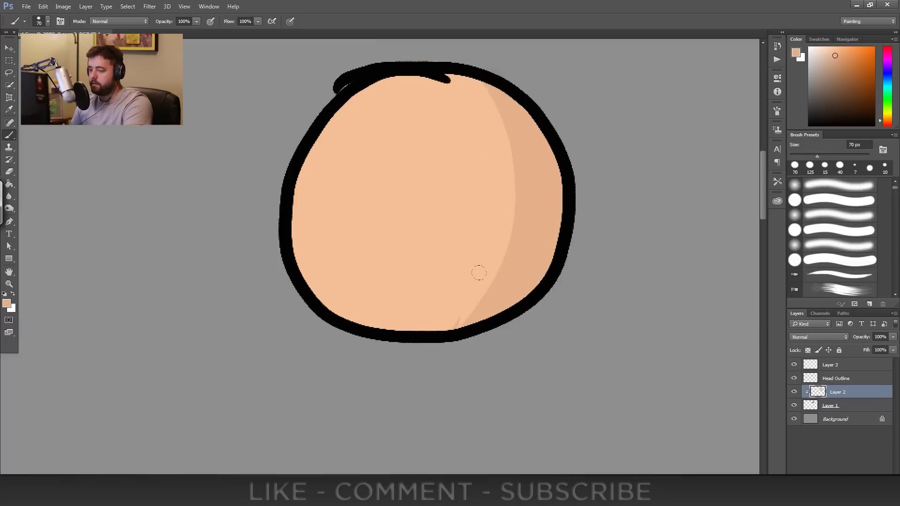
alt+click(440, 275)
drag(439, 301, 453, 329)
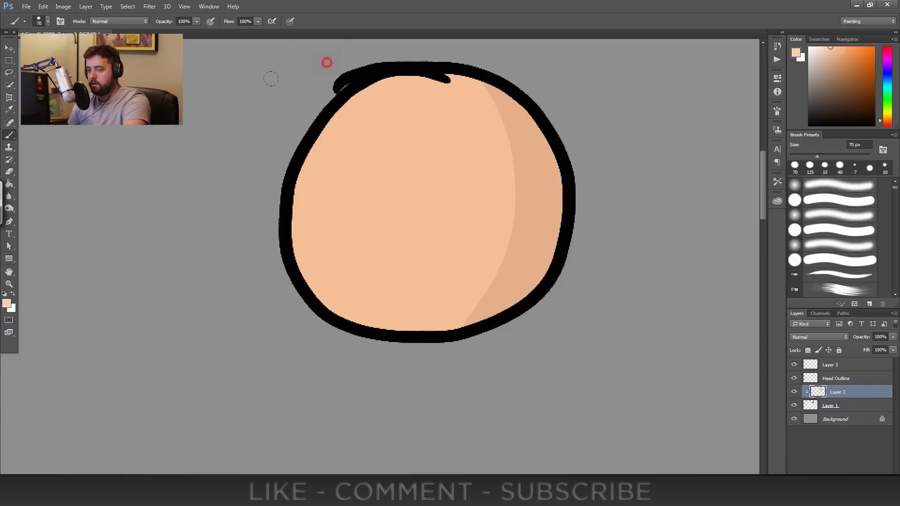
- Paint a thin lighter peach highlight along the head's left edge, and add a swatch of that tone beside the others on Layer 3
drag(326, 63, 404, 378)
drag(157, 271, 530, 362)
click(842, 369)
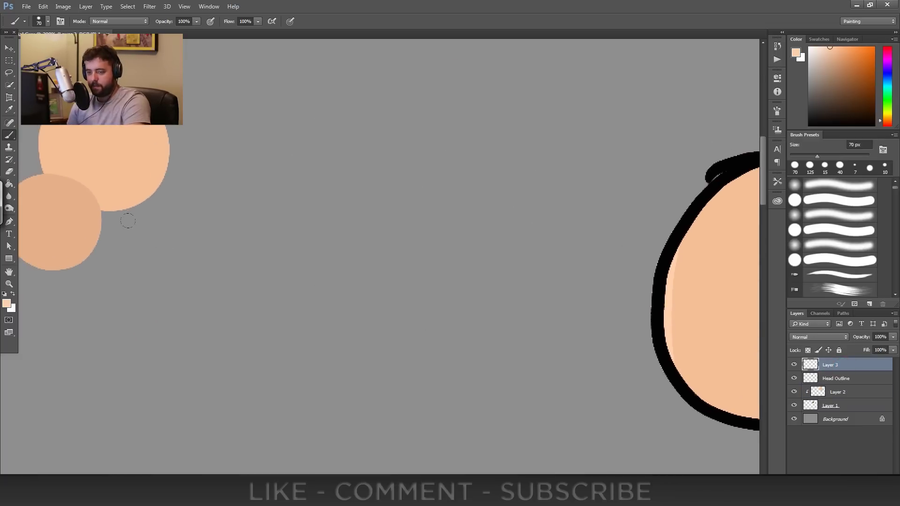
drag(151, 243, 155, 241)
mouse_move(604, 291)
mouse_down()
mouse_move(557, 279)
mouse_move(257, 257)
mouse_move(233, 221)
mouse_up()
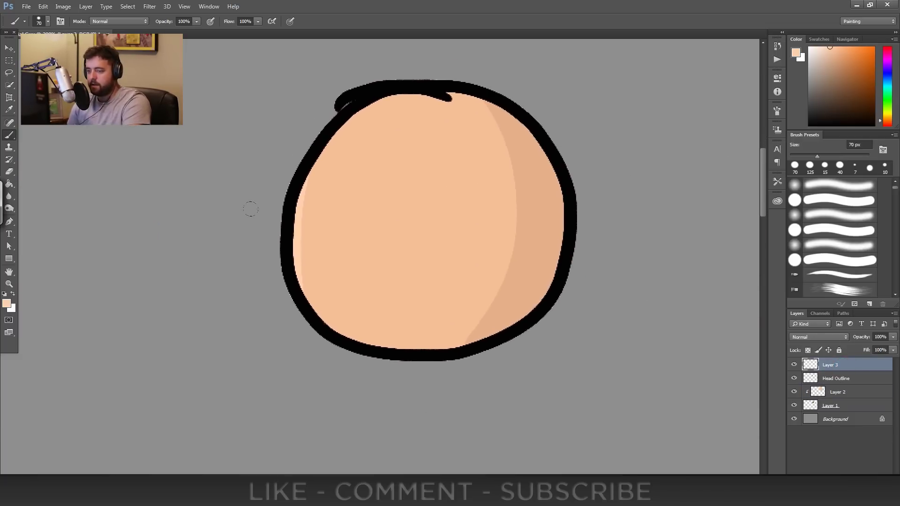
- Draw a black ear outline on the head's right side in the Head Outline layer with a 15 px brush
click(844, 380)
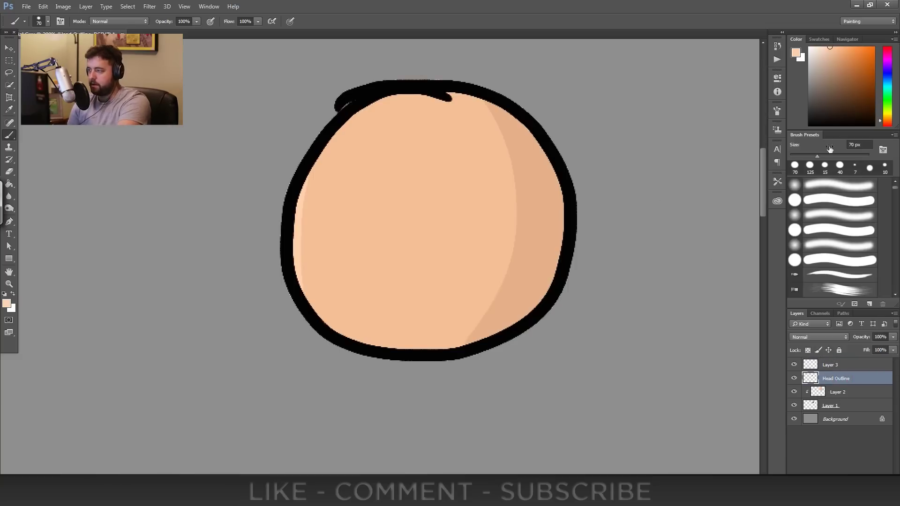
key(d)
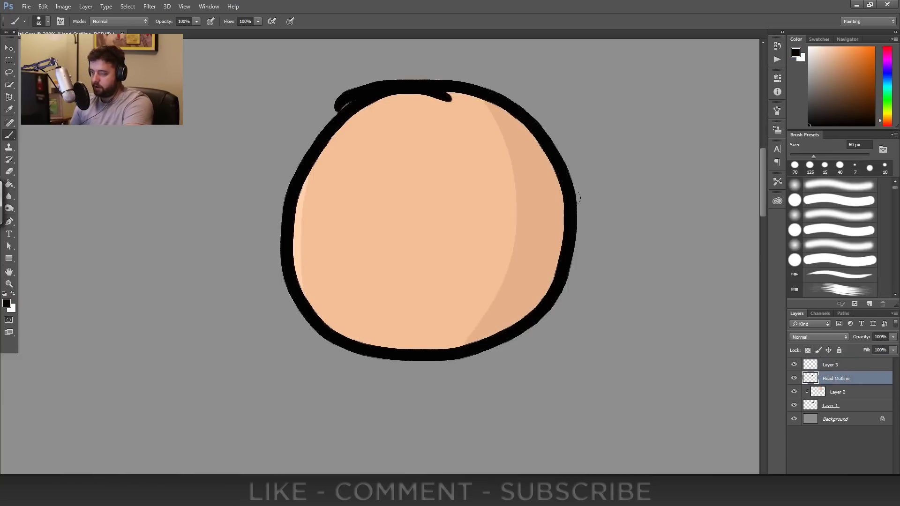
mouse_move(577, 202)
mouse_down()
mouse_move(599, 206)
mouse_move(575, 202)
mouse_move(590, 208)
mouse_move(589, 236)
mouse_move(574, 250)
mouse_up()
key(ctrl+alt+z)
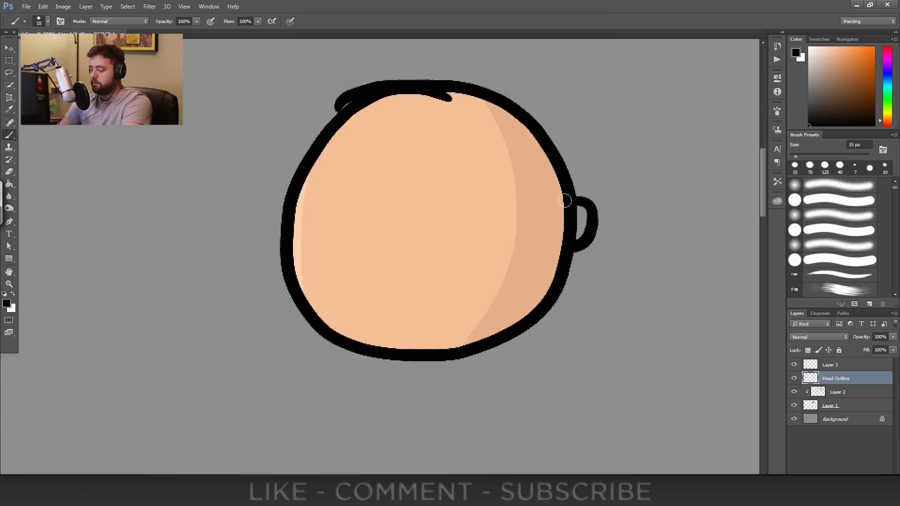
key(ctrl+alt+z)
mouse_move(573, 197)
mouse_down()
mouse_move(597, 218)
mouse_move(562, 249)
mouse_up()
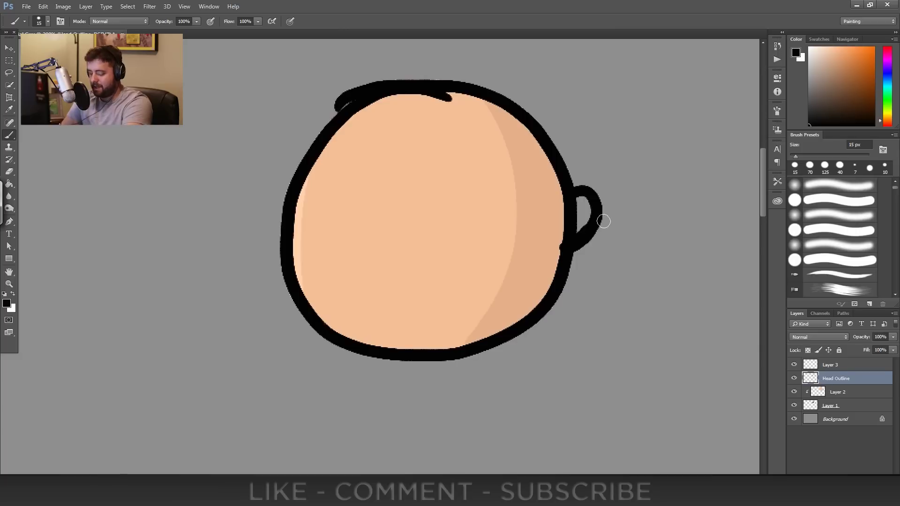
- Erase the head outline where it crosses the ear, and fill the ear with the sampled shadow skin tone
key(e)
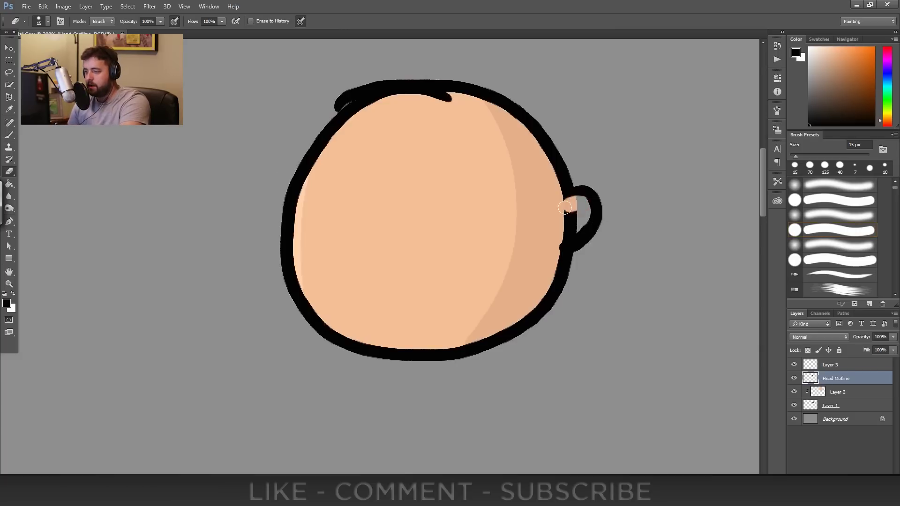
mouse_move(565, 207)
mouse_down()
mouse_move(579, 212)
mouse_move(554, 238)
mouse_up()
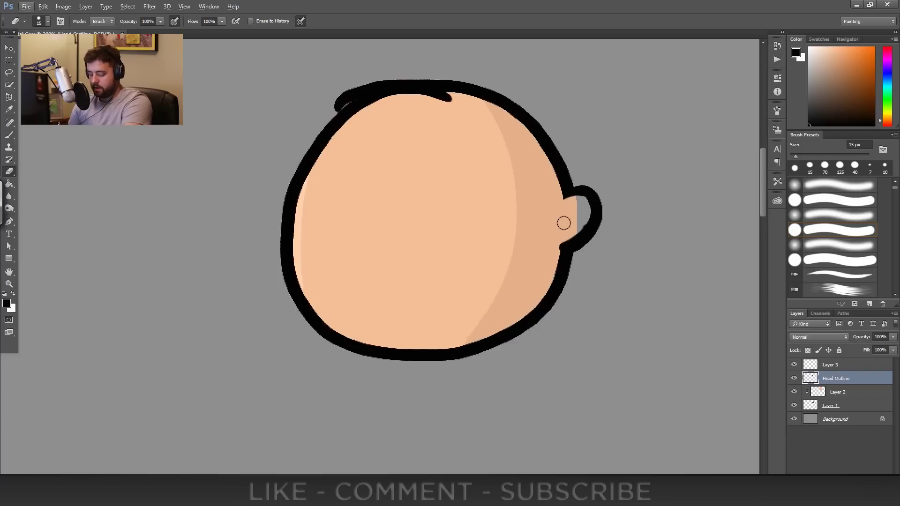
key(b)
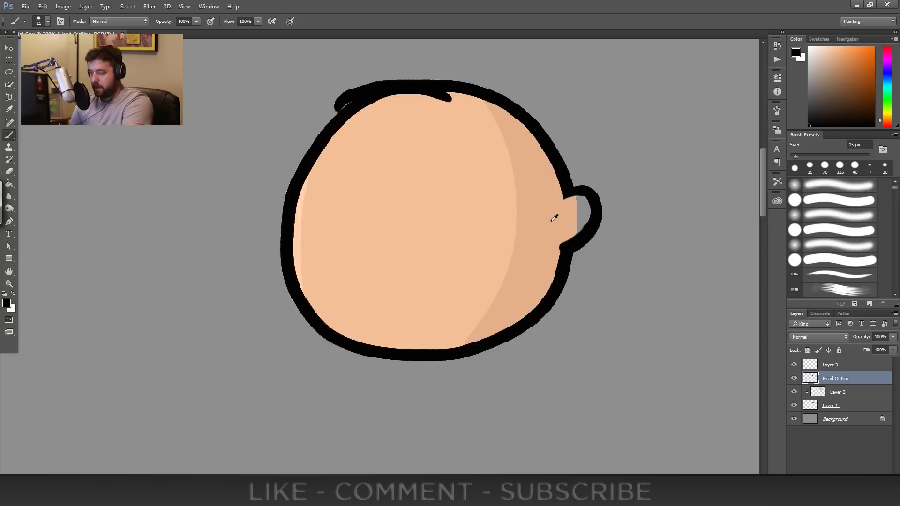
alt+click(548, 221)
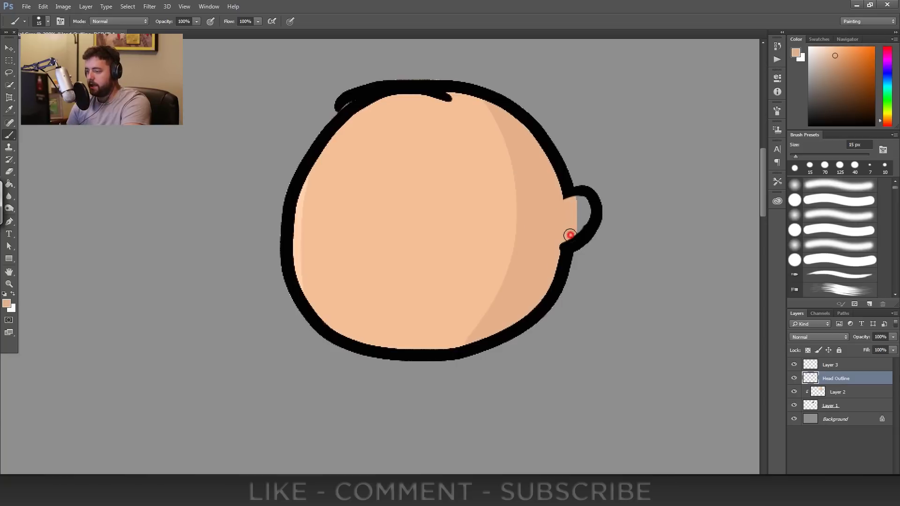
mouse_move(570, 235)
mouse_down()
mouse_move(584, 218)
mouse_move(571, 232)
mouse_move(586, 212)
mouse_move(578, 200)
mouse_move(567, 206)
mouse_move(586, 204)
mouse_move(570, 234)
mouse_move(574, 213)
mouse_move(575, 234)
mouse_up()
key(ctrl+alt+z)
key(ctrl+alt+z)
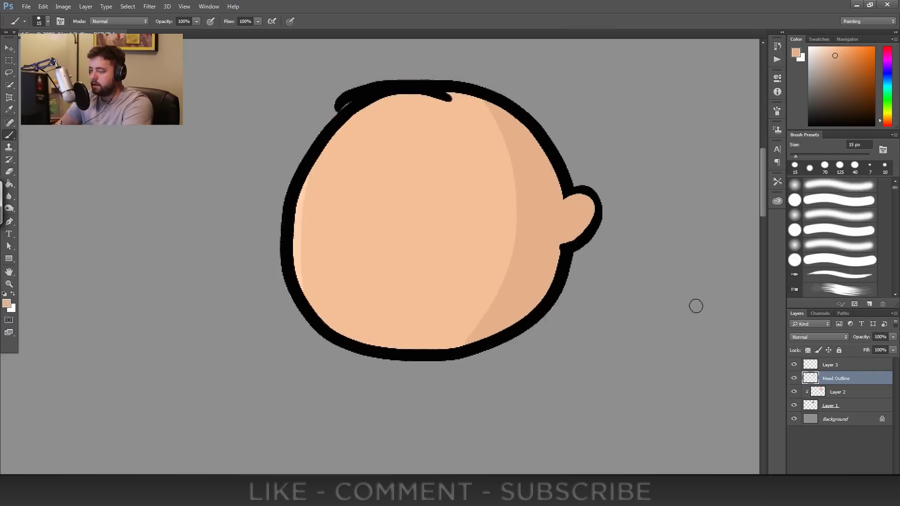
- Draw a curved black inner-ear line inside the ear with a 7 px brush
key(d)
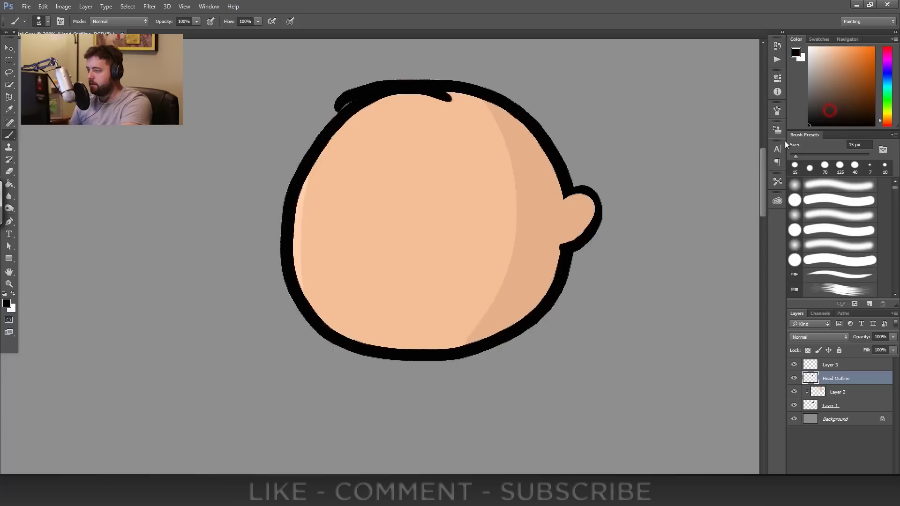
key(bracketleft)
key(bracketleft)
key(bracketleft)
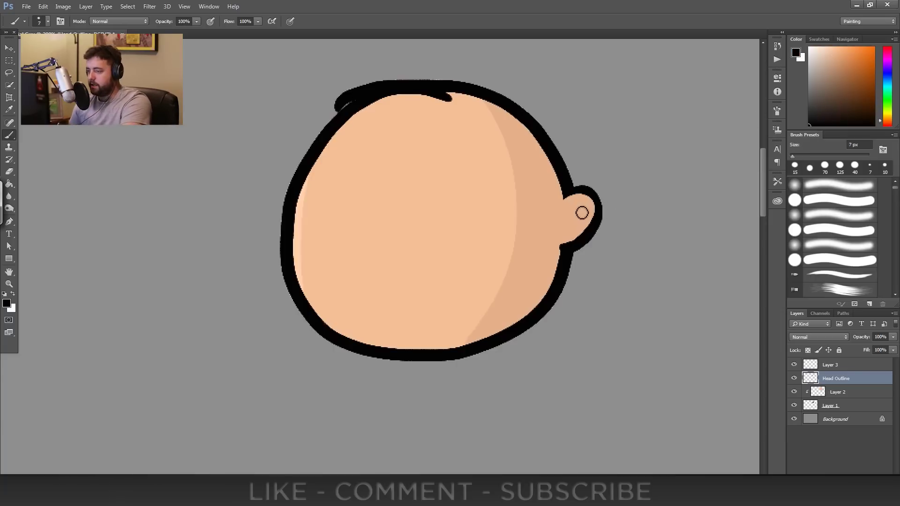
drag(575, 203, 577, 234)
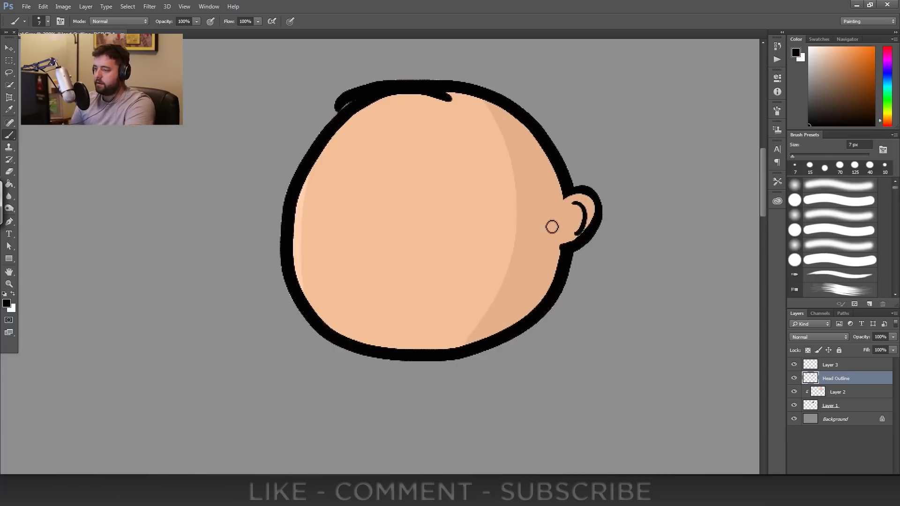
- Add a new empty layer directly above the Head Outline layer
mouse_move(403, 197)
mouse_down()
mouse_move(462, 211)
mouse_move(434, 206)
mouse_move(428, 215)
mouse_up()
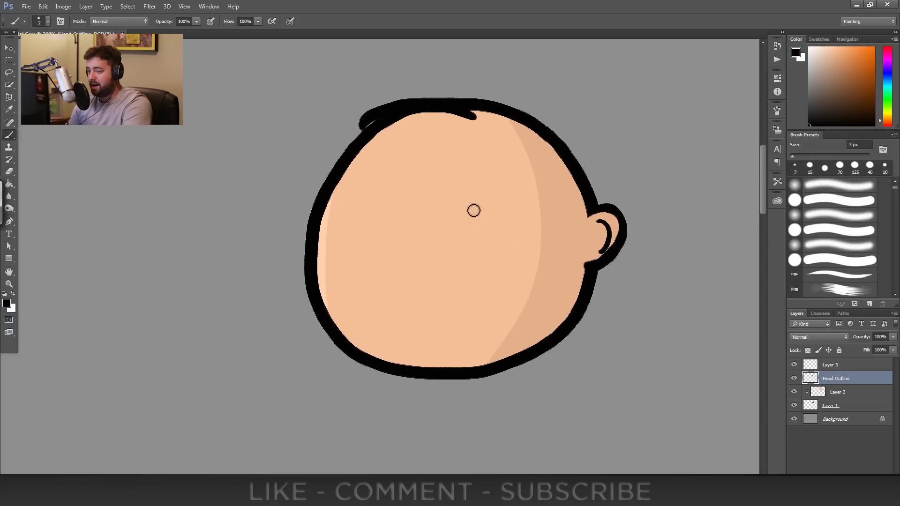
drag(438, 257, 471, 245)
drag(400, 243, 411, 242)
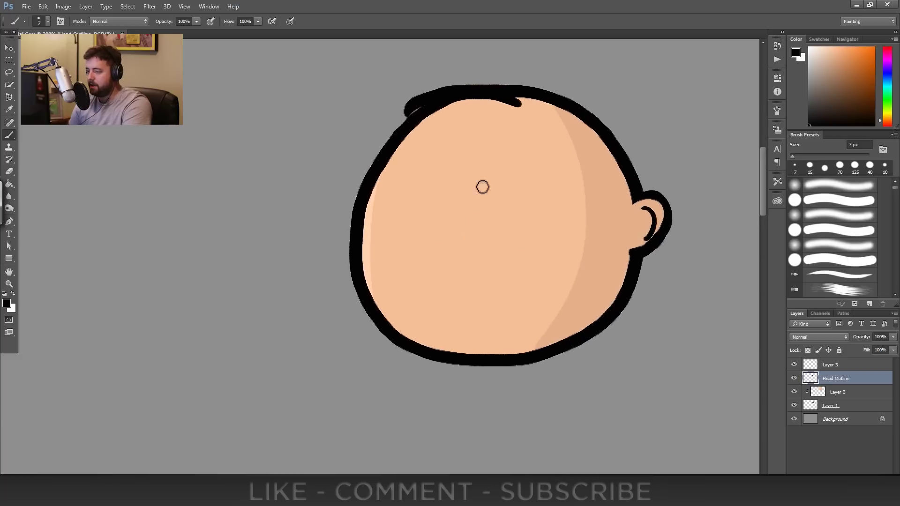
drag(510, 246, 459, 249)
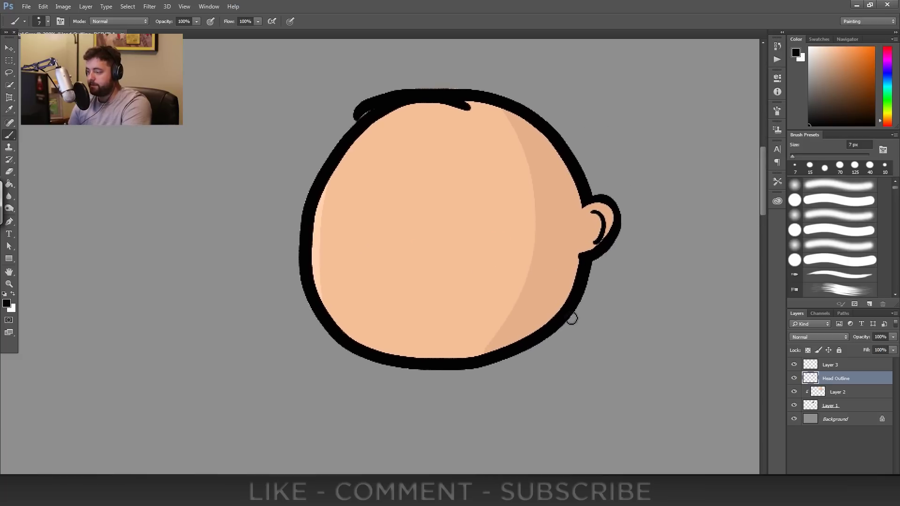
click(842, 366)
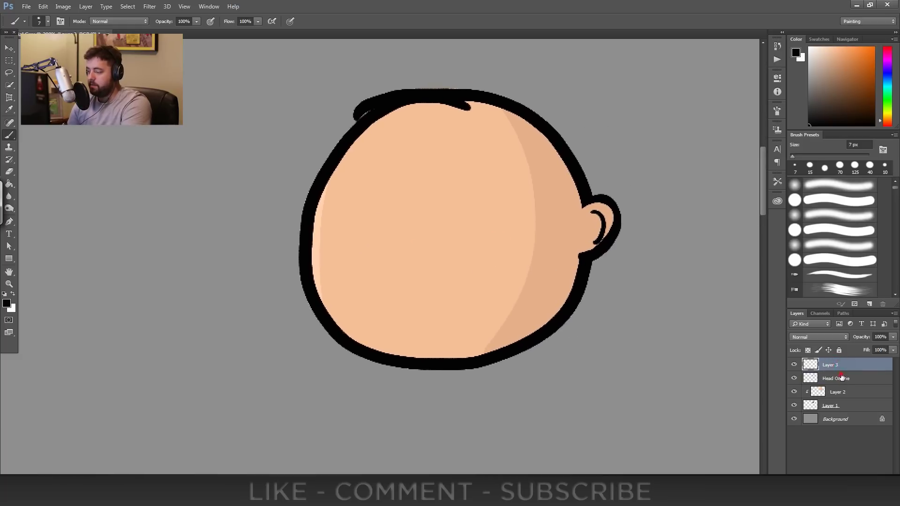
click(842, 378)
click(870, 482)
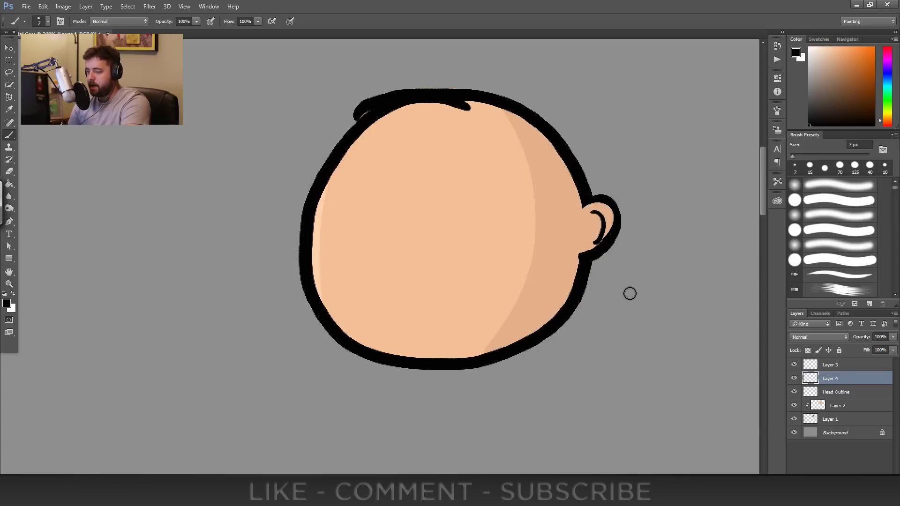
- Try a zigzag hair line above the head with the 7 px brush, and undo back past the new layer
key(ctrl+minus)
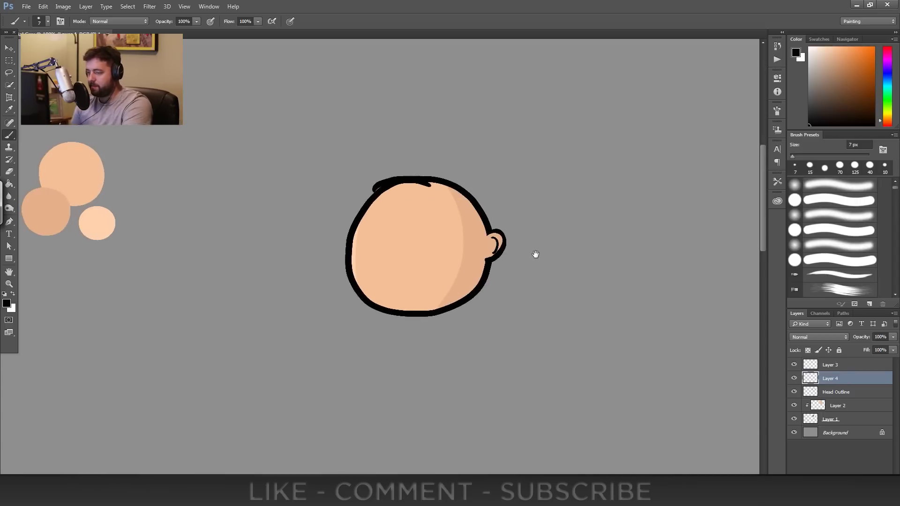
drag(534, 253, 549, 233)
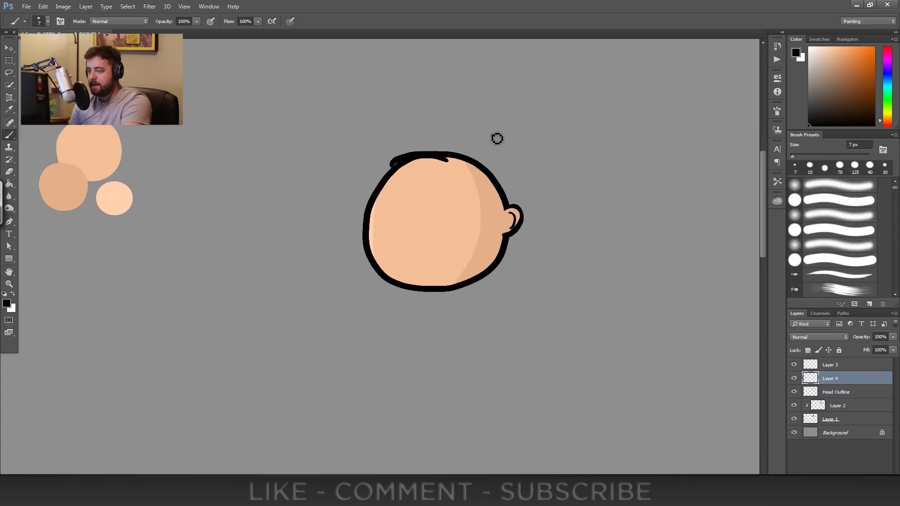
drag(477, 120, 515, 137)
mouse_move(514, 137)
mouse_down()
mouse_move(505, 136)
mouse_move(519, 147)
mouse_move(520, 163)
mouse_up()
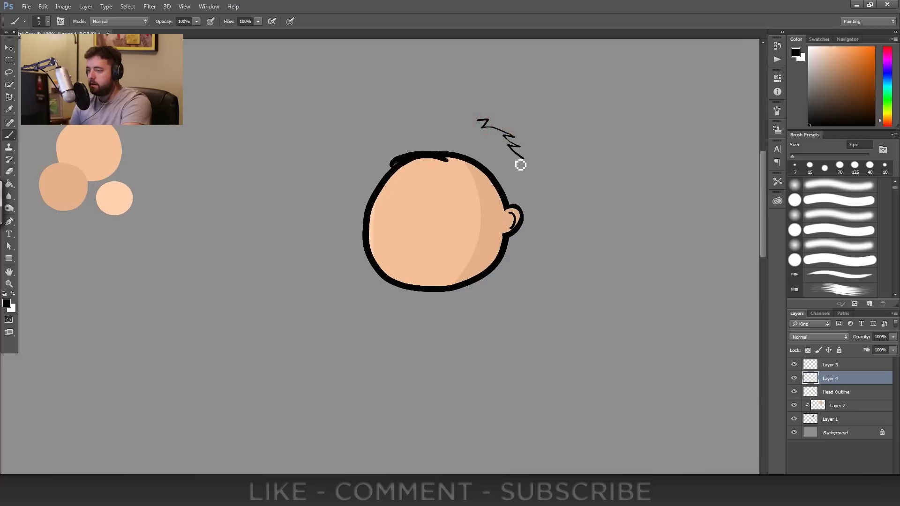
key(ctrl+alt+z)
key(ctrl+alt+z)
key(ctrl+alt+z)
key(ctrl+alt+z)
key(ctrl+alt+z)
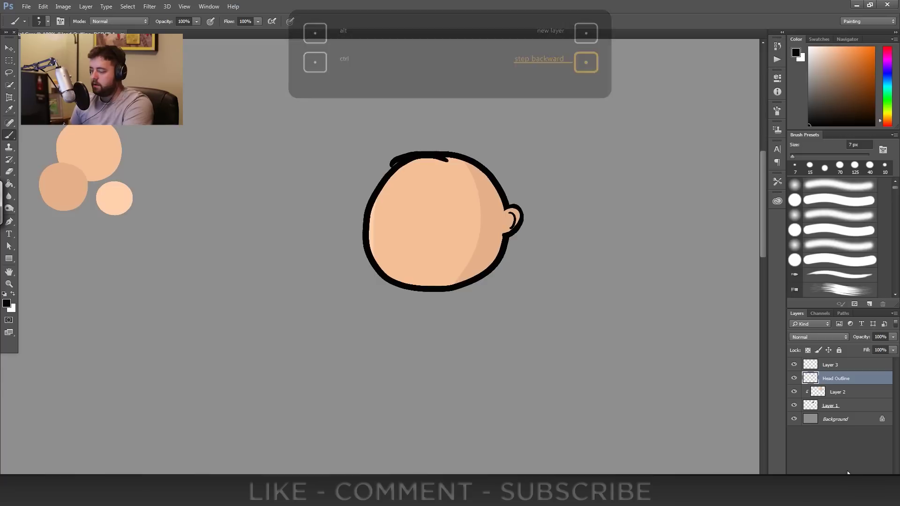
- Create a new layer above Head Outline for the hair, and enlarge the brush to 10 px
key(ctrl+shift+alt+n)
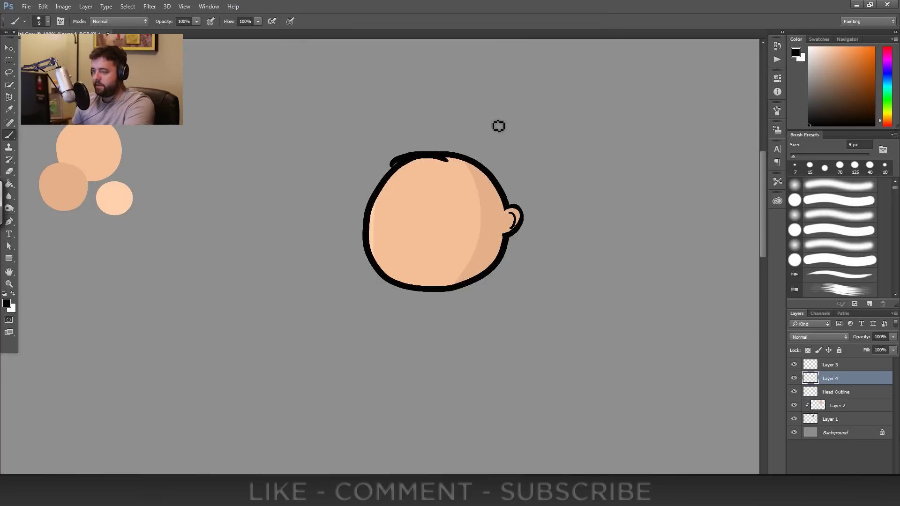
key(bracketright)
key(bracketright)
key(bracketright)
- Try hair strokes above the head with the 10 px and 20 px brush sizes, undoing each one
mouse_move(482, 123)
mouse_down()
mouse_move(504, 128)
mouse_move(514, 140)
mouse_move(503, 145)
mouse_up()
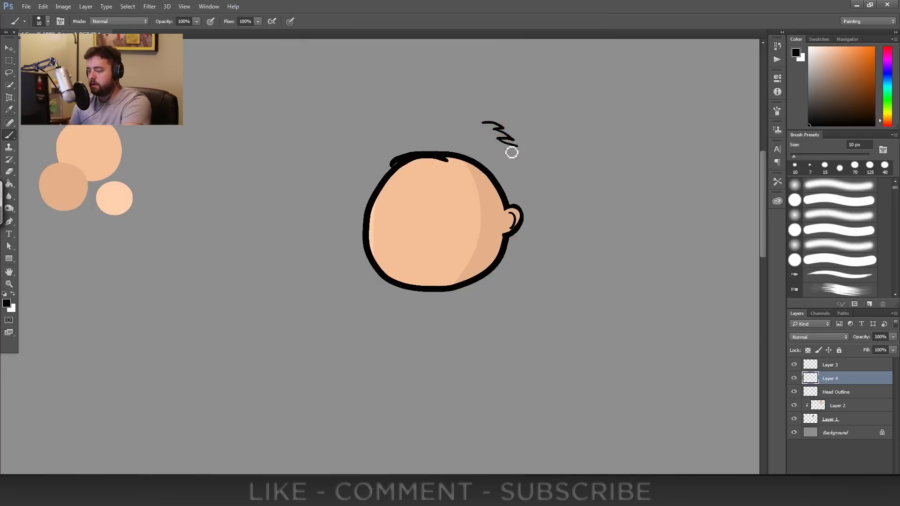
key(ctrl+alt+z)
key(ctrl+alt+z)
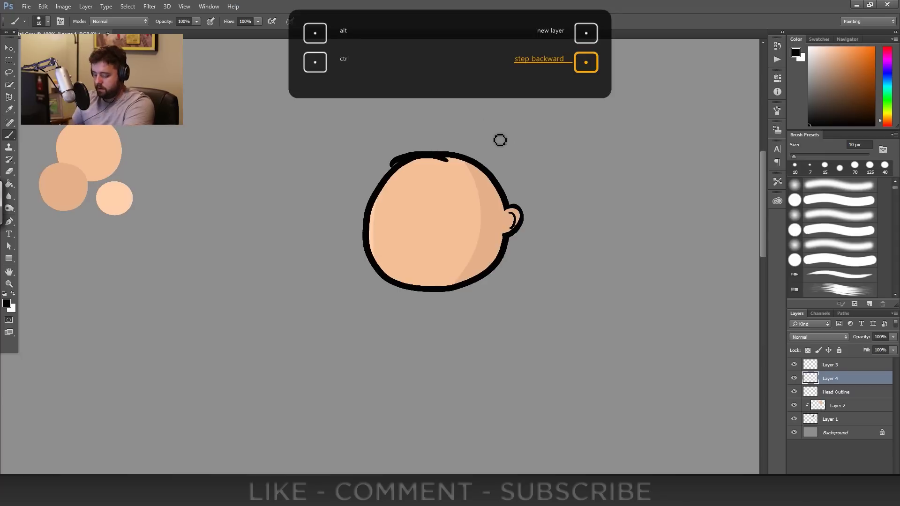
key(bracketright)
drag(489, 129, 516, 147)
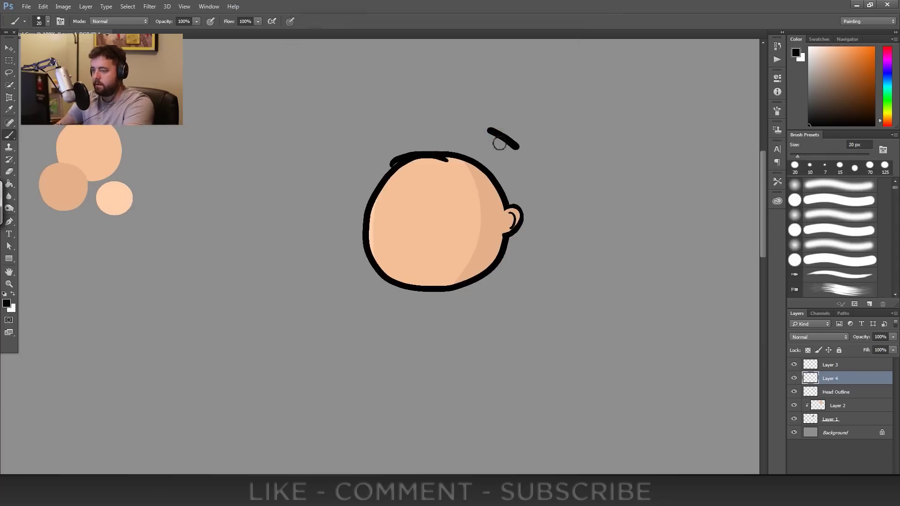
key(ctrl+alt+z)
- Draw the jagged outer hair outline over the crown and down both sides of the head with a 15 px brush
key(bracketleft)
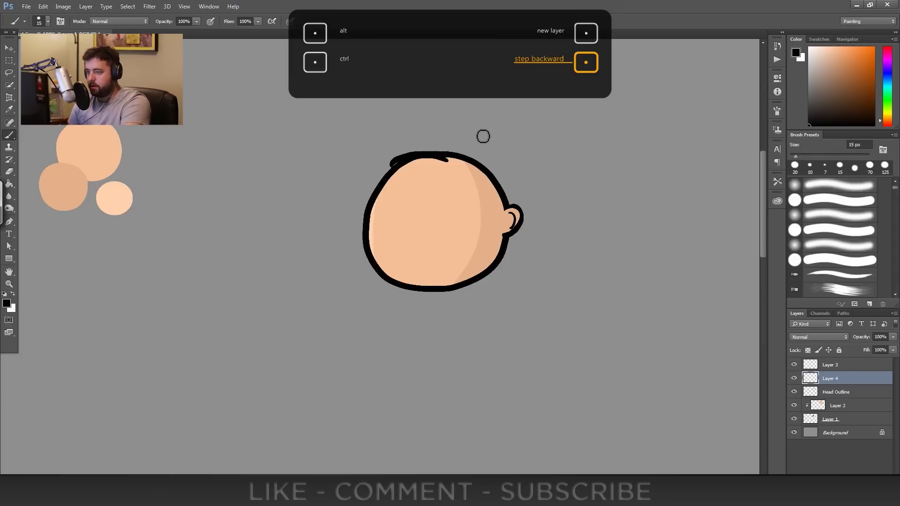
mouse_move(480, 133)
mouse_down()
mouse_move(508, 141)
mouse_move(497, 144)
mouse_move(522, 156)
mouse_move(514, 156)
mouse_move(538, 194)
mouse_move(530, 191)
mouse_move(542, 221)
mouse_move(522, 259)
mouse_move(498, 265)
mouse_up()
mouse_move(479, 138)
mouse_down()
mouse_move(462, 121)
mouse_move(450, 128)
mouse_move(412, 119)
mouse_move(426, 133)
mouse_move(394, 148)
mouse_move(402, 141)
mouse_move(373, 140)
mouse_move(380, 154)
mouse_move(367, 164)
mouse_move(370, 179)
mouse_move(363, 173)
mouse_move(361, 240)
mouse_move(373, 259)
mouse_up()
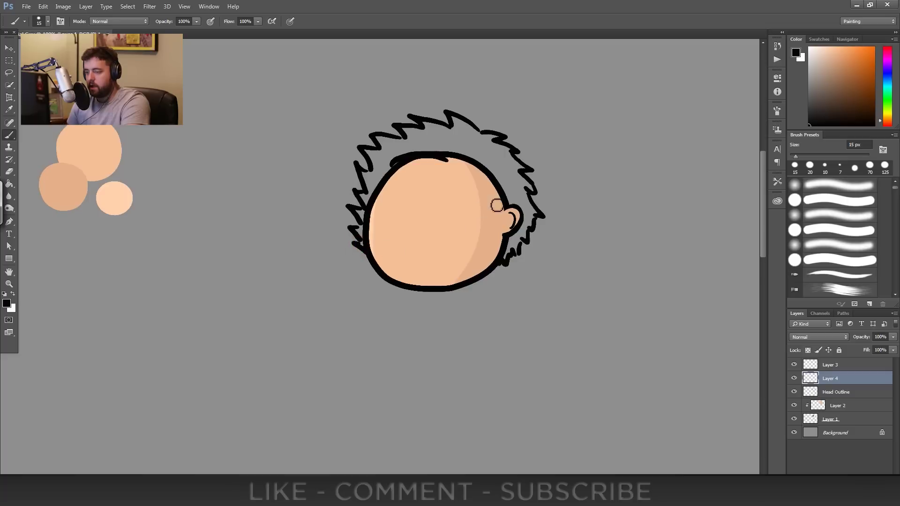
- Draw a jagged inner hairline from the ear across the forehead to the head's left edge, redoing its left part
mouse_move(504, 207)
mouse_down()
mouse_move(502, 229)
mouse_move(495, 203)
mouse_up()
mouse_move(488, 207)
mouse_down()
mouse_move(481, 184)
mouse_move(474, 204)
mouse_move(456, 179)
mouse_move(455, 192)
mouse_move(430, 176)
mouse_move(419, 200)
mouse_move(415, 178)
mouse_move(396, 199)
mouse_up()
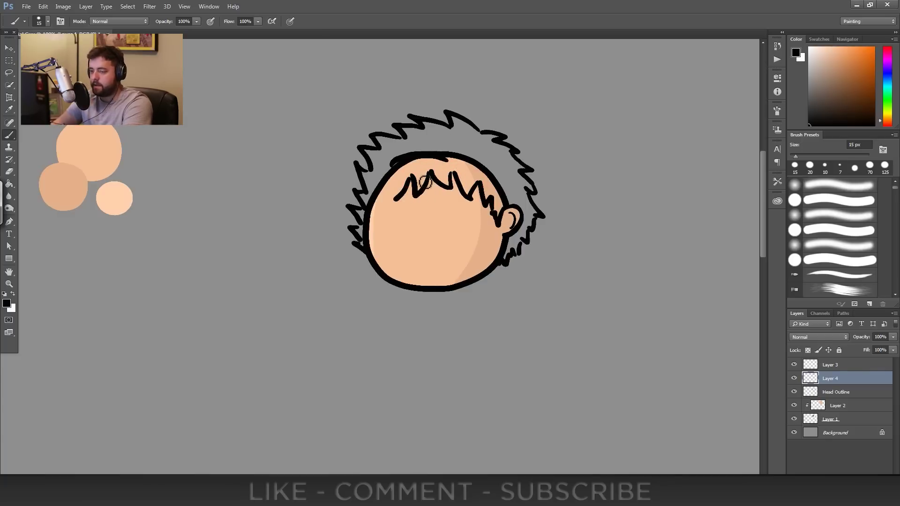
key(ctrl+alt+z)
key(ctrl+alt+z)
mouse_move(431, 173)
mouse_down()
mouse_move(412, 191)
mouse_move(408, 174)
mouse_move(381, 214)
mouse_up()
mouse_move(382, 213)
mouse_down()
mouse_move(376, 205)
mouse_move(370, 254)
mouse_up()
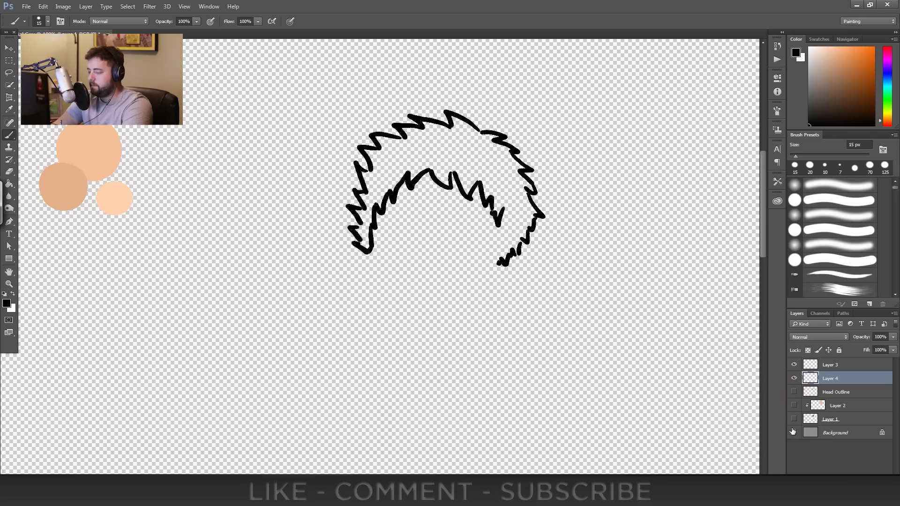
- Trace the ear's outer curve on the hair layer with Head Outline shown, leaving only the hair, swatches and Background visible
click(794, 432)
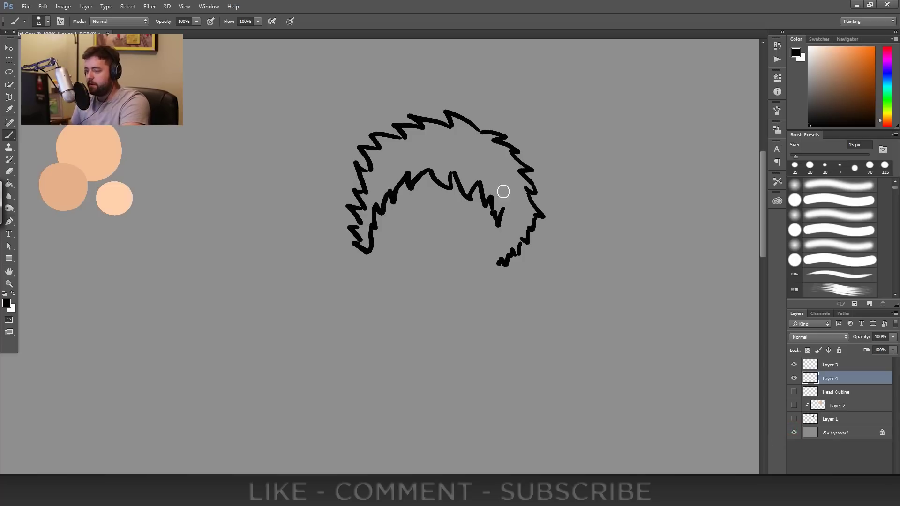
click(793, 392)
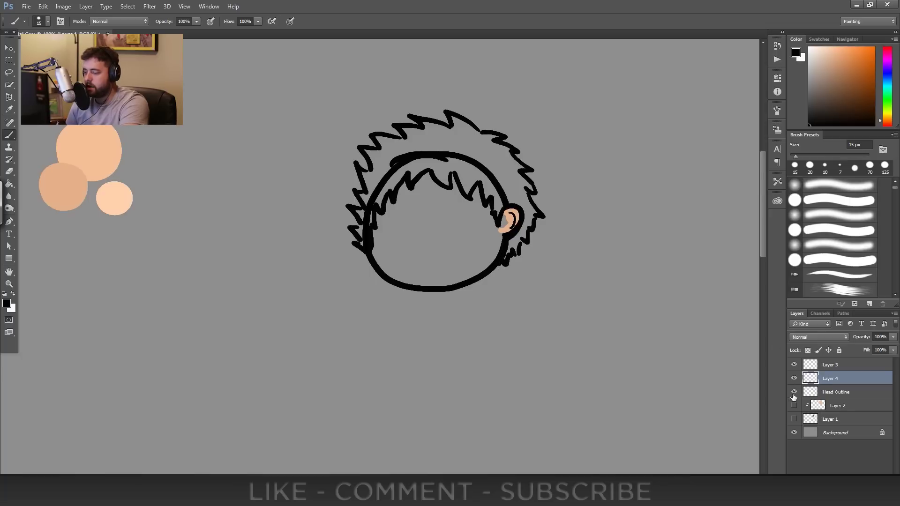
click(793, 393)
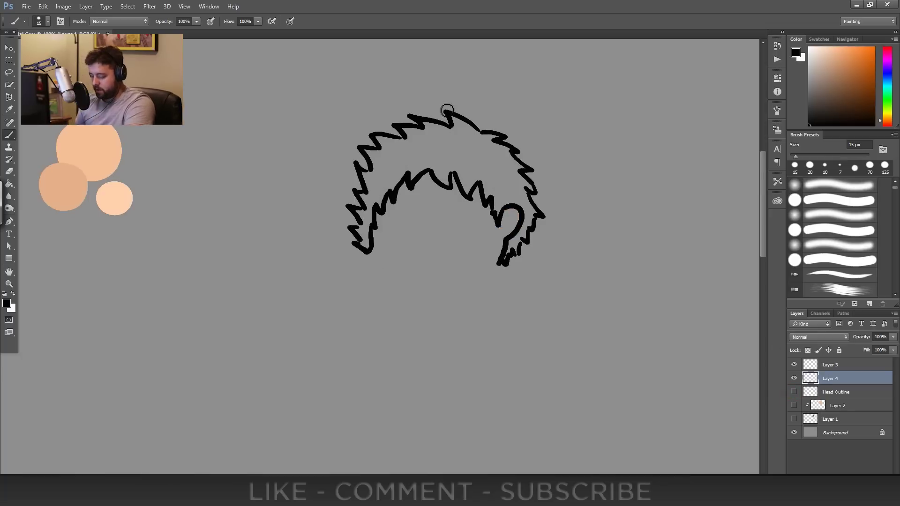
- Close the small gaps between the zigzag strokes around the whole hair outline, reducing the brush to 7 px
key(ctrl+plus)
key(ctrl+plus)
drag(428, 165, 476, 262)
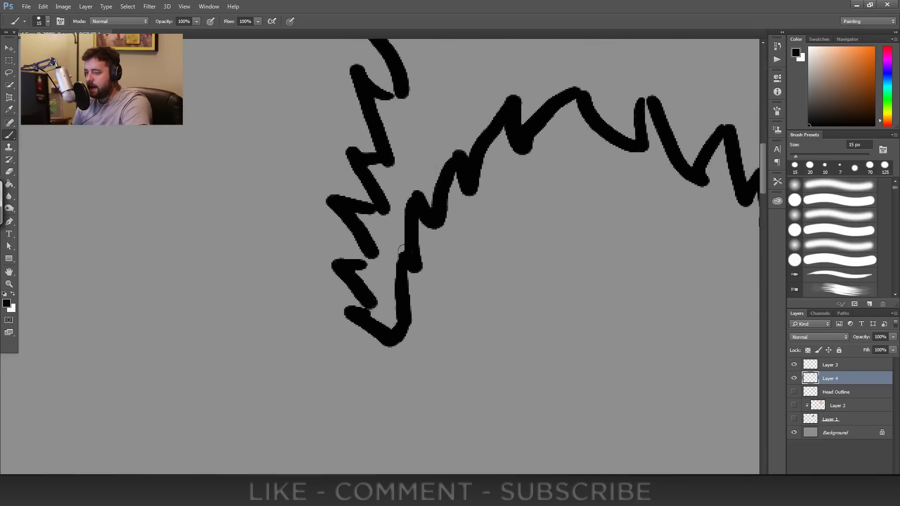
drag(363, 262, 371, 262)
mouse_move(406, 181)
mouse_down()
mouse_move(370, 281)
mouse_move(366, 240)
mouse_move(388, 231)
mouse_move(348, 236)
mouse_up()
key(bracketleft)
key(bracketleft)
drag(404, 226, 345, 241)
mouse_move(384, 149)
mouse_down()
mouse_move(333, 169)
mouse_move(321, 187)
mouse_up()
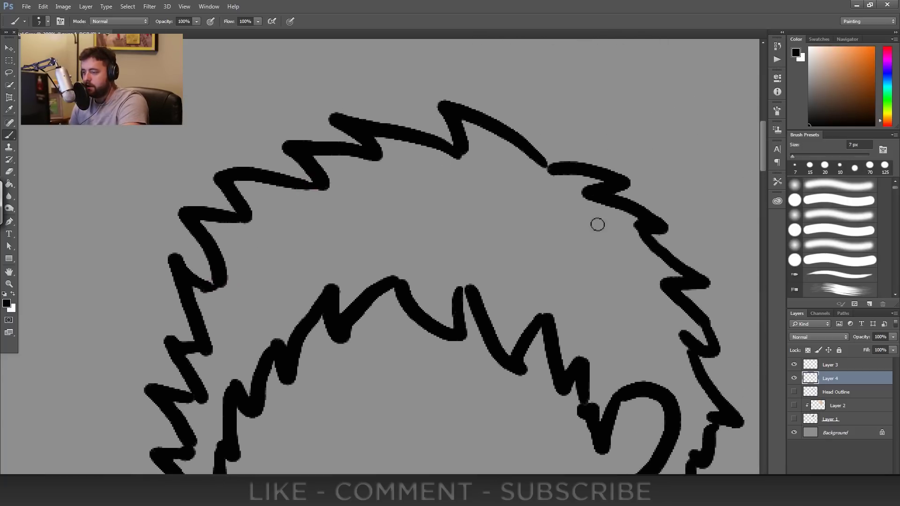
drag(571, 201, 437, 94)
drag(530, 363, 561, 300)
drag(588, 217, 584, 280)
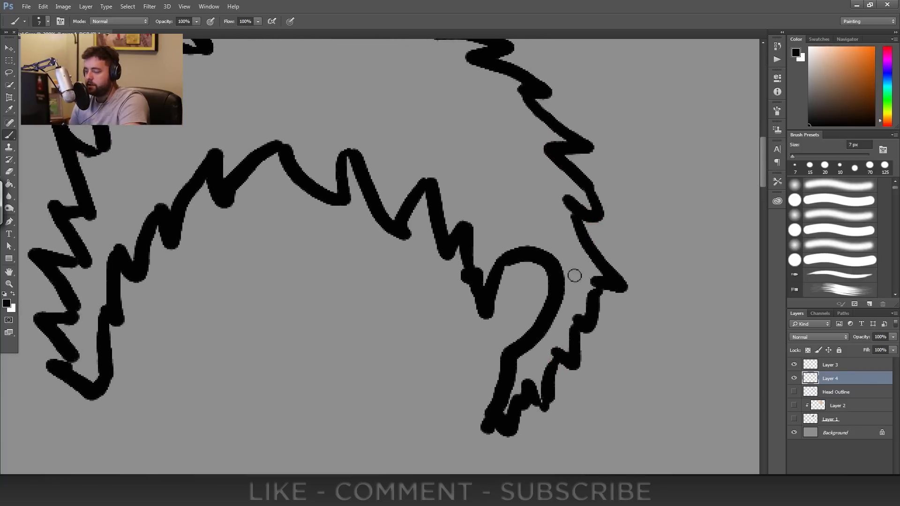
- Duplicate Layer 4 under the name "Hair Outline"
right_click(845, 377)
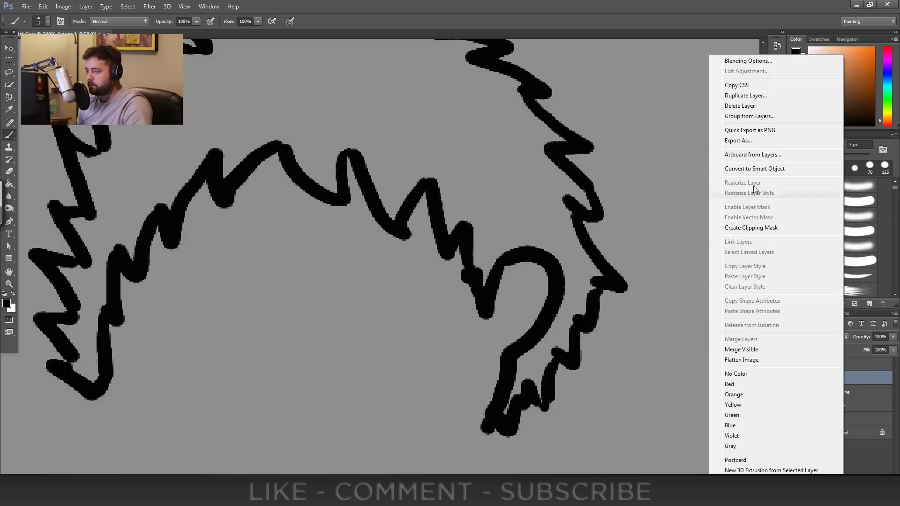
click(749, 96)
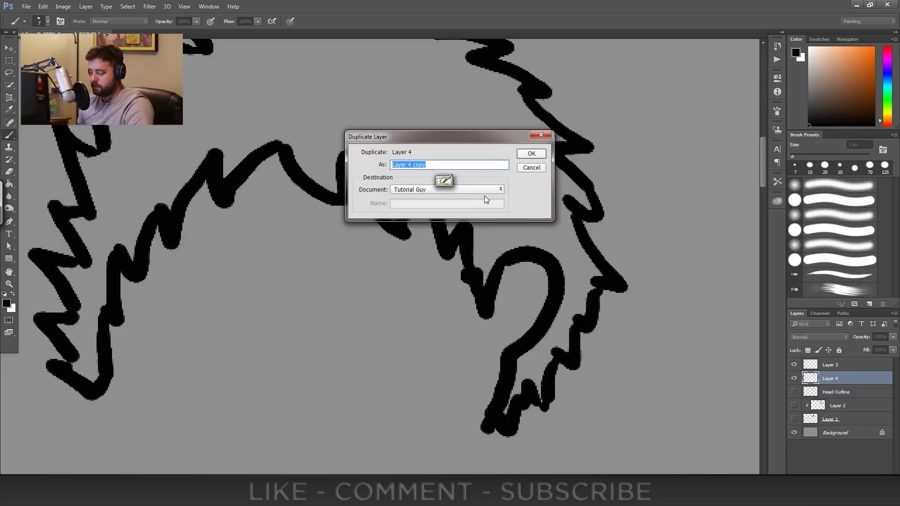
text(Hair)
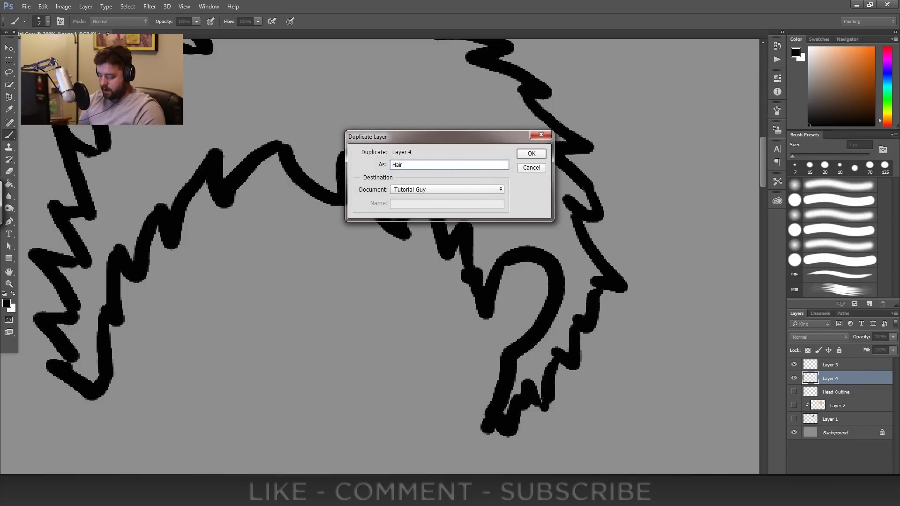
text( Outline)
key(Return)
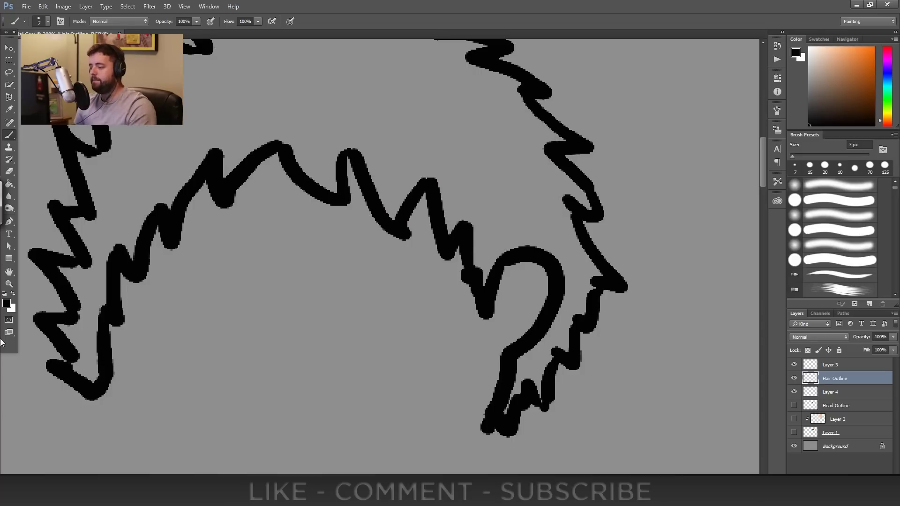
- Fill the hair on Layer 4 with orange-brown using the Paint Bucket, including the leftover gap at the lock's tip below the ear
click(838, 393)
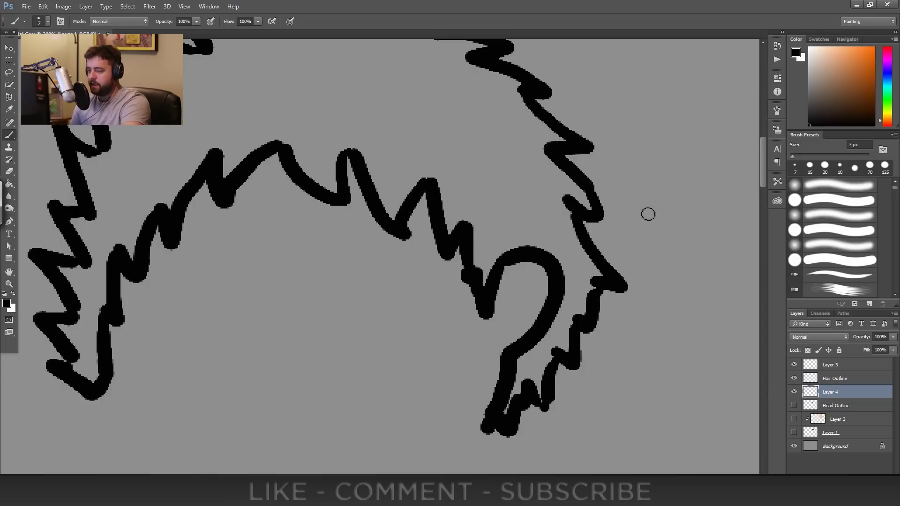
key(g)
drag(839, 77, 851, 76)
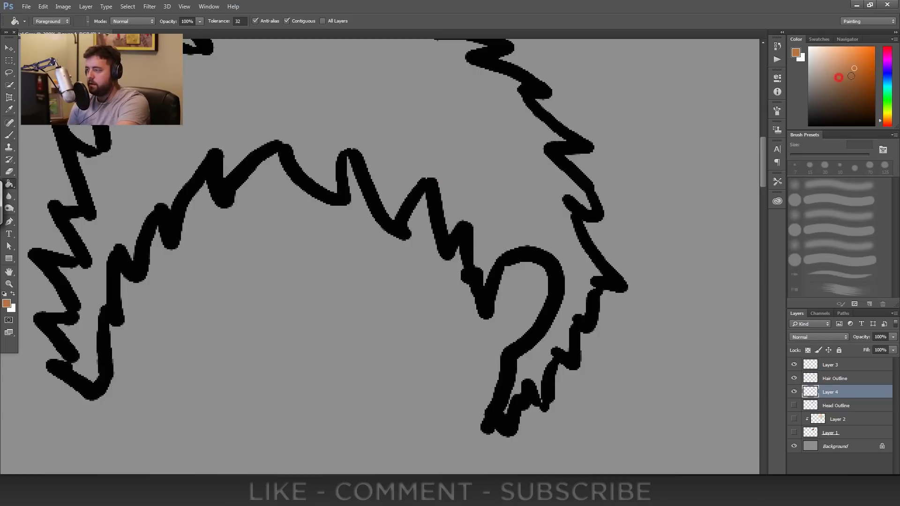
click(443, 119)
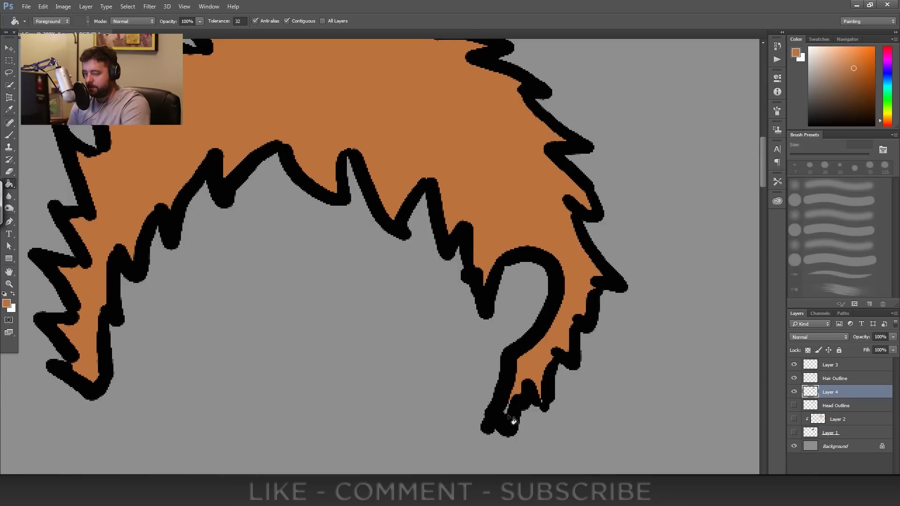
click(502, 398)
click(508, 393)
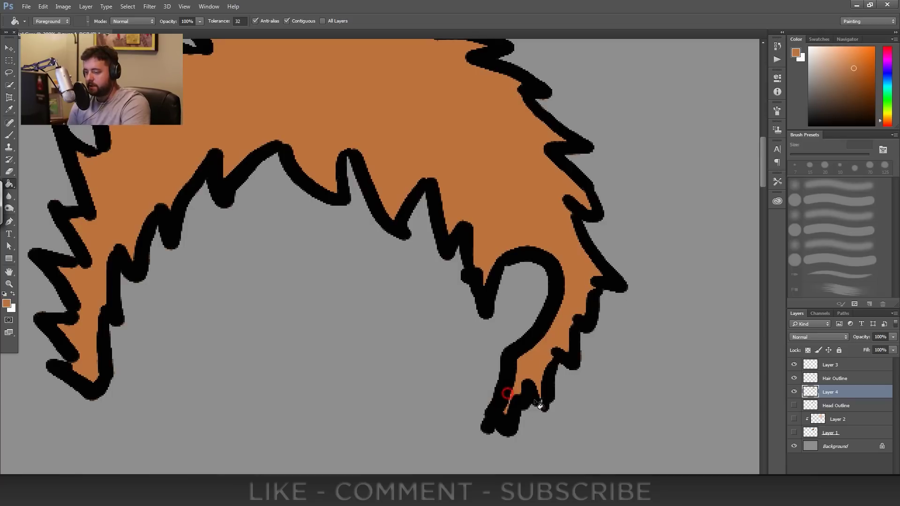
- Add a new layer above Layer 4 and clip it to Layer 4
drag(202, 260, 216, 338)
click(870, 479)
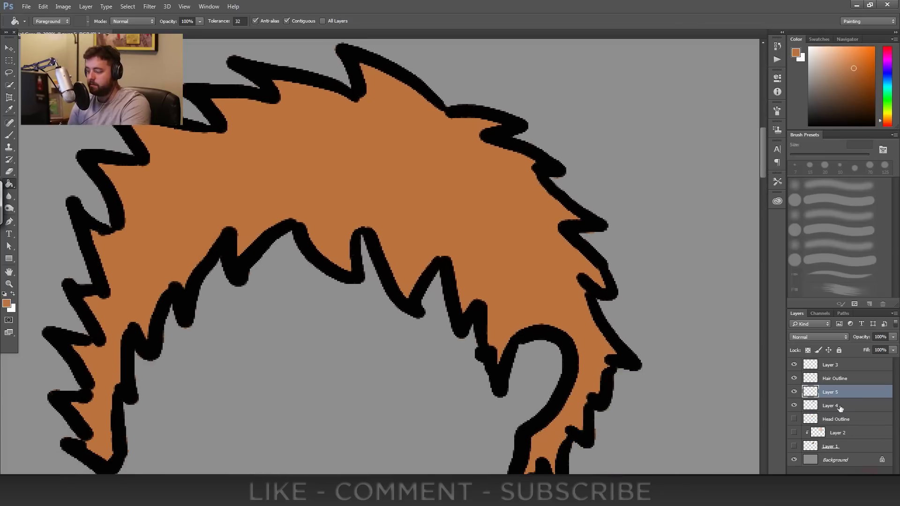
alt+click(836, 396)
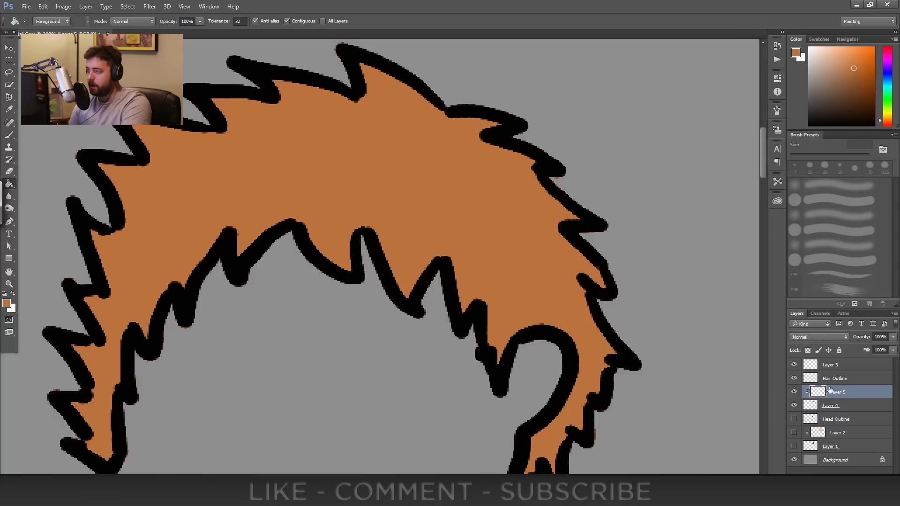
- Paint the whole hair area dark brown on Layer 5 with an 80 px brush
click(858, 92)
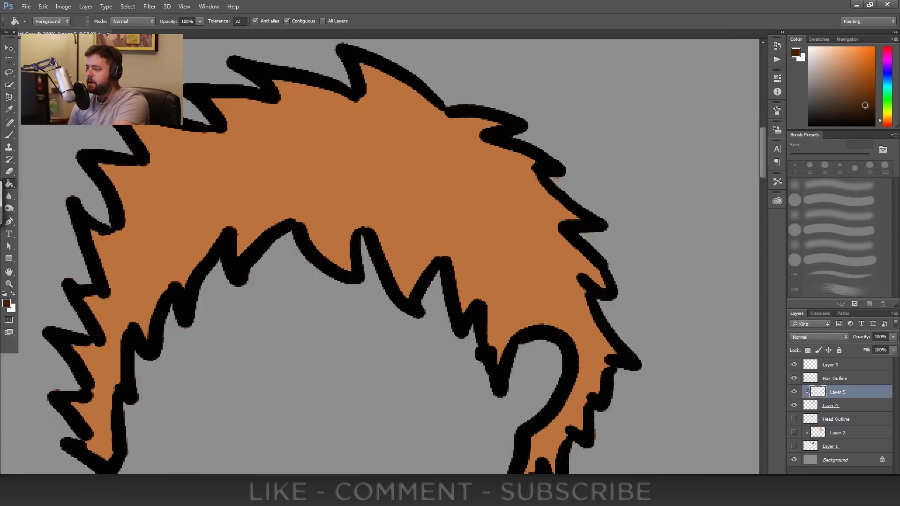
key(b)
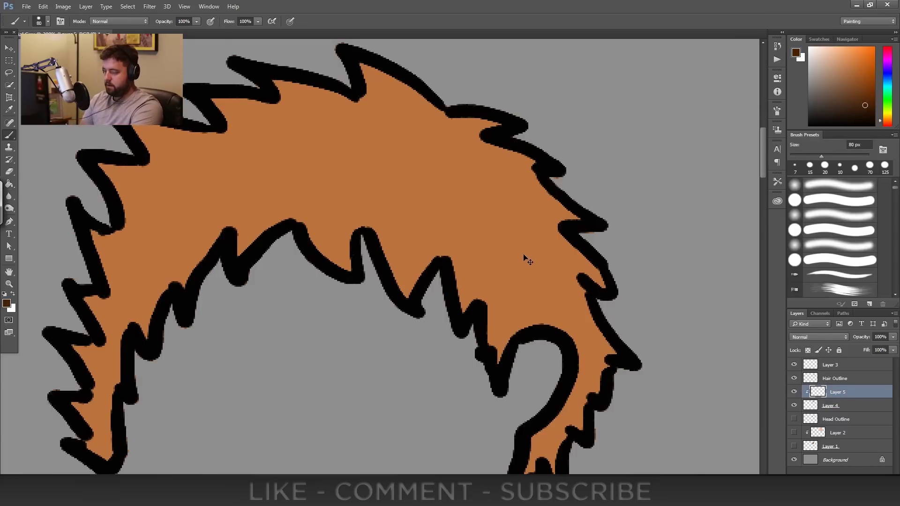
key(ctrl+minus)
key(ctrl+minus)
mouse_move(523, 223)
mouse_down()
mouse_move(487, 284)
mouse_move(390, 161)
mouse_move(312, 181)
mouse_move(350, 277)
mouse_move(260, 335)
mouse_move(304, 352)
mouse_up()
drag(417, 283, 419, 374)
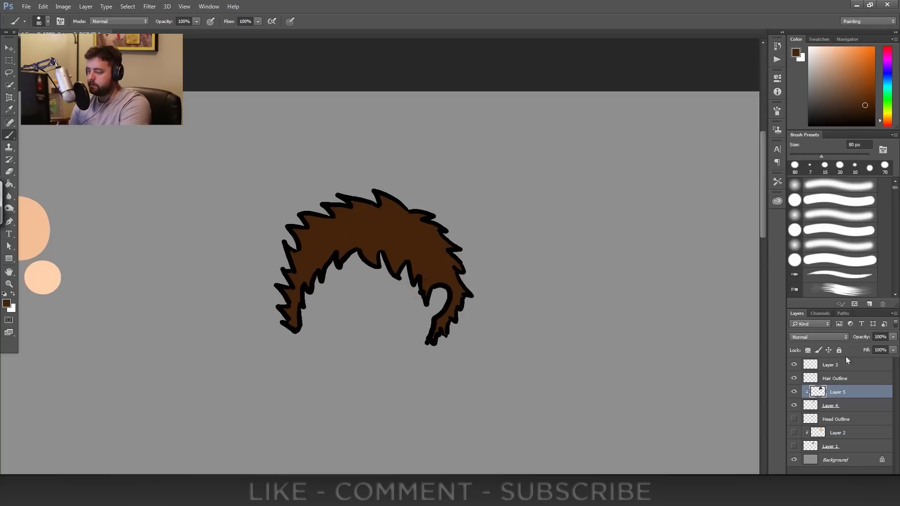
- Paint a swatch of the hair's dark brown on Layer 3 beside the skin swatches
click(830, 364)
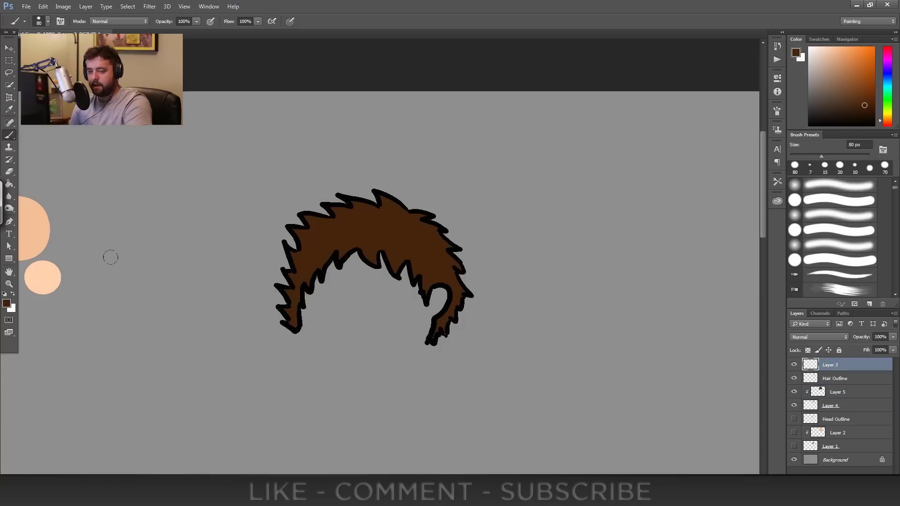
drag(79, 183, 95, 191)
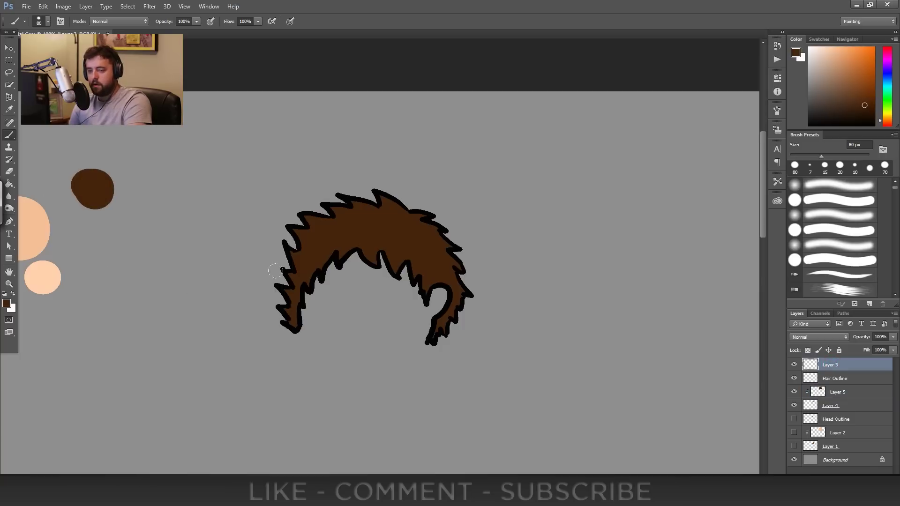
click(843, 434)
- Paint a darker brown shadow over the right half of the hair on Layer 5, redoing its curved left edge
click(851, 392)
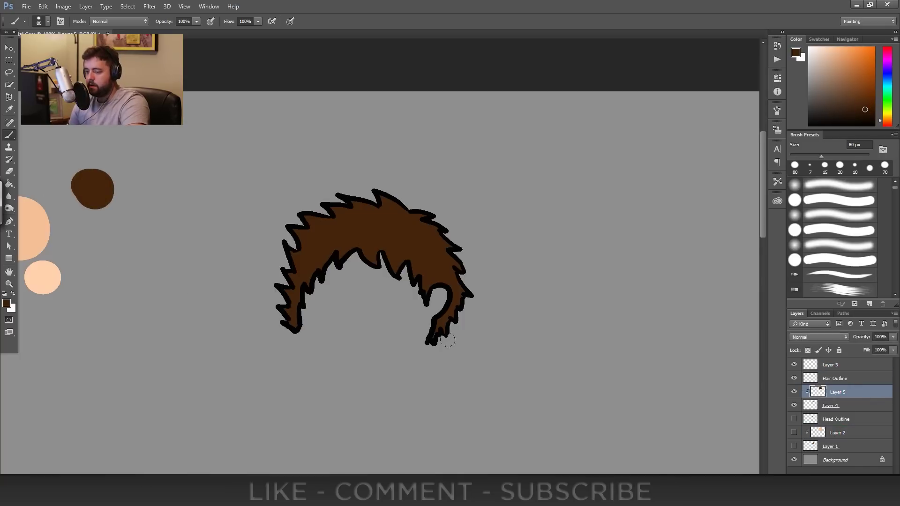
drag(440, 355, 438, 237)
key(ctrl+alt+z)
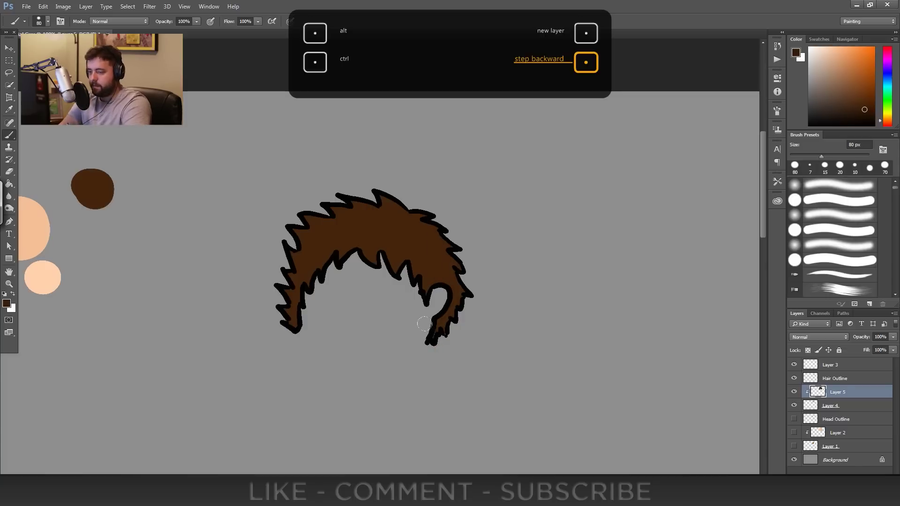
mouse_move(430, 345)
mouse_down()
mouse_move(386, 200)
mouse_move(419, 202)
mouse_up()
drag(415, 256, 402, 257)
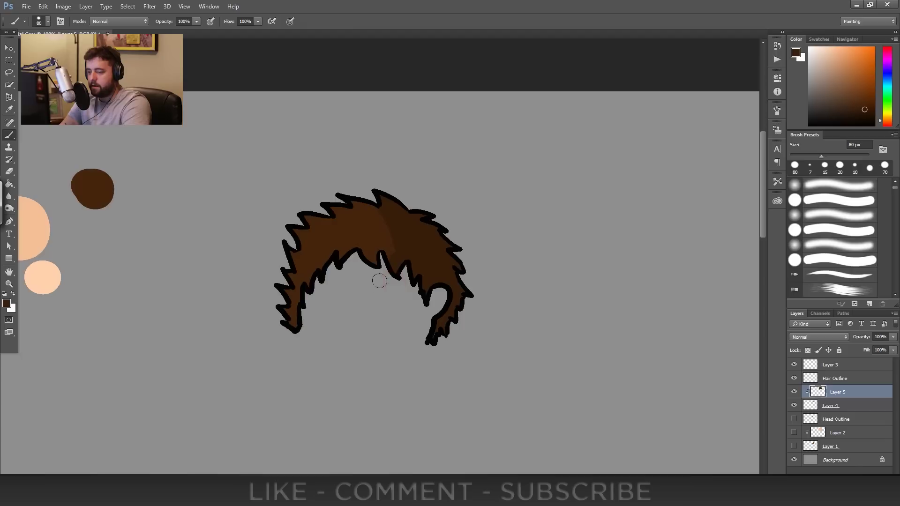
key(ctrl+alt+z)
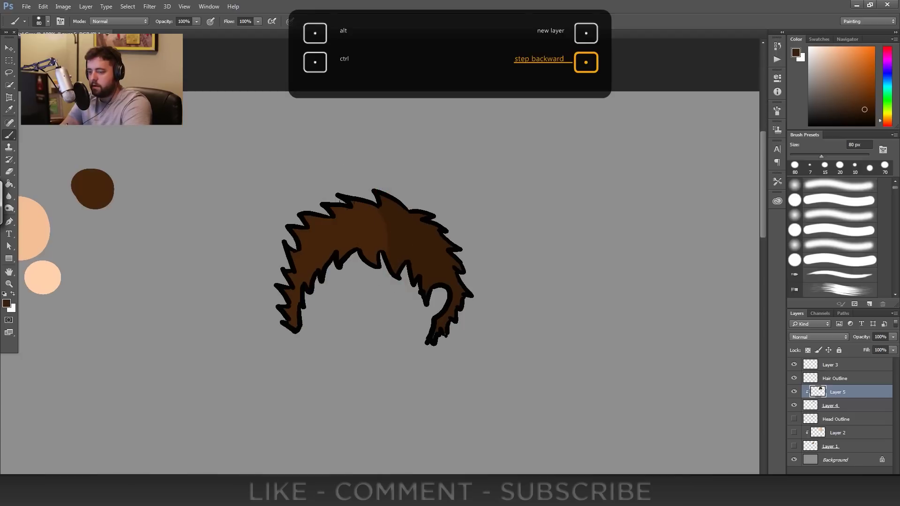
drag(399, 294, 364, 191)
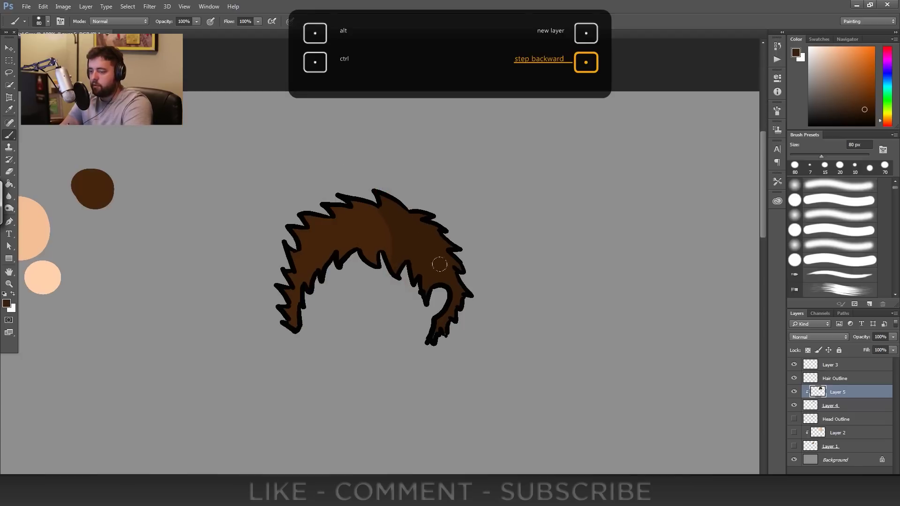
- Refine the shadow's edge below the crown spike and shade the nearby fringe spikes, reducing the brush to 8 px
key(ctrl+plus)
key(ctrl+plus)
key(ctrl+plus)
key(ctrl+plus)
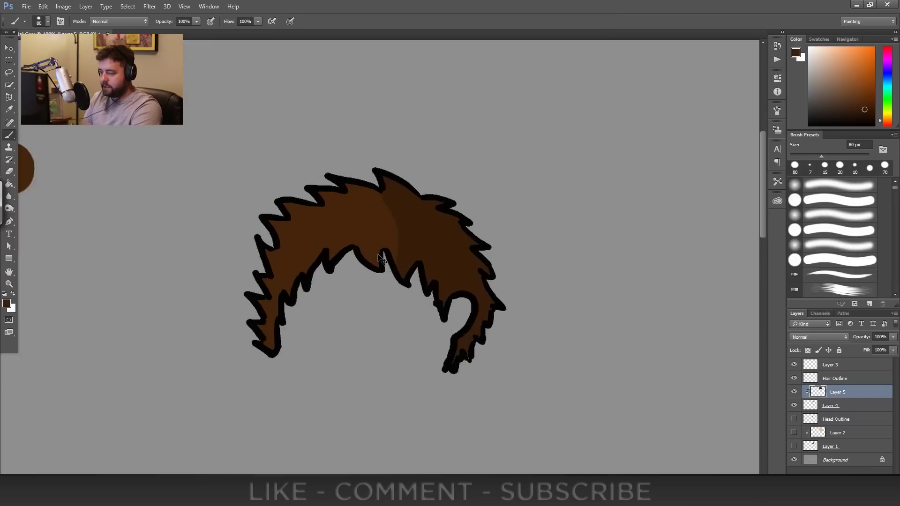
drag(410, 136, 424, 258)
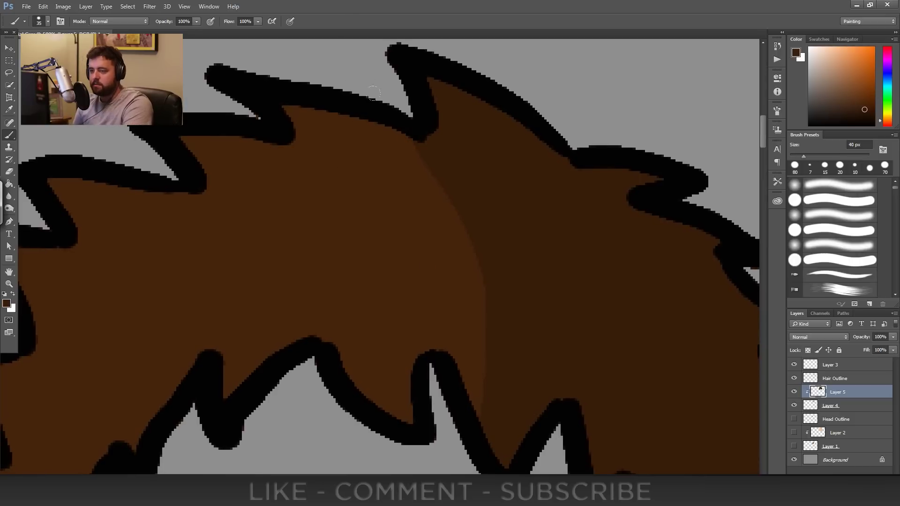
mouse_move(400, 136)
mouse_down()
mouse_move(277, 103)
mouse_move(343, 111)
mouse_move(325, 103)
mouse_move(419, 149)
mouse_up()
mouse_move(574, 205)
mouse_down()
mouse_move(423, 139)
mouse_move(407, 96)
mouse_up()
drag(241, 127, 265, 180)
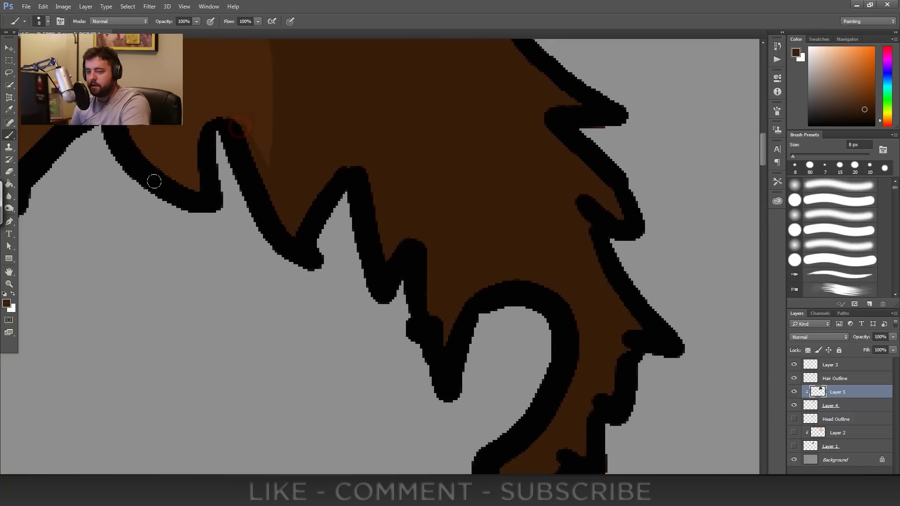
mouse_move(197, 121)
mouse_down()
mouse_move(201, 211)
mouse_move(188, 127)
mouse_move(191, 144)
mouse_move(165, 170)
mouse_move(182, 160)
mouse_move(186, 185)
mouse_up()
drag(181, 178, 179, 195)
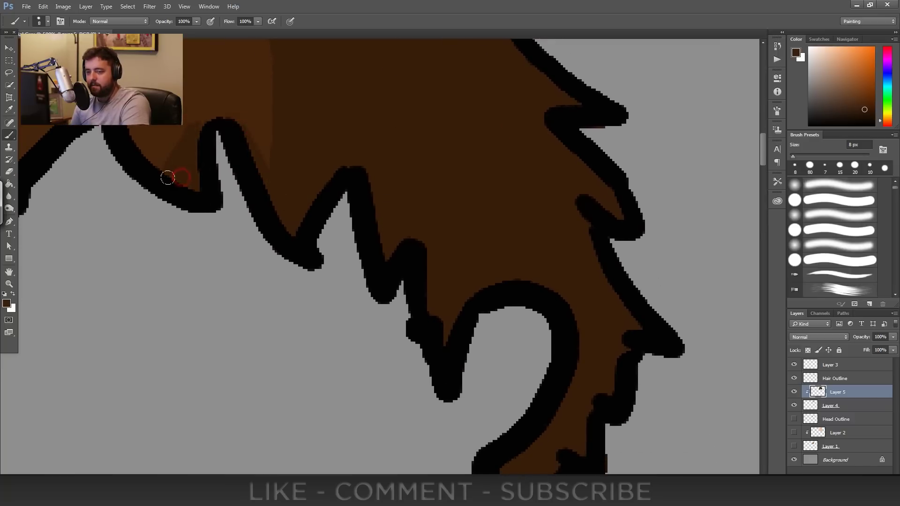
- Paint dark shadows along the inner hairline from the forehead down to the left sideburn's tip
drag(255, 249, 534, 247)
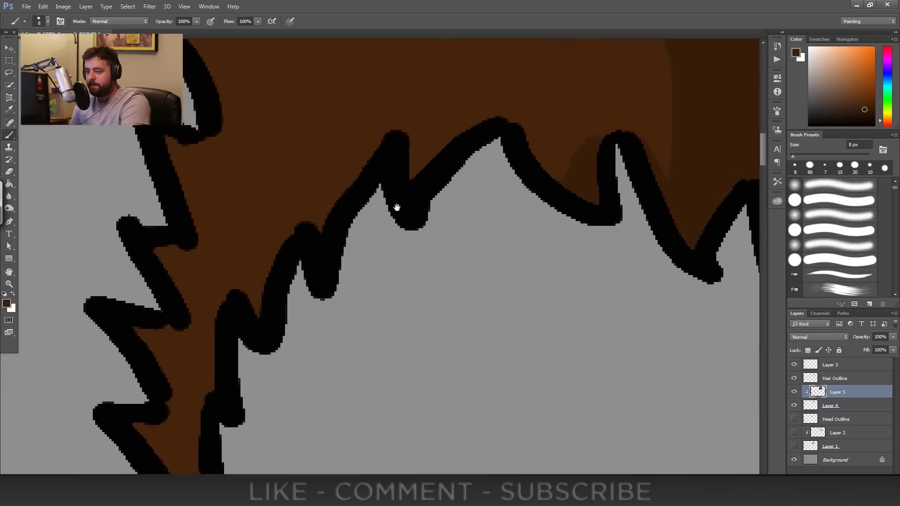
mouse_move(533, 145)
mouse_down()
mouse_move(453, 206)
mouse_move(534, 140)
mouse_up()
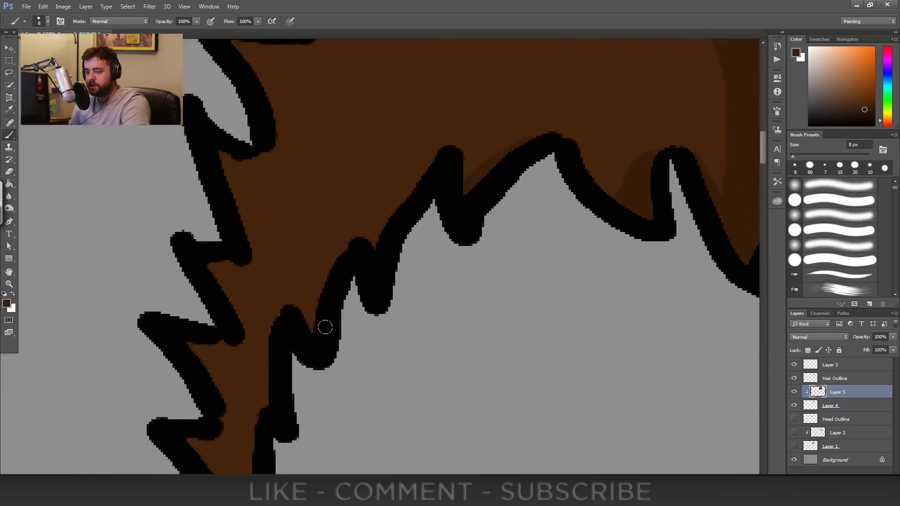
mouse_move(340, 261)
mouse_down()
mouse_move(309, 324)
mouse_move(300, 320)
mouse_move(357, 164)
mouse_up()
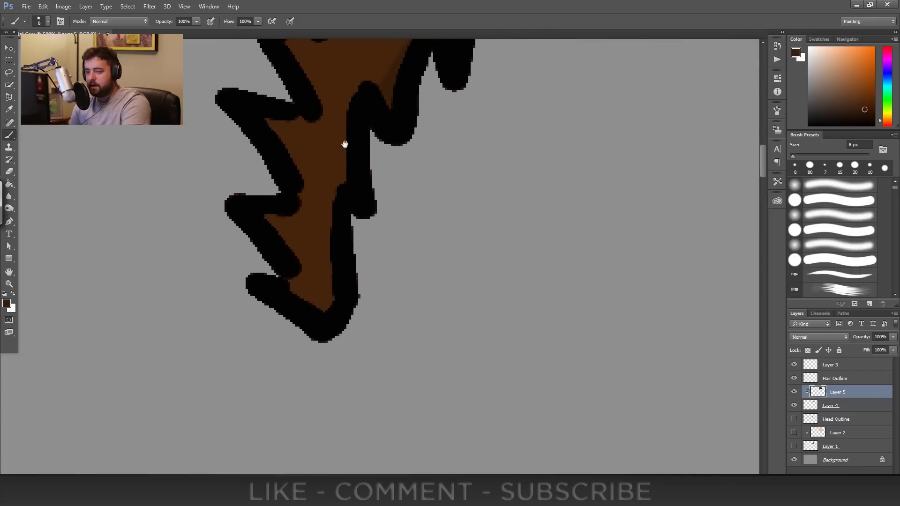
drag(353, 121, 332, 282)
mouse_move(336, 211)
mouse_down()
mouse_move(333, 285)
mouse_move(289, 280)
mouse_move(306, 263)
mouse_up()
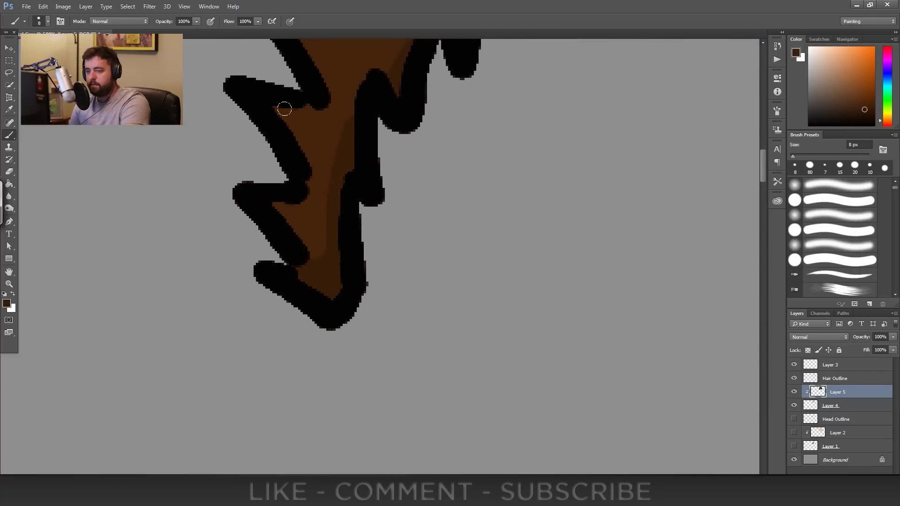
- Add narrow dark shadows beneath the outer spikes from the left sideburn up to the top of the hair
mouse_move(308, 109)
mouse_down()
mouse_move(251, 98)
mouse_move(296, 185)
mouse_move(301, 265)
mouse_up()
drag(340, 186, 319, 177)
drag(317, 65, 346, 78)
drag(353, 99, 353, 285)
drag(402, 162, 376, 152)
drag(412, 88, 553, 99)
drag(527, 107, 457, 137)
drag(408, 97, 513, 112)
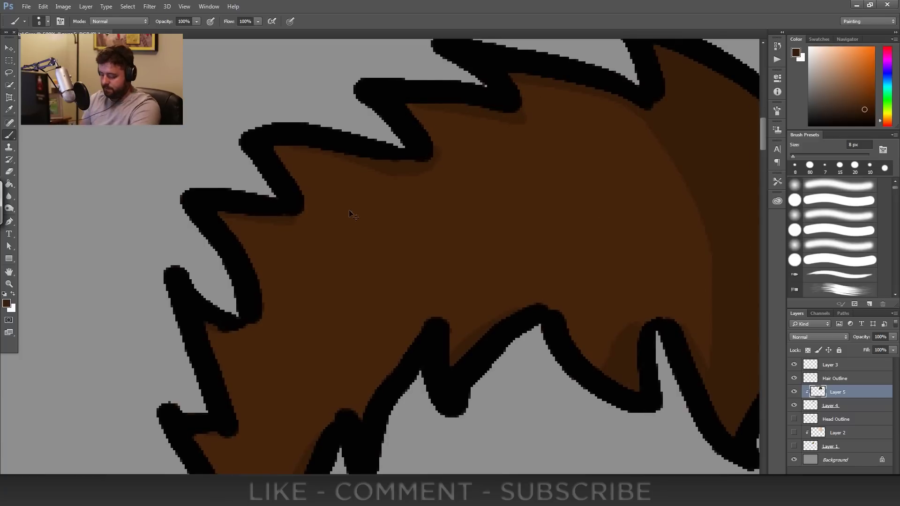
- Paint small swatches of the darker shadow brown and a lighter brown beside the hair swatch on Layer 3
key(ctrl+minus)
key(ctrl+minus)
key(ctrl+minus)
drag(265, 244, 588, 205)
click(844, 365)
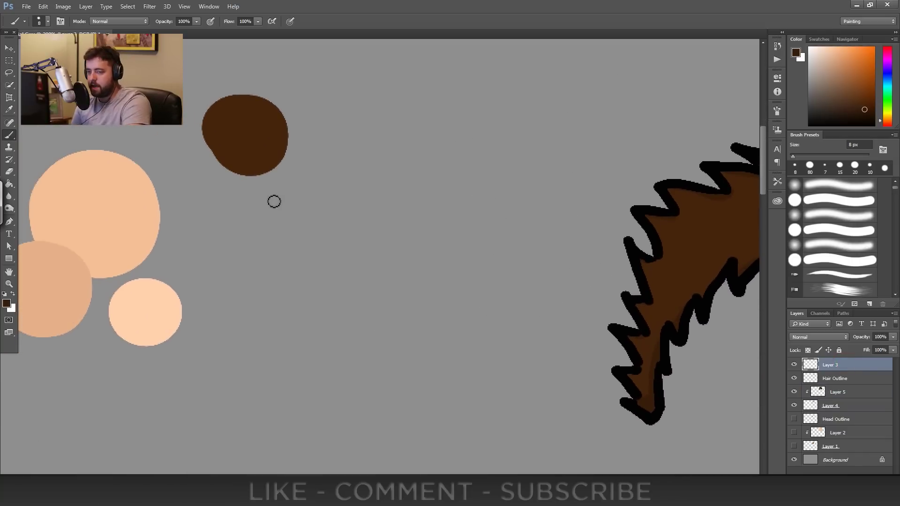
mouse_move(248, 183)
mouse_down()
mouse_move(258, 189)
mouse_move(254, 177)
mouse_up()
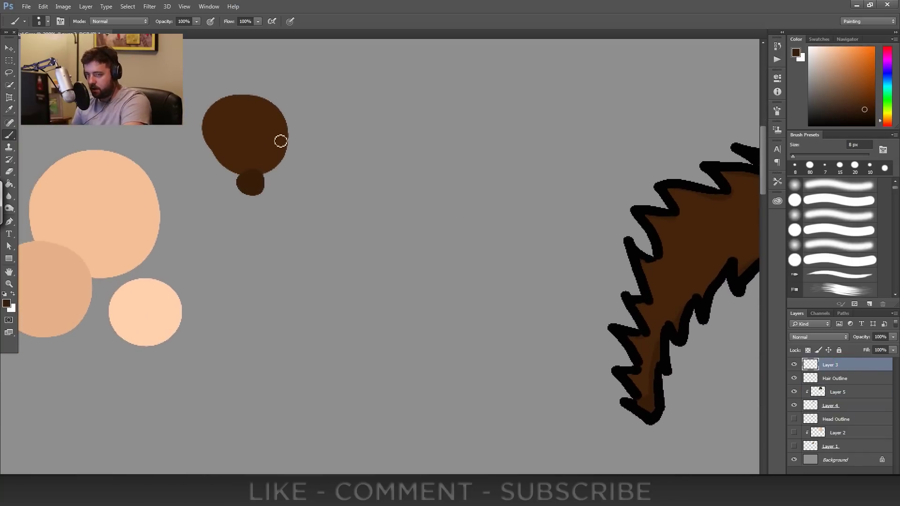
alt+click(240, 130)
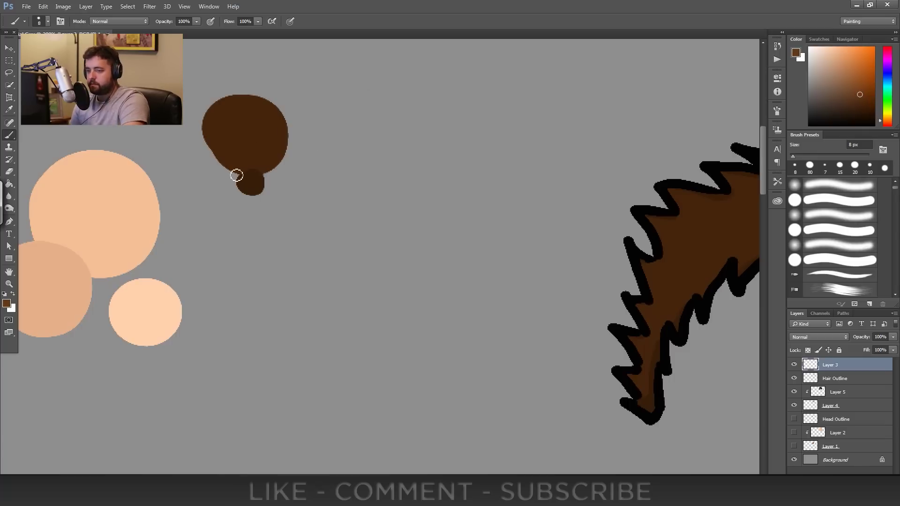
drag(289, 174, 293, 173)
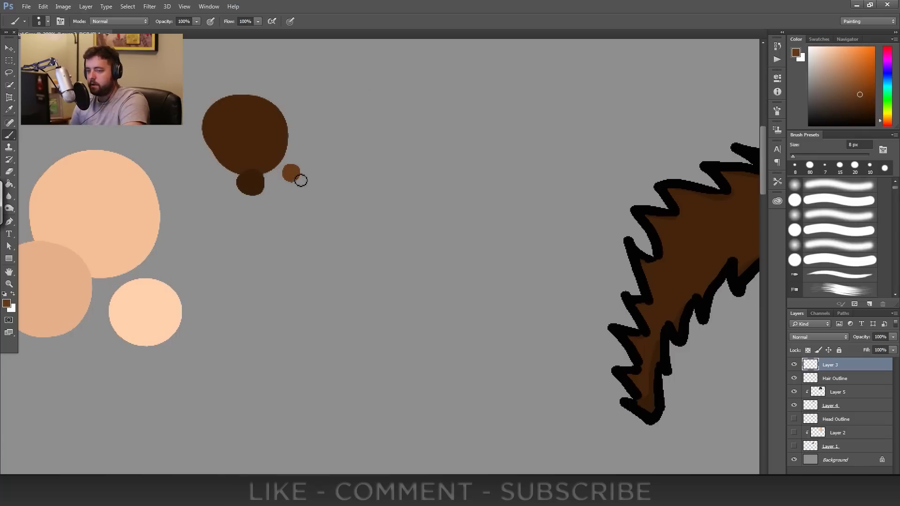
- Paint thin lighter-brown highlights on Layer 5 along the outer spikes from the left sideburn upward
click(859, 390)
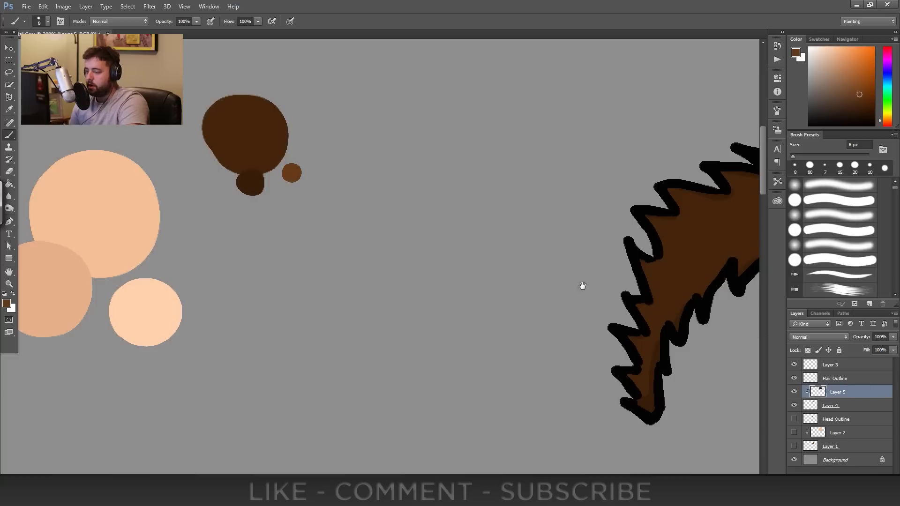
mouse_move(582, 285)
mouse_down()
mouse_move(396, 178)
mouse_move(394, 169)
mouse_up()
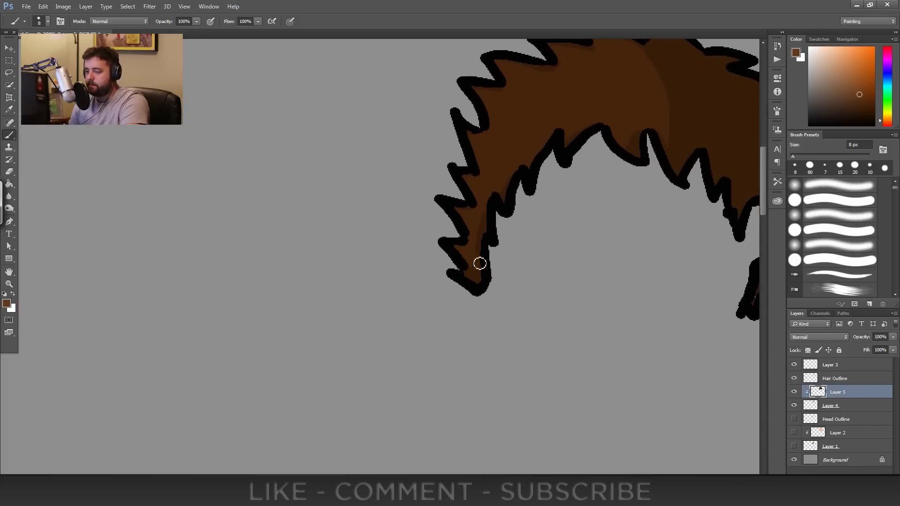
mouse_move(467, 261)
mouse_down()
mouse_move(454, 250)
mouse_move(456, 262)
mouse_up()
drag(460, 229, 467, 232)
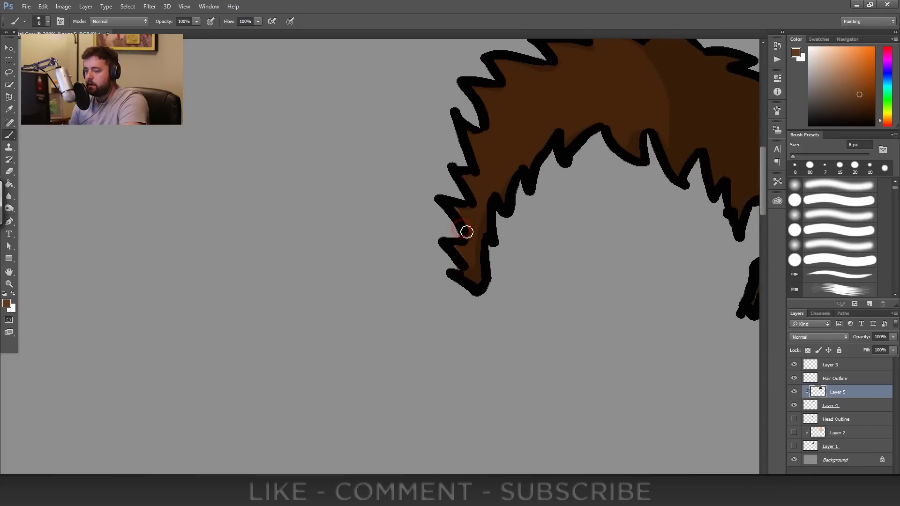
mouse_move(464, 184)
mouse_down()
mouse_move(458, 172)
mouse_move(470, 193)
mouse_up()
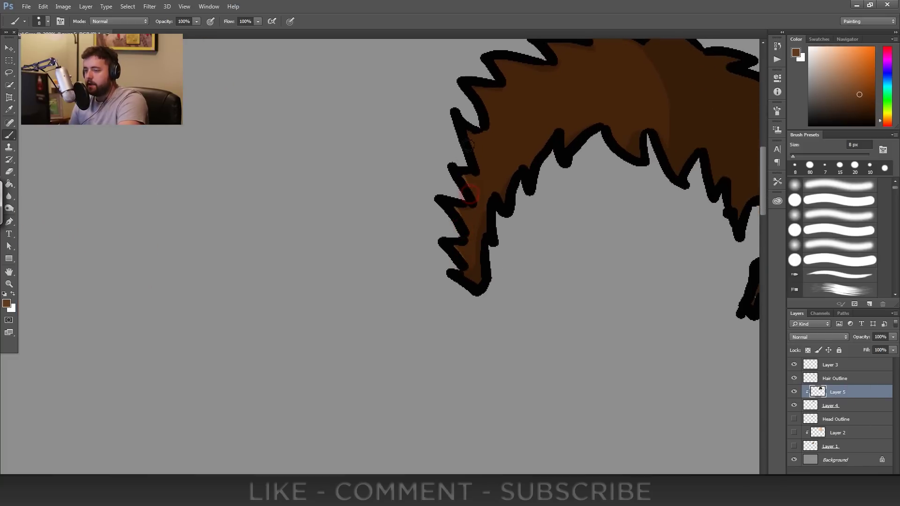
drag(475, 161, 474, 145)
mouse_move(476, 101)
mouse_down()
mouse_move(484, 114)
mouse_move(470, 87)
mouse_up()
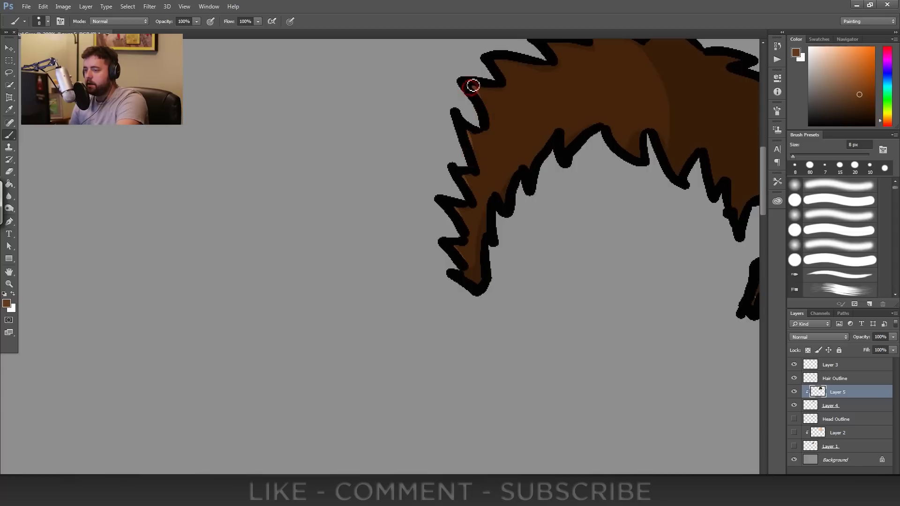
- Add lighter-brown highlights along the inner hairline and the left edges of the fringe spikes
key(space)
drag(534, 165, 540, 190)
drag(563, 134, 573, 180)
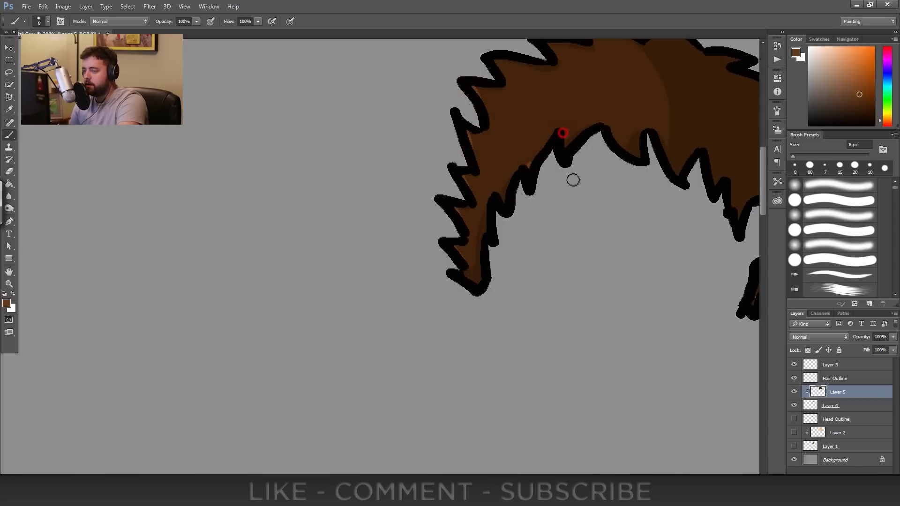
mouse_move(611, 131)
mouse_down()
mouse_move(639, 164)
mouse_move(631, 154)
mouse_up()
mouse_move(636, 157)
mouse_down()
mouse_move(620, 142)
mouse_move(641, 163)
mouse_move(667, 153)
mouse_move(690, 185)
mouse_move(669, 160)
mouse_up()
mouse_move(670, 160)
mouse_down()
mouse_move(679, 178)
mouse_move(707, 190)
mouse_move(639, 151)
mouse_move(639, 170)
mouse_up()
- Continue the lighter-brown highlights across the top spikes and onto the fringe spikes near the ear opening
drag(522, 152, 556, 203)
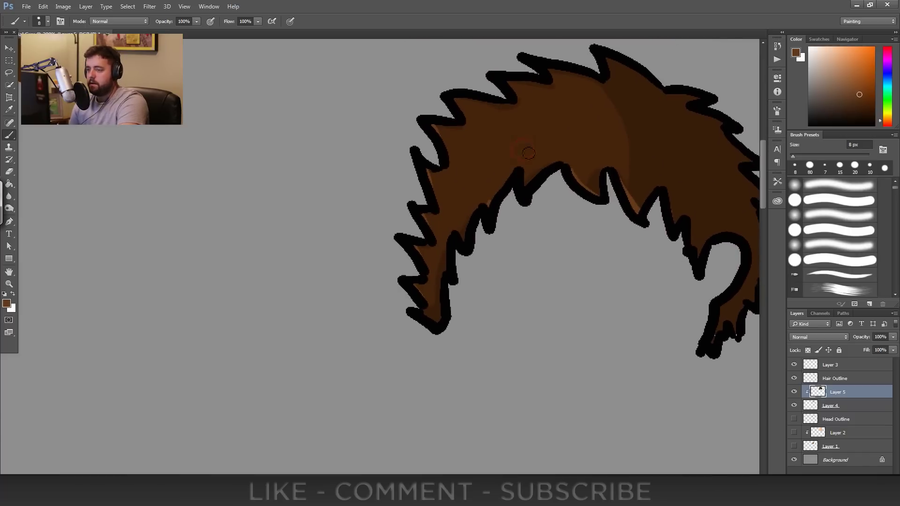
mouse_move(465, 123)
mouse_down()
mouse_move(552, 85)
mouse_move(542, 65)
mouse_up()
mouse_move(606, 73)
mouse_down()
mouse_move(605, 62)
mouse_move(546, 57)
mouse_move(539, 86)
mouse_move(580, 90)
mouse_up()
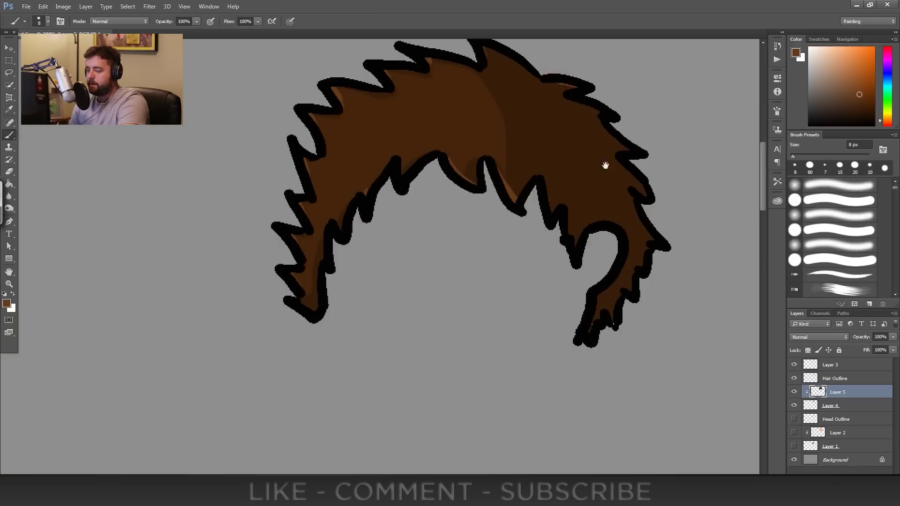
drag(628, 224, 675, 224)
drag(591, 186, 600, 219)
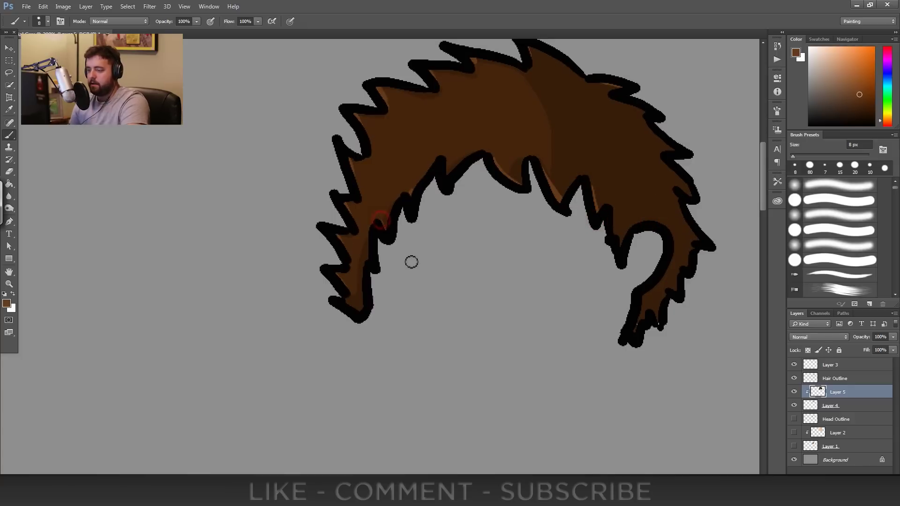
- Make the Head Outline, Layer 2 and Layer 1 layers visible again beneath the hair
drag(792, 453, 793, 418)
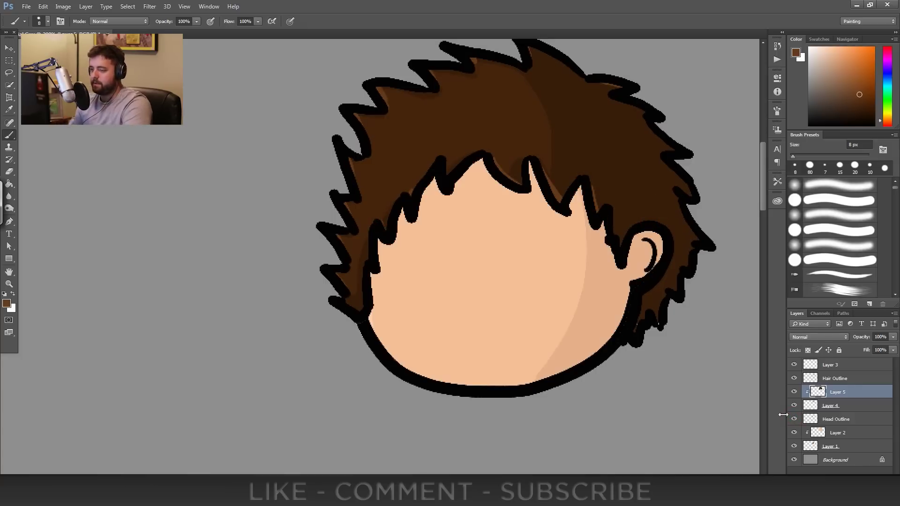
key(ctrl+minus)
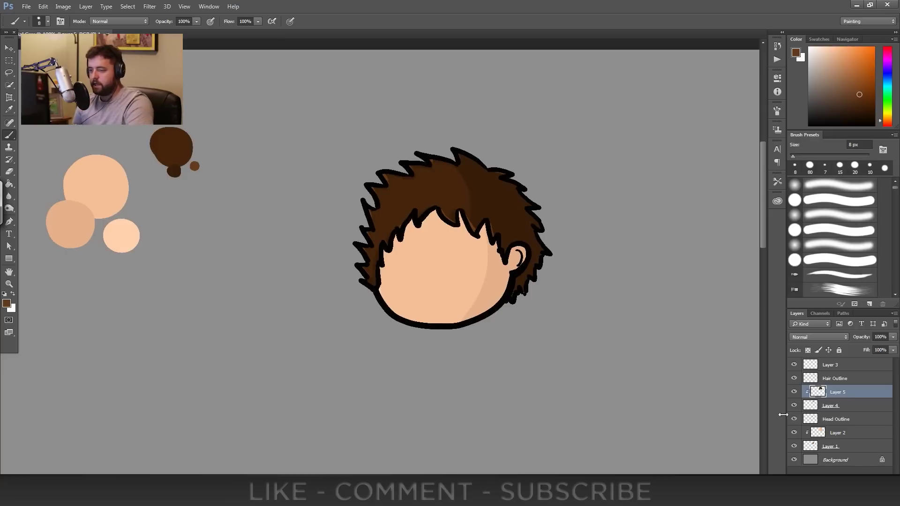
drag(384, 368, 399, 307)
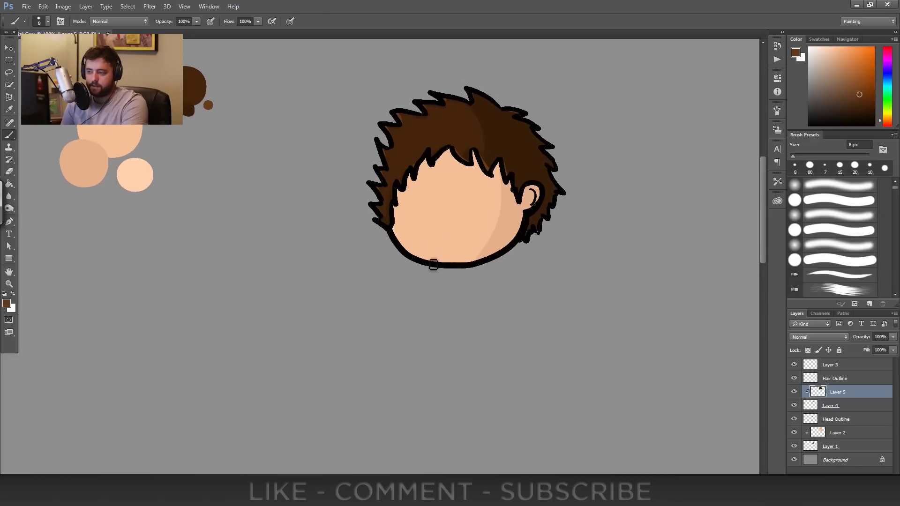
mouse_move(436, 249)
mouse_down()
mouse_move(442, 288)
mouse_move(441, 275)
mouse_up()
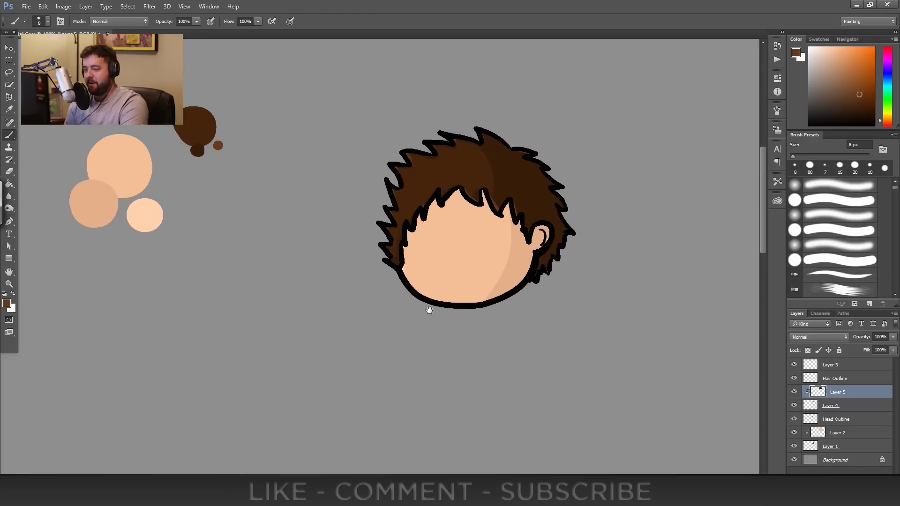
drag(429, 310, 431, 283)
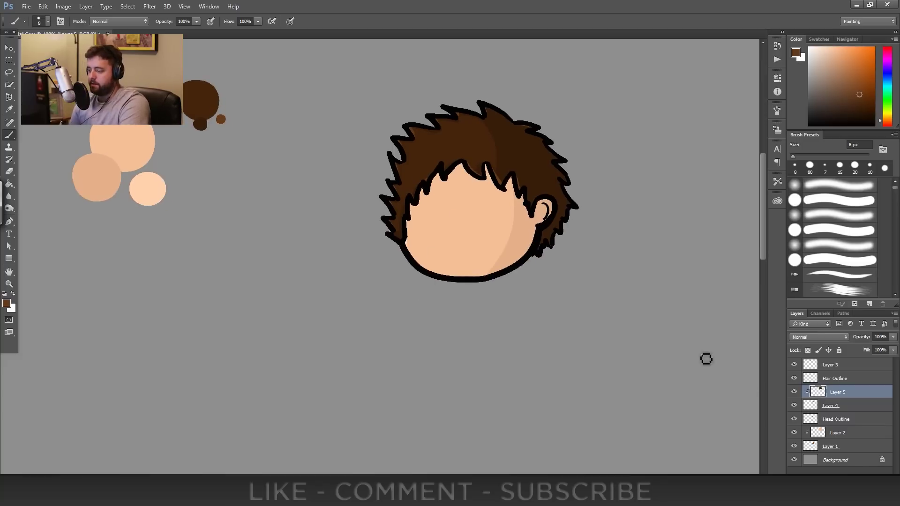
- Draw a small curved nose on the face in the skin shadow colour on the Head Outline layer
click(849, 420)
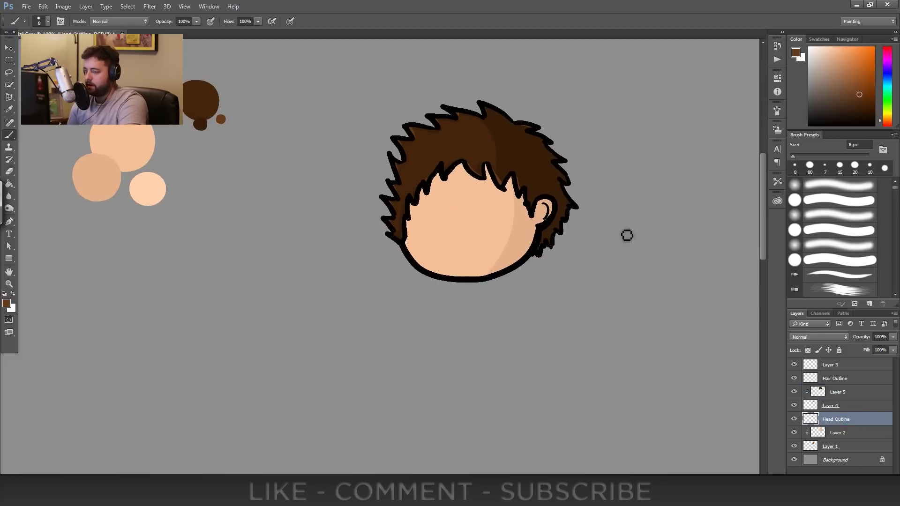
alt+click(524, 245)
drag(450, 225, 448, 239)
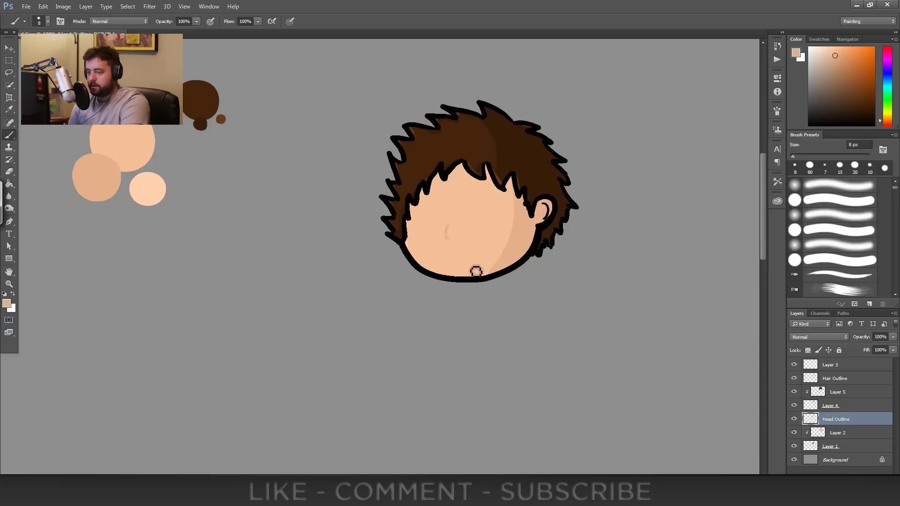
drag(528, 314, 450, 296)
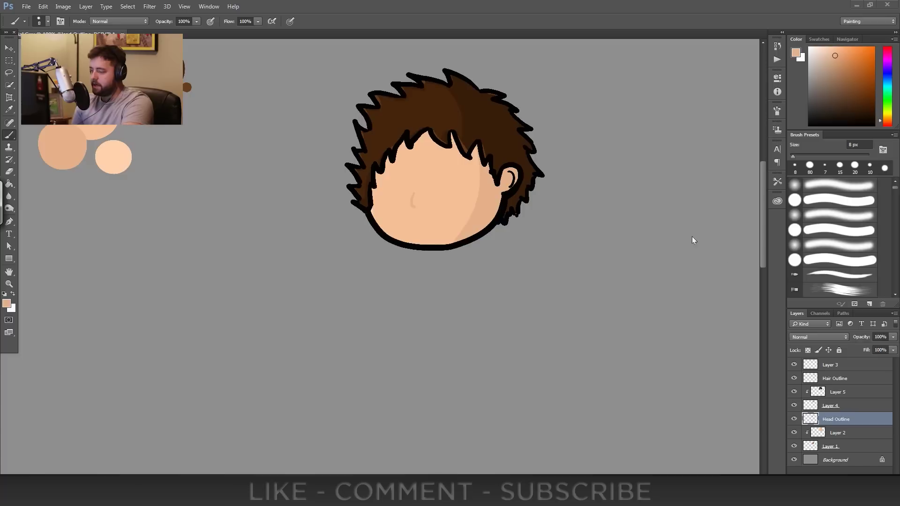
- Examine where the hair and head outlines meet below the ear and at the left sideburn
click(841, 378)
click(836, 380)
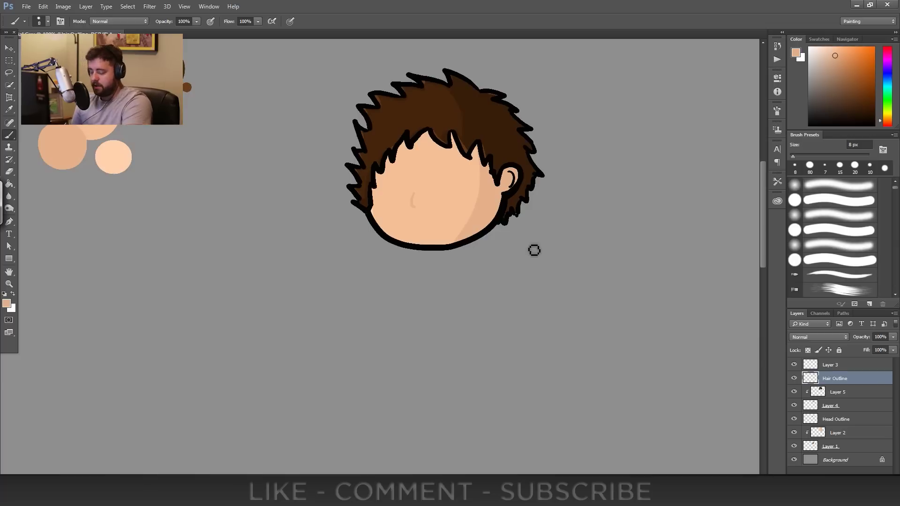
key(ctrl+plus)
key(ctrl+plus)
key(ctrl+plus)
drag(574, 272, 444, 345)
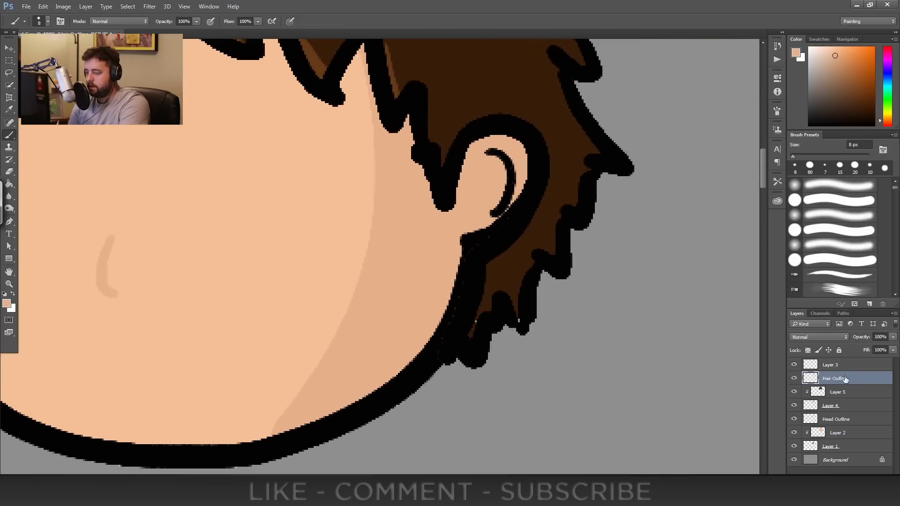
click(838, 406)
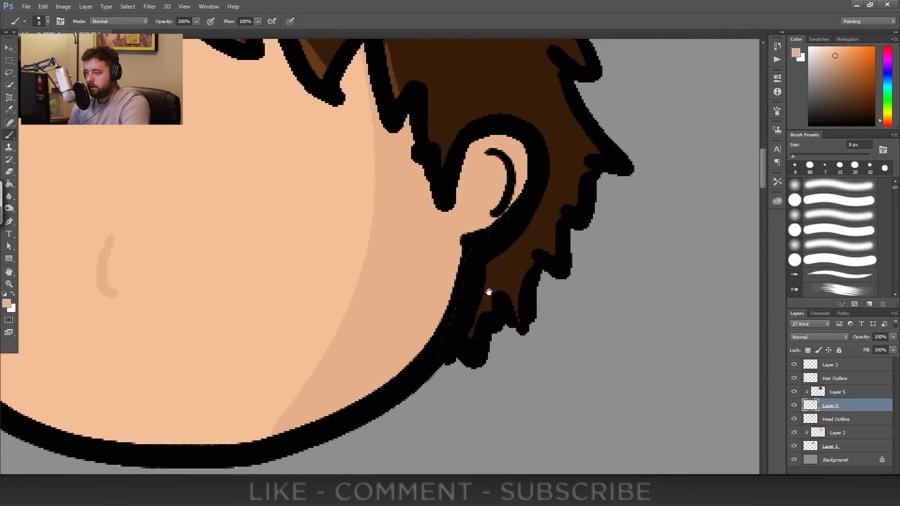
drag(488, 296, 500, 420)
drag(422, 243, 528, 293)
mouse_move(450, 301)
mouse_down()
mouse_move(484, 199)
mouse_move(283, 404)
mouse_up()
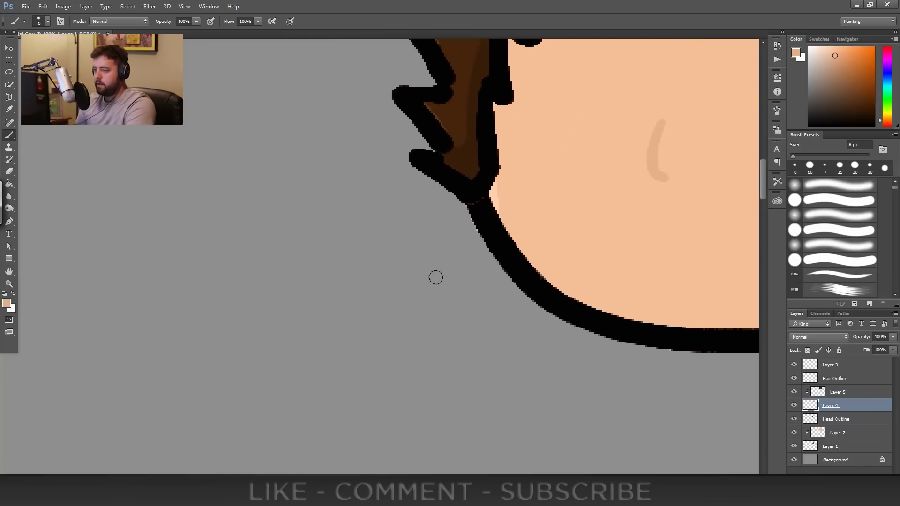
- Touch up the join between the left sideburn and the jaw outline in black on the Hair Outline layer
click(836, 382)
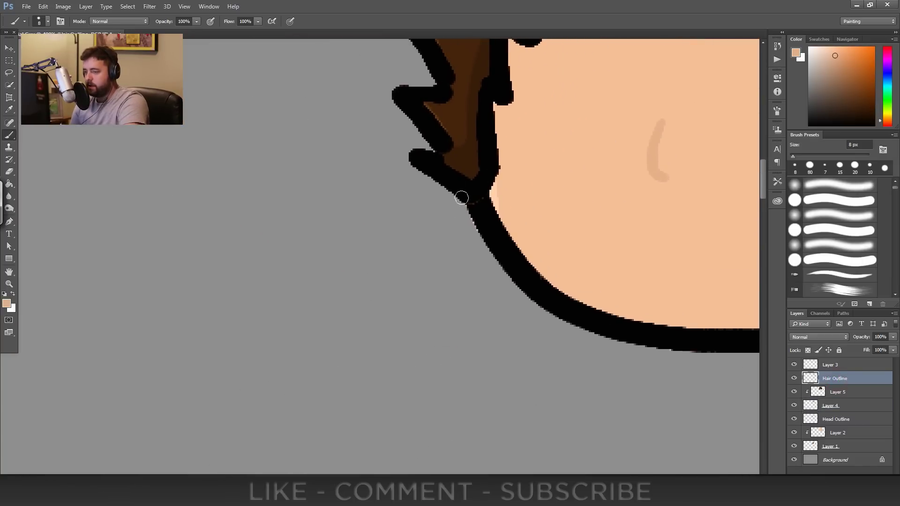
alt+click(489, 225)
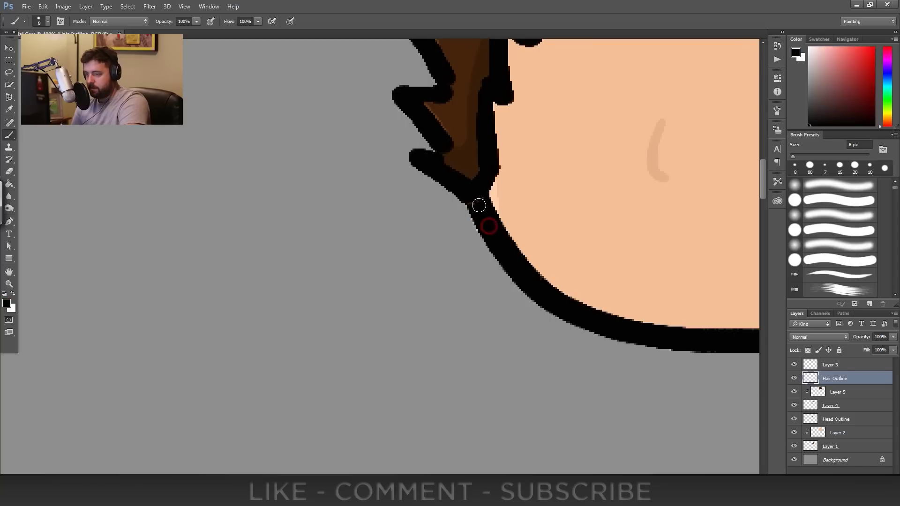
drag(482, 199, 398, 231)
click(477, 205)
drag(448, 192, 448, 279)
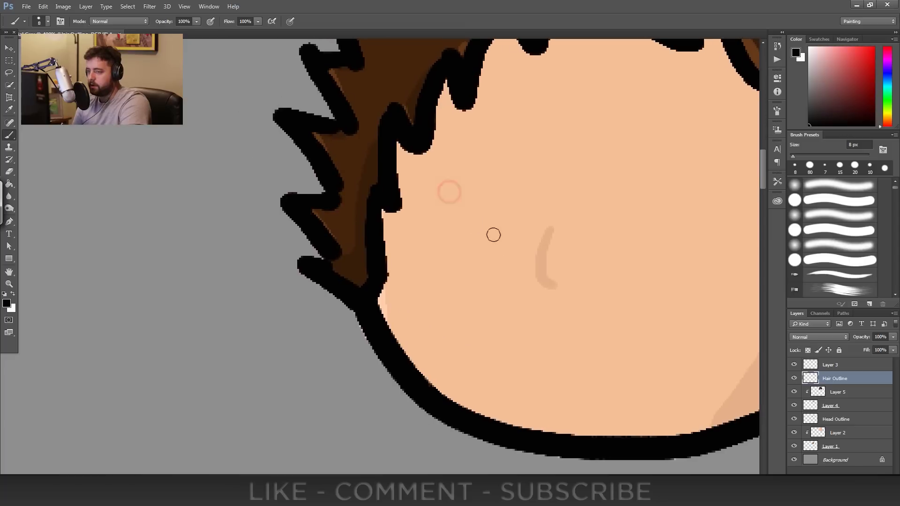
key(ctrl+minus)
key(ctrl+minus)
key(ctrl+minus)
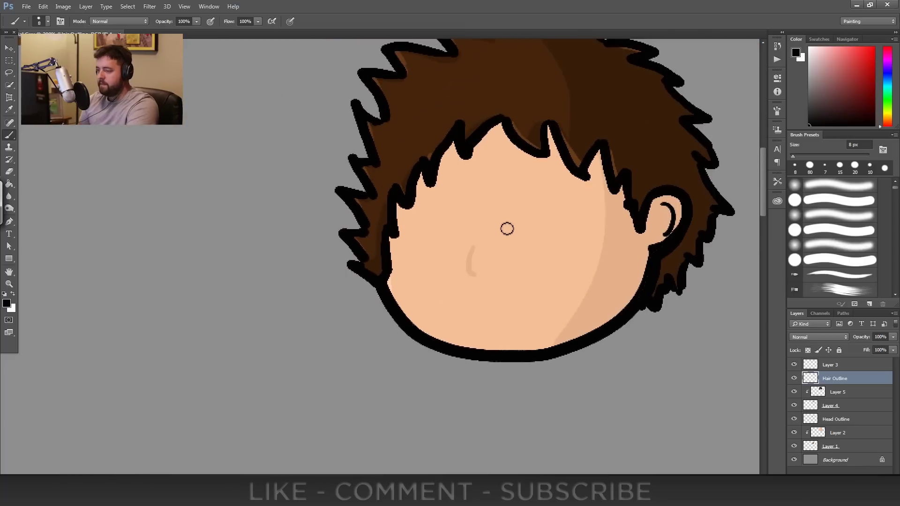
key(ctrl+minus)
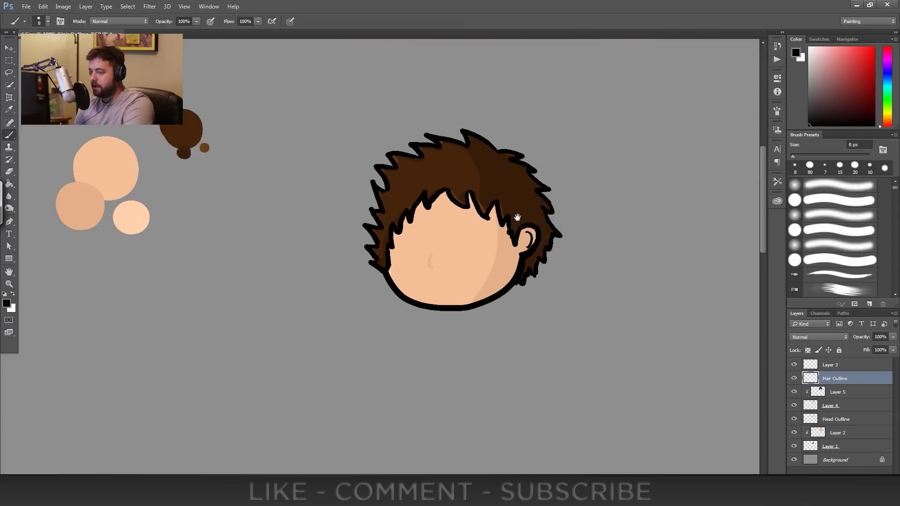
drag(517, 218, 498, 271)
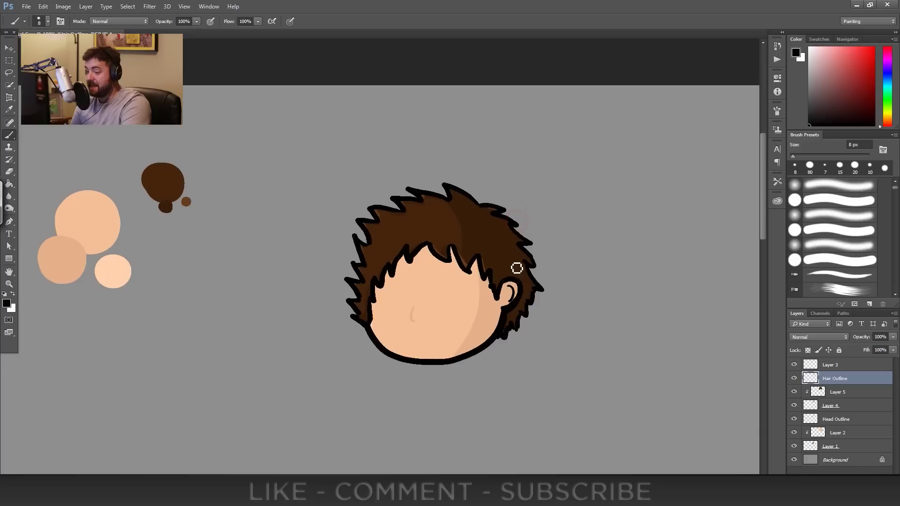
- Merge the layers from Hair Outline down to Layer 1 and rename the merged layer "Tut Guy Head Base"
shift+click(838, 447)
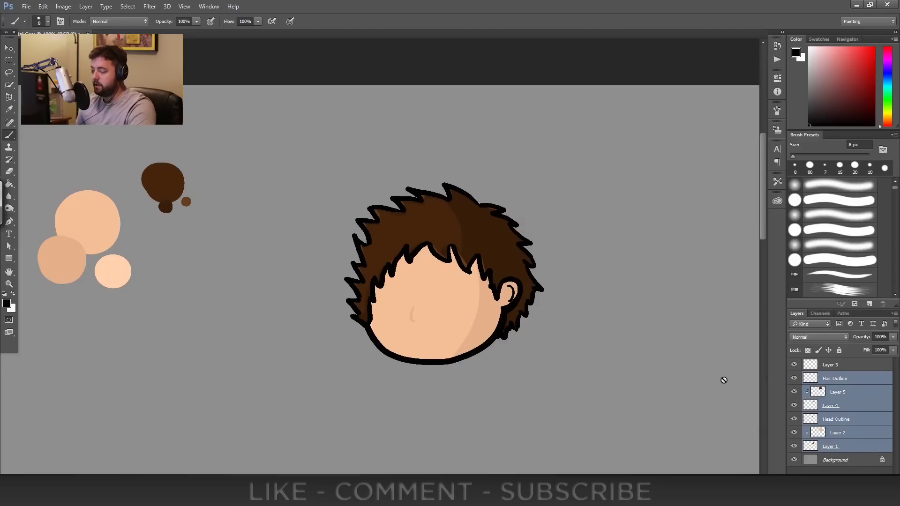
right_click(849, 396)
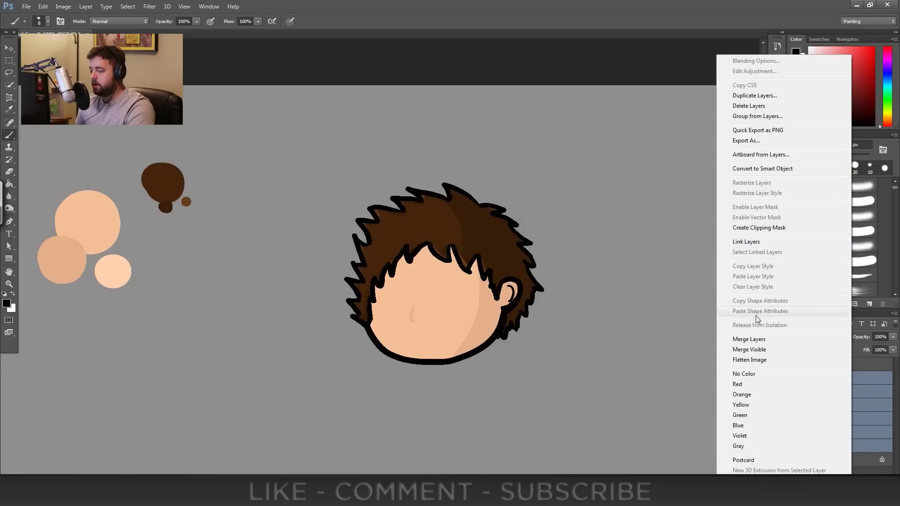
click(758, 339)
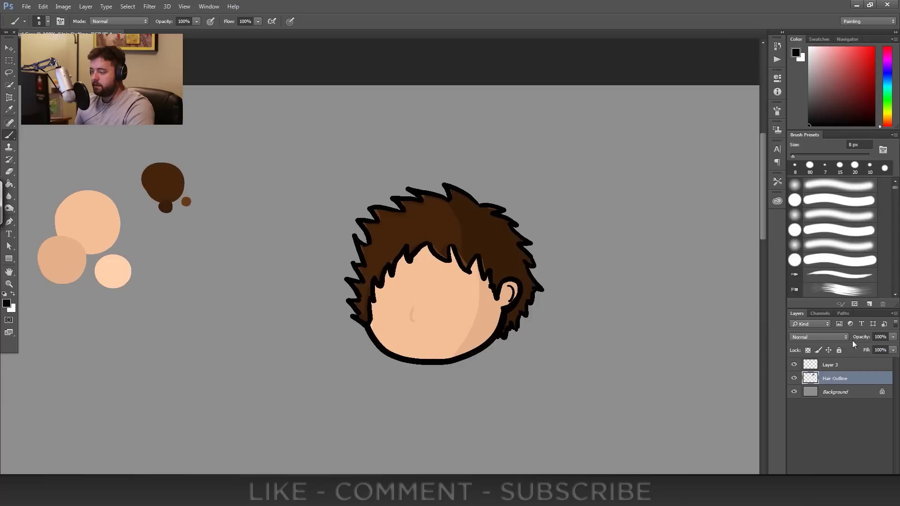
double_click(838, 384)
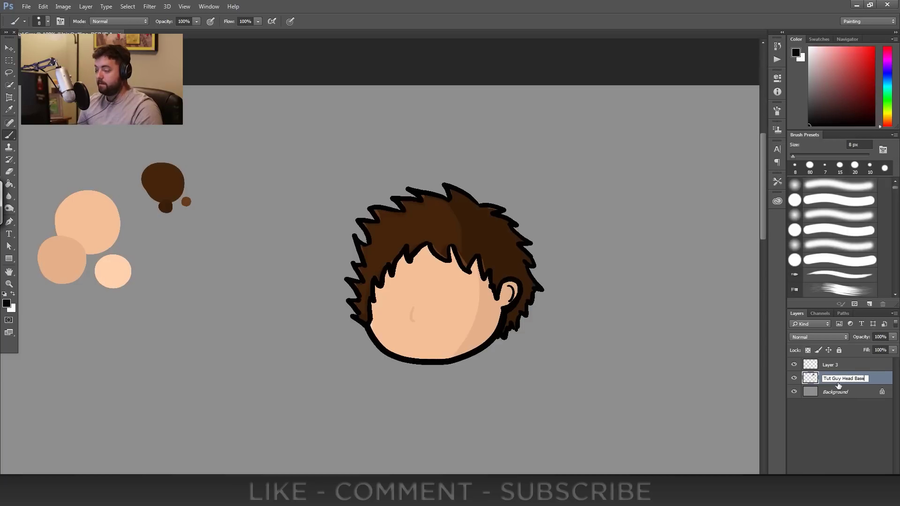
key(Return)
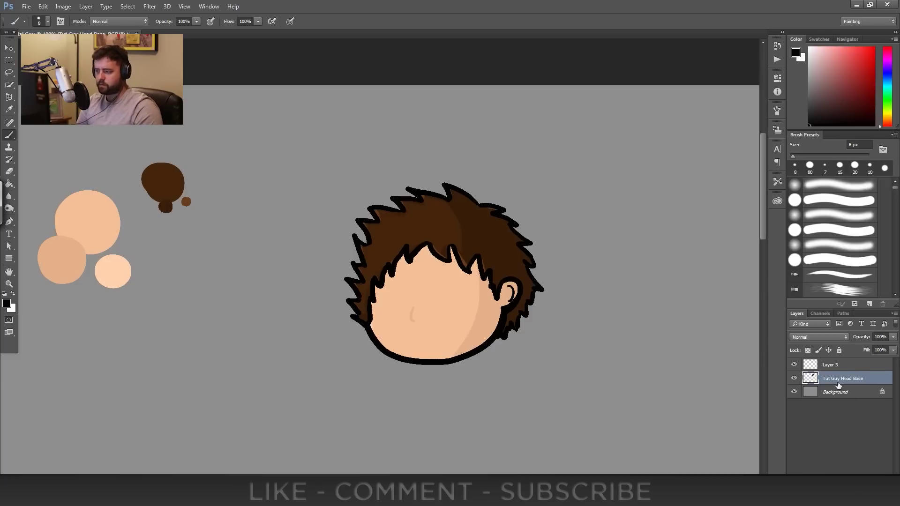
- Create a new empty layer directly above Tut Guy Head Base
drag(526, 300, 510, 242)
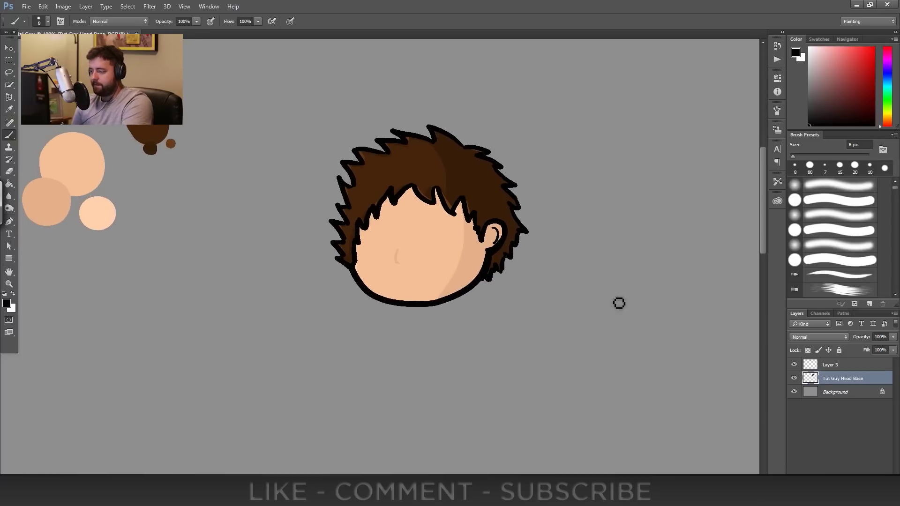
click(870, 483)
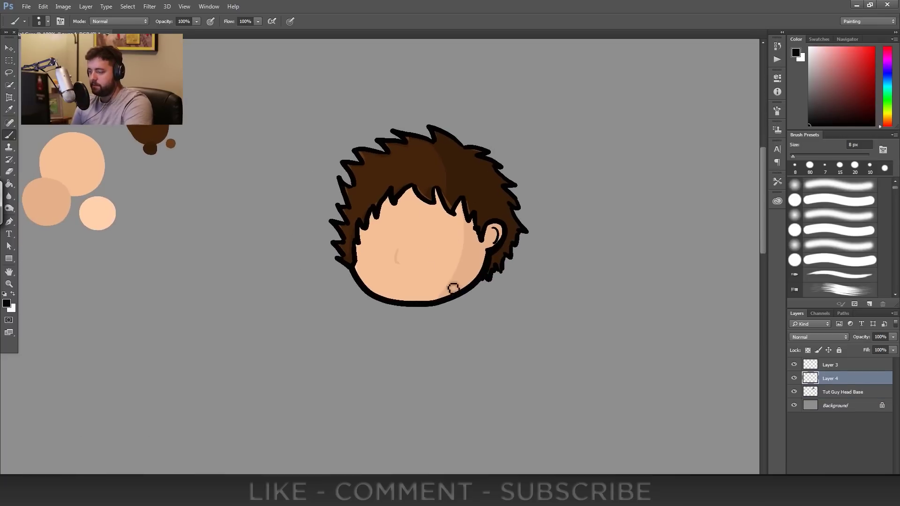
drag(415, 243, 462, 258)
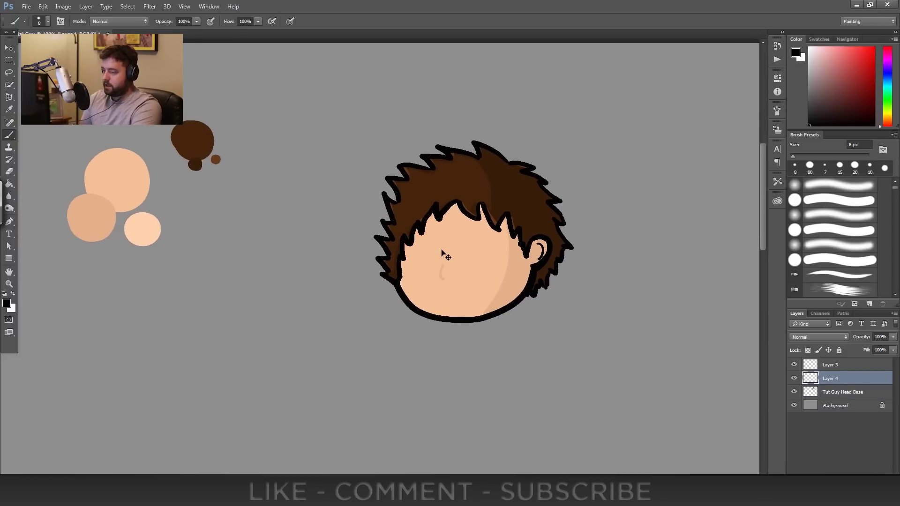
- Try out a black eye dot and horizontal guide lines across the face from the hair beside the ear
key(ctrl+plus)
key(ctrl+plus)
drag(500, 303, 356, 302)
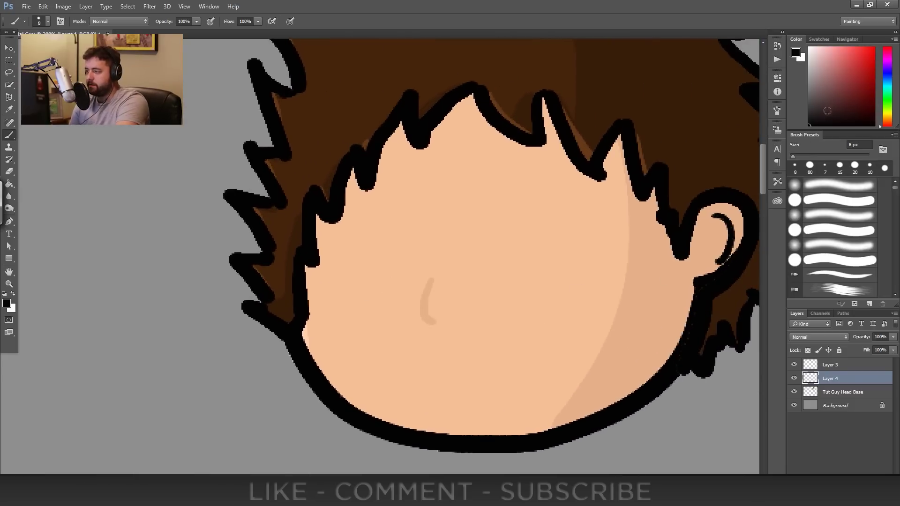
click(512, 207)
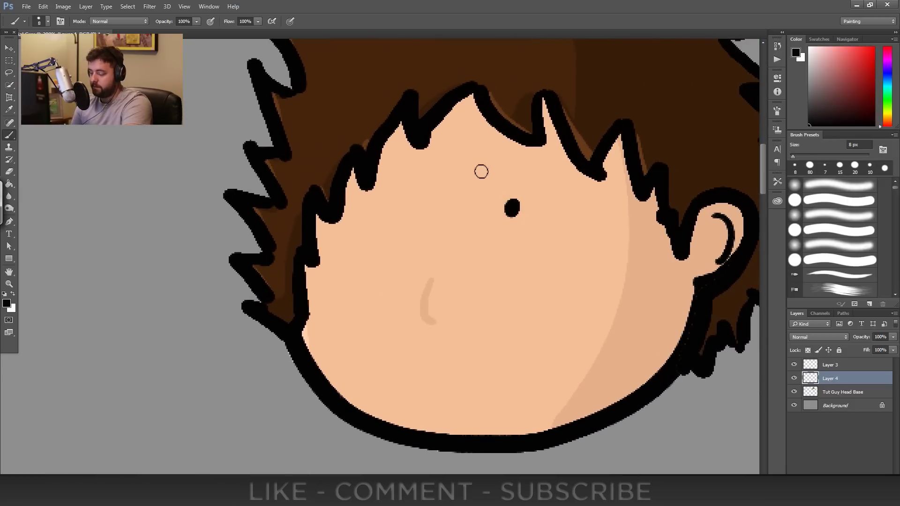
key(ctrl+alt+z)
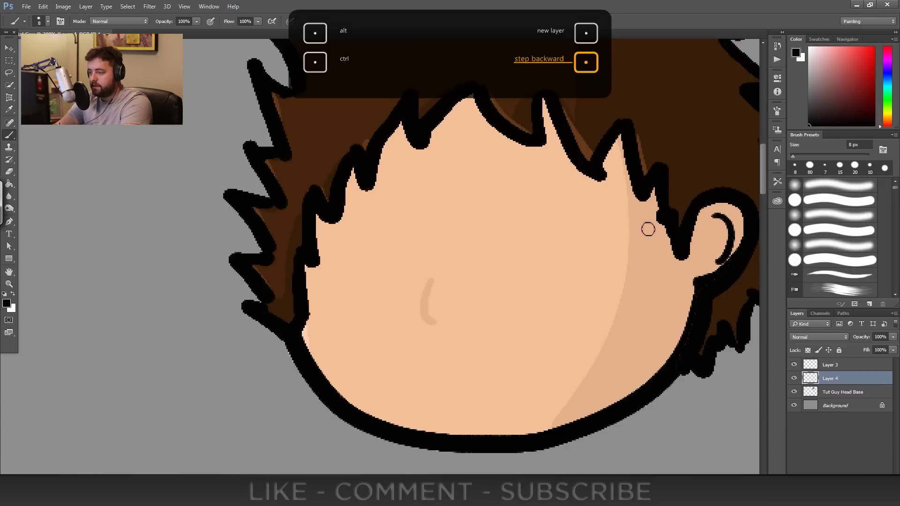
drag(664, 229, 49, 230)
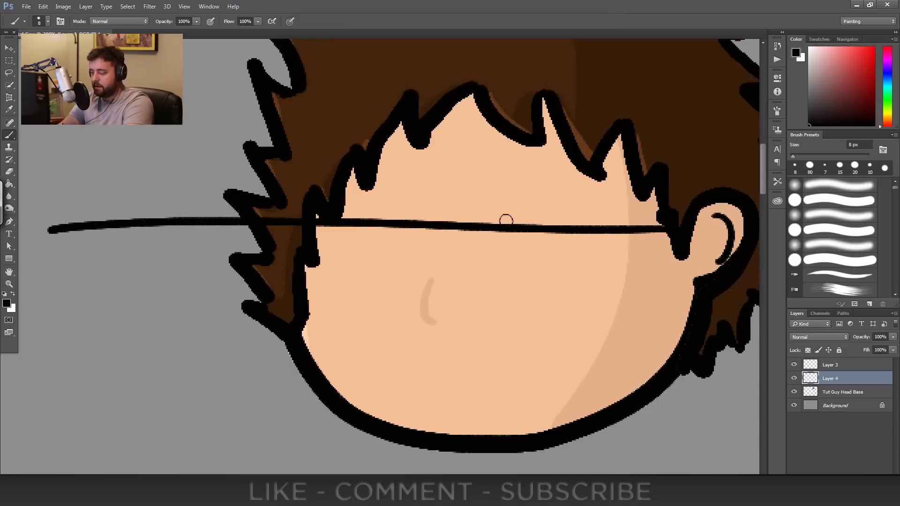
key(ctrl+alt+z)
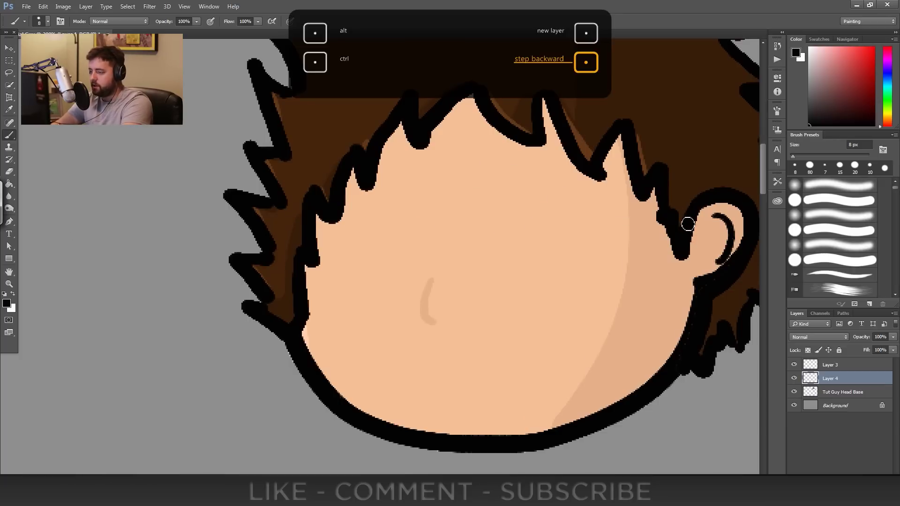
drag(689, 215, 97, 193)
key(ctrl+alt+z)
drag(651, 216, 105, 207)
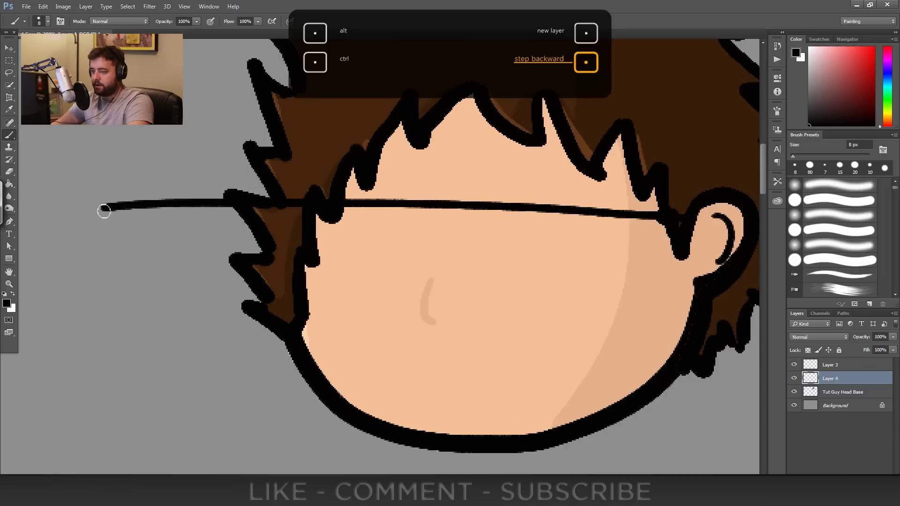
key(ctrl+alt+z)
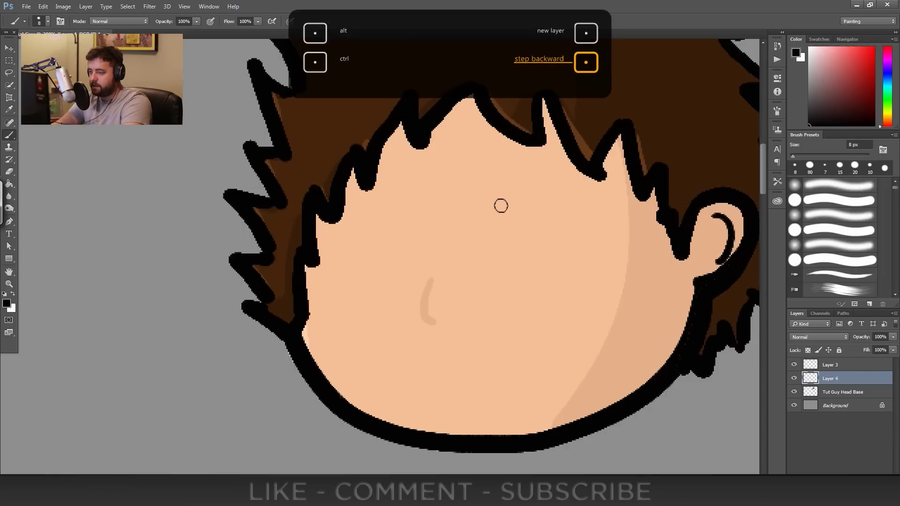
- Paint two black oval eyes above the nose on Layer 4 and add two white highlights to each
click(499, 215)
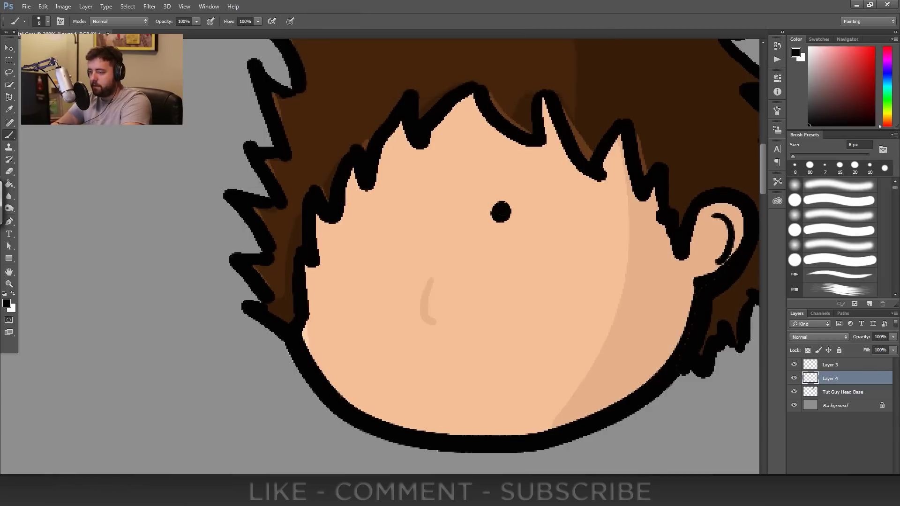
drag(390, 207, 401, 209)
drag(845, 86, 773, 22)
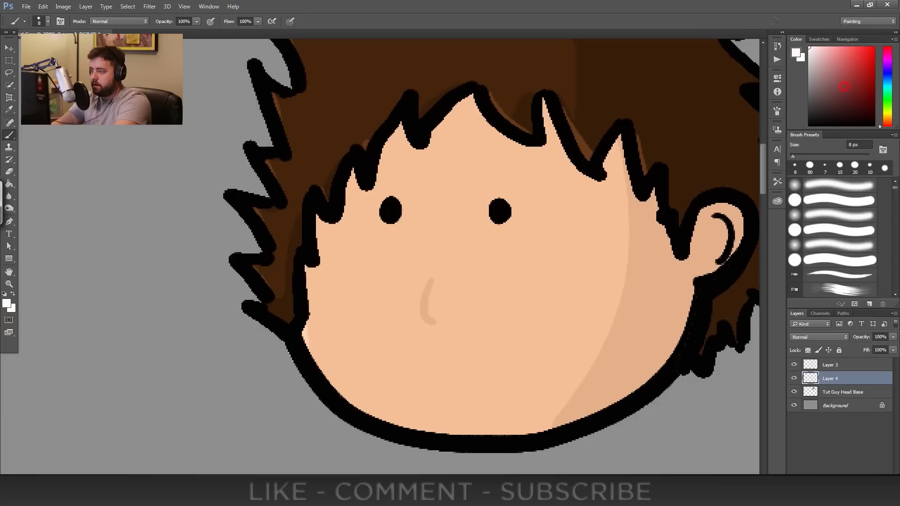
click(503, 202)
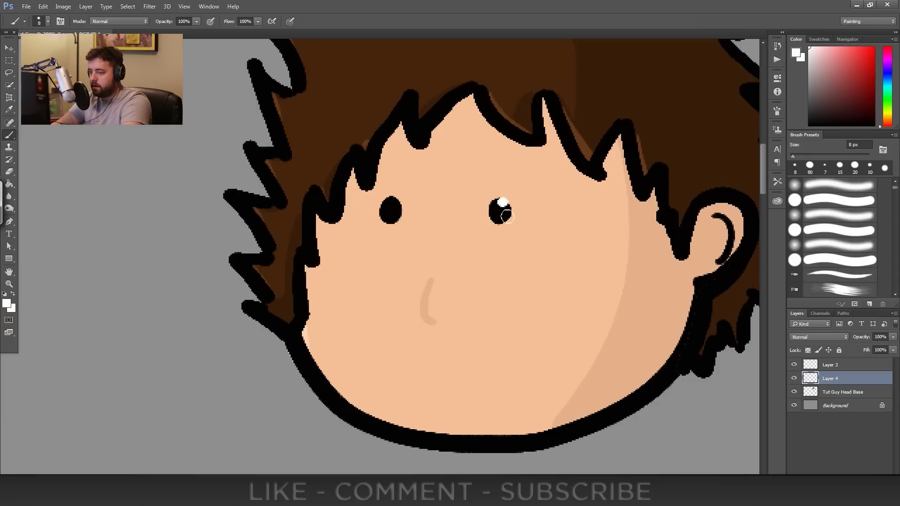
click(508, 212)
click(394, 199)
click(400, 210)
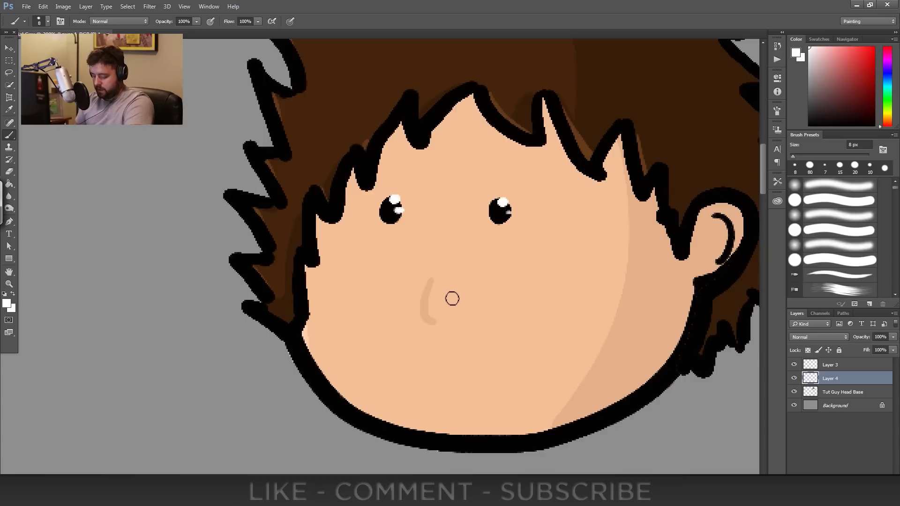
- Paint a short shadow line under each eye using the skin-shadow colour sampled from the nose
alt+click(425, 304)
drag(506, 231, 489, 228)
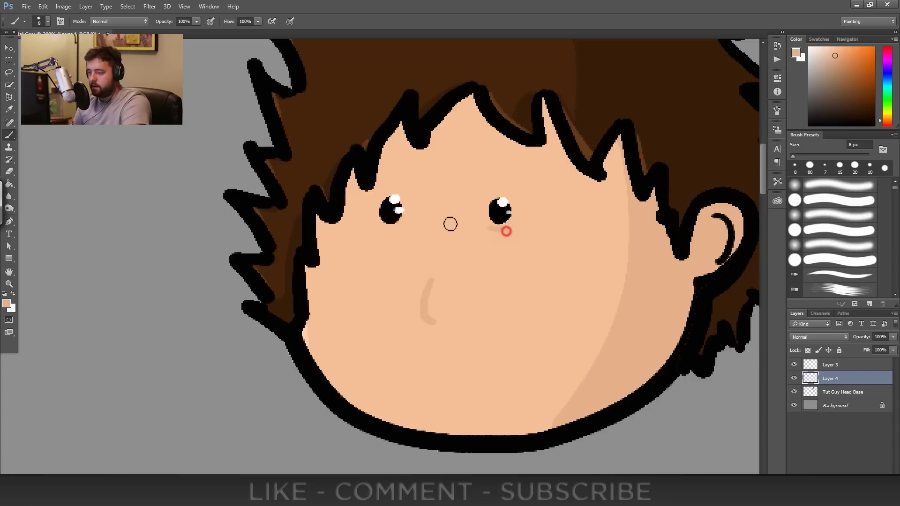
drag(395, 229, 371, 228)
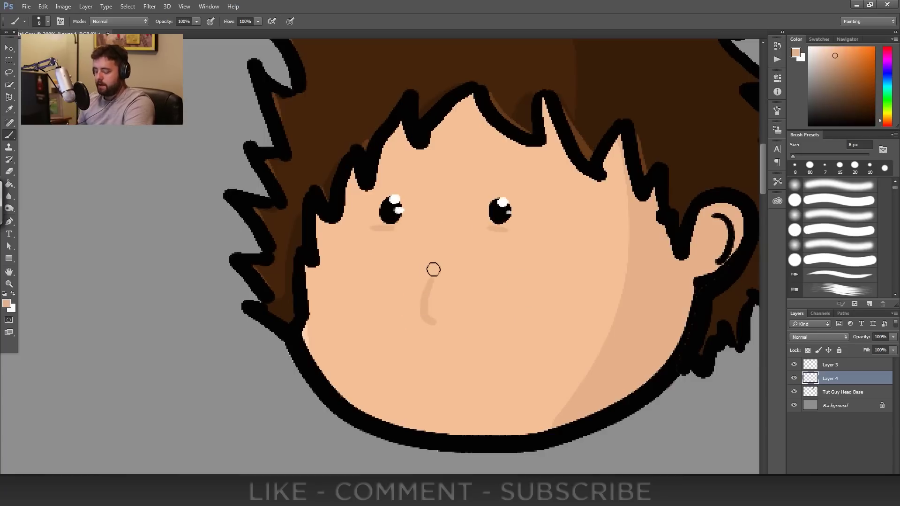
- Add a new layer above the eye layer and reduce the eye layer's opacity to 33%
key(ctrl+minus)
drag(425, 268, 418, 247)
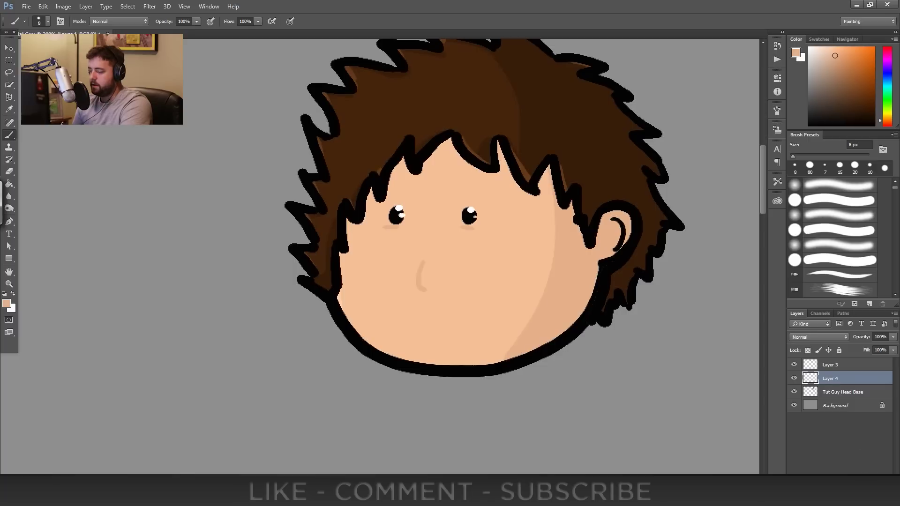
click(869, 482)
click(837, 394)
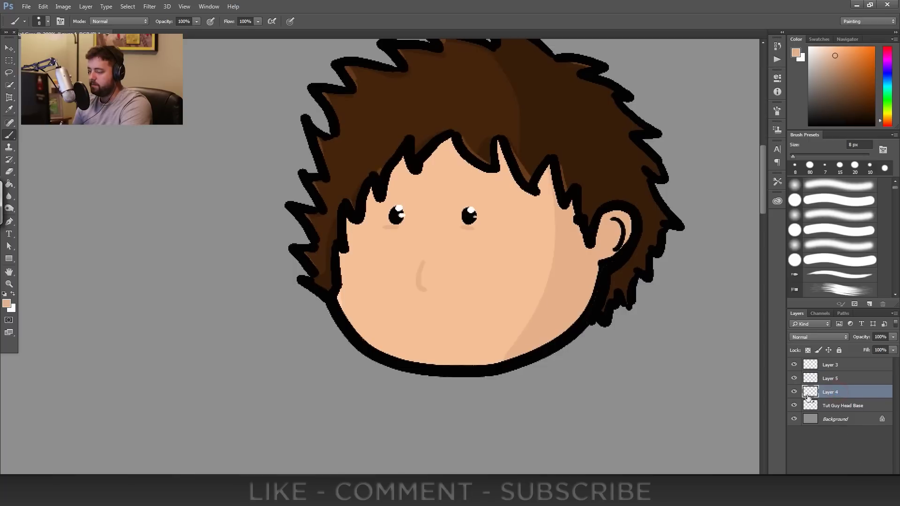
click(893, 339)
drag(872, 350, 861, 352)
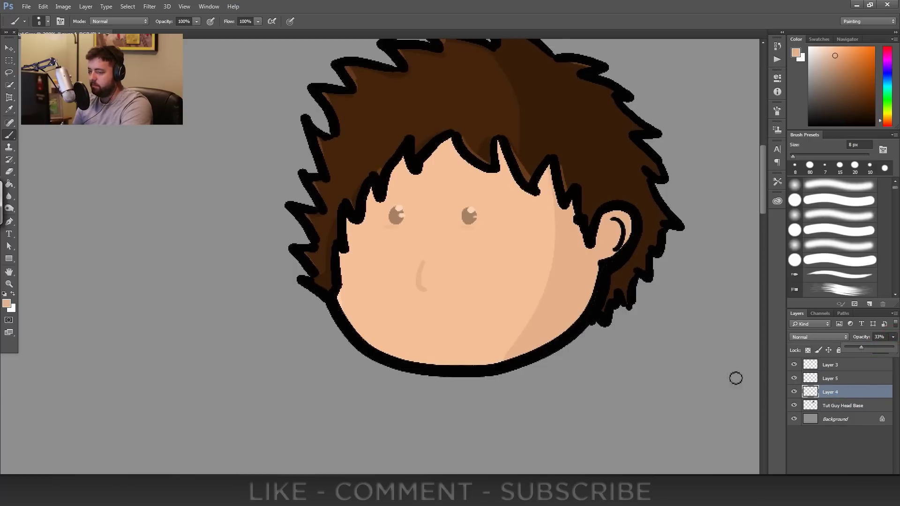
click(832, 377)
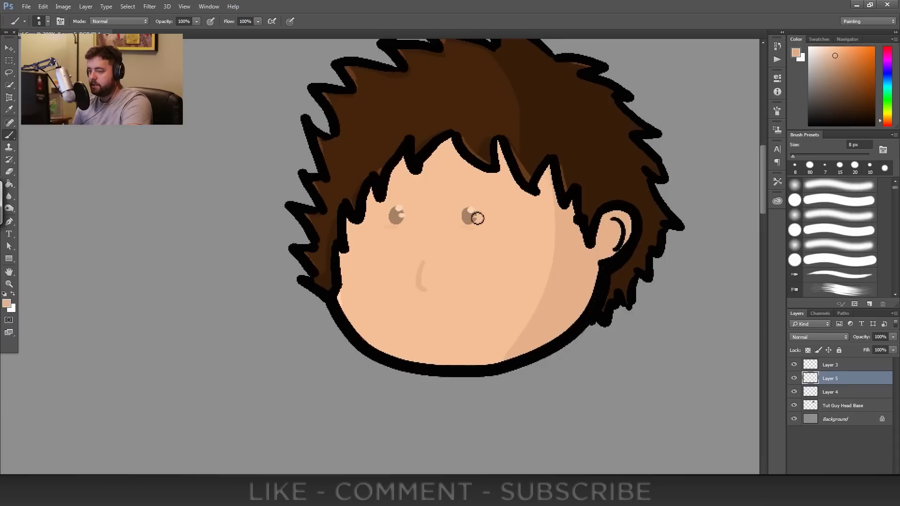
- Paint thin black closed-eye lines with short crease strokes over both faded eyes on Layer 5, using a 6 px brush
key(d)
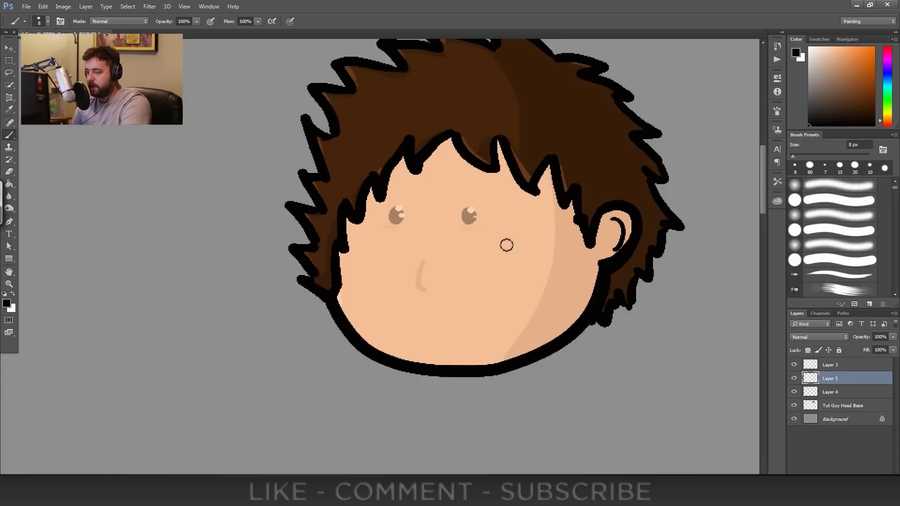
drag(480, 216, 461, 216)
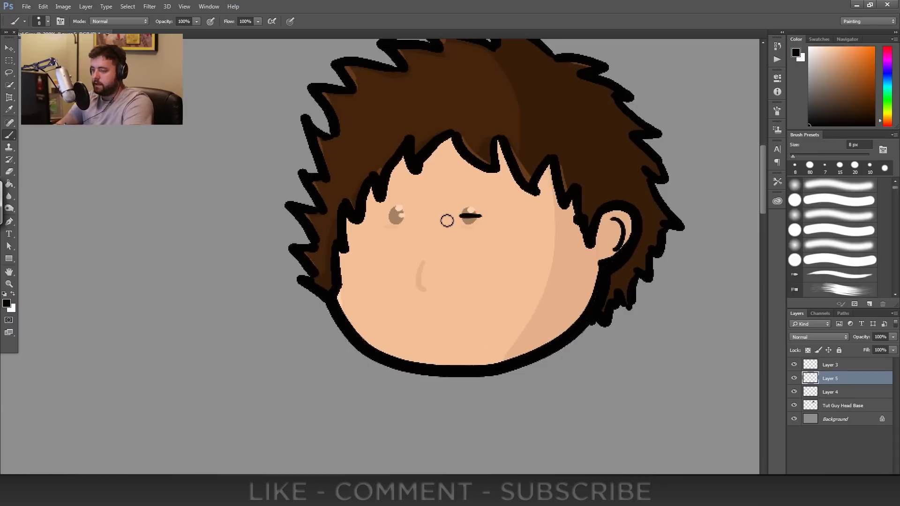
key(ctrl+alt+z)
key(bracketleft)
key(bracketleft)
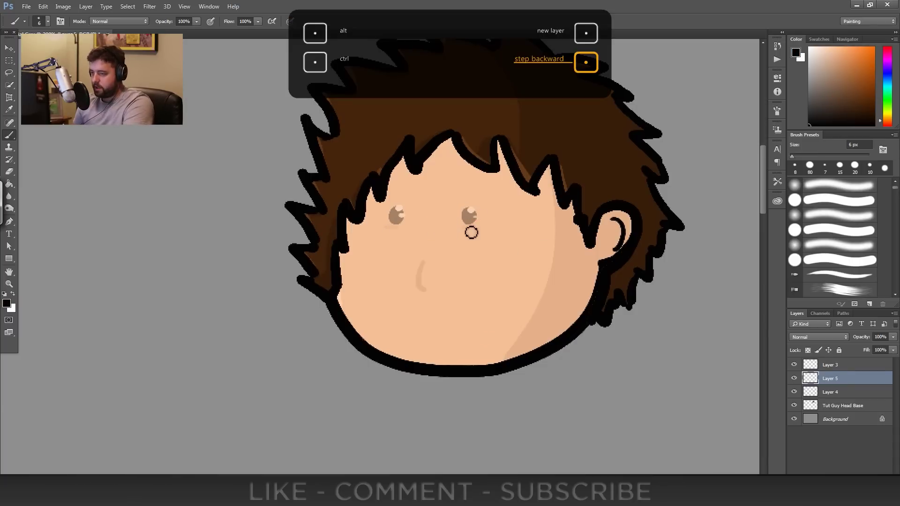
drag(481, 215, 453, 217)
key(ctrl+alt+z)
key(ctrl+alt+z)
mouse_move(384, 213)
mouse_down()
mouse_move(408, 222)
mouse_move(388, 215)
mouse_up()
drag(472, 218, 482, 224)
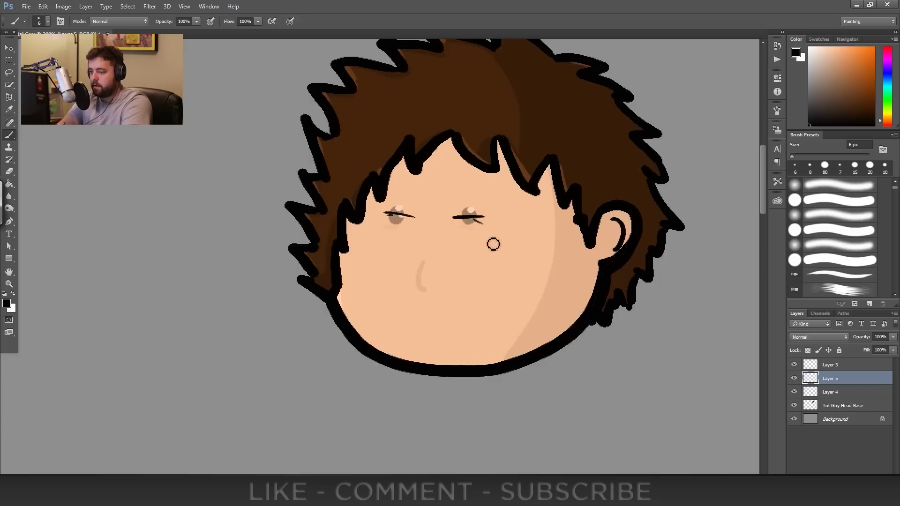
key(ctrl+alt+z)
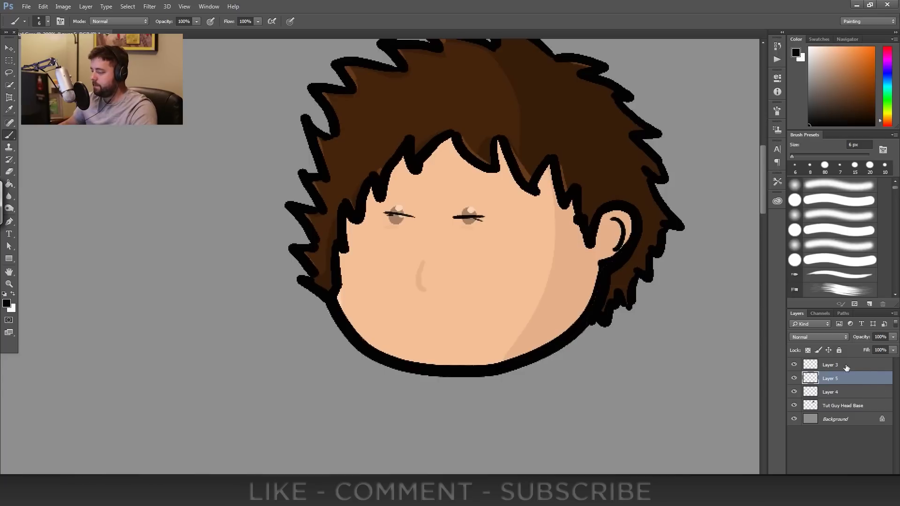
- Rename the closed-eye layer Blink and the faded eye layer Open, restoring Open to 100% opacity
double_click(835, 380)
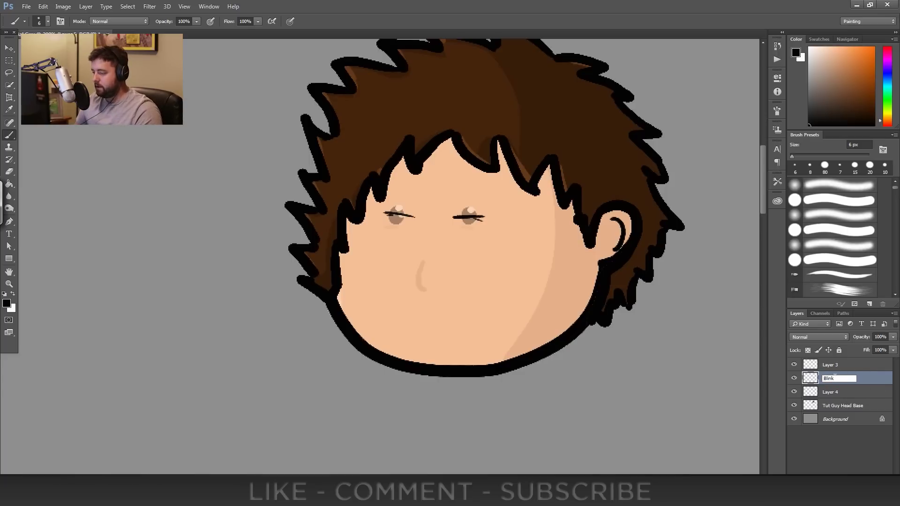
double_click(832, 392)
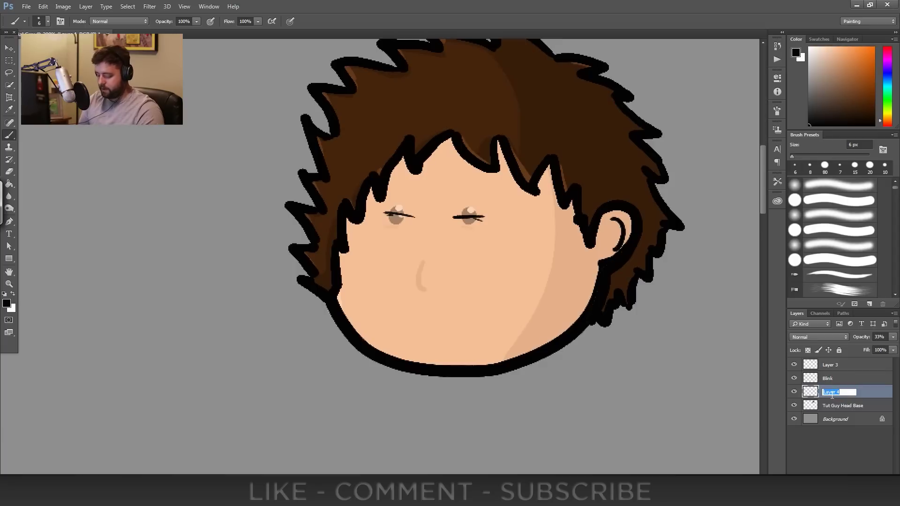
text(Open)
key(Return)
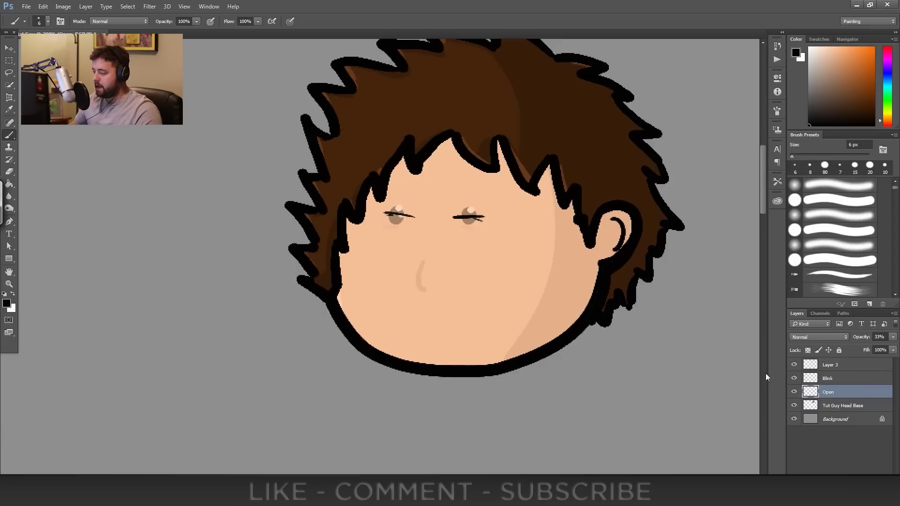
click(895, 337)
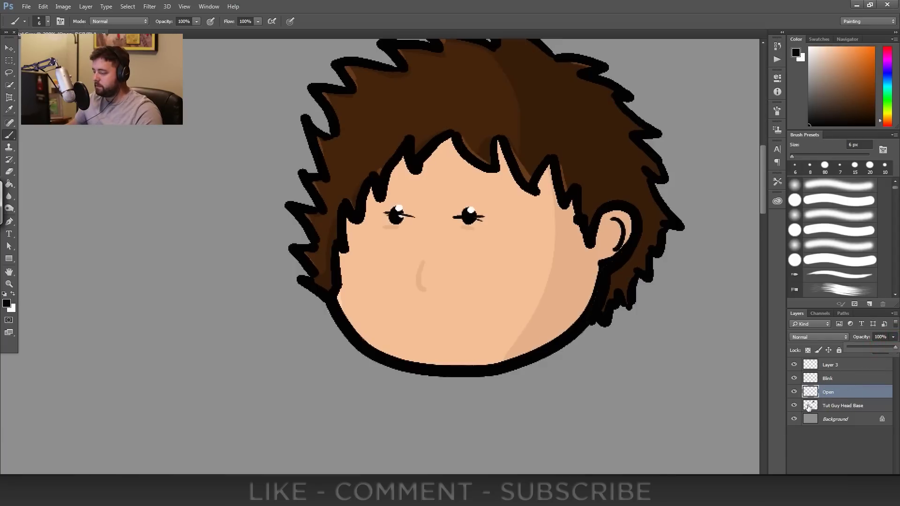
- Compare the open and closed eyes by toggling the Open and Blink layers, leaving both shown and Layer 3 hidden
click(795, 392)
click(792, 382)
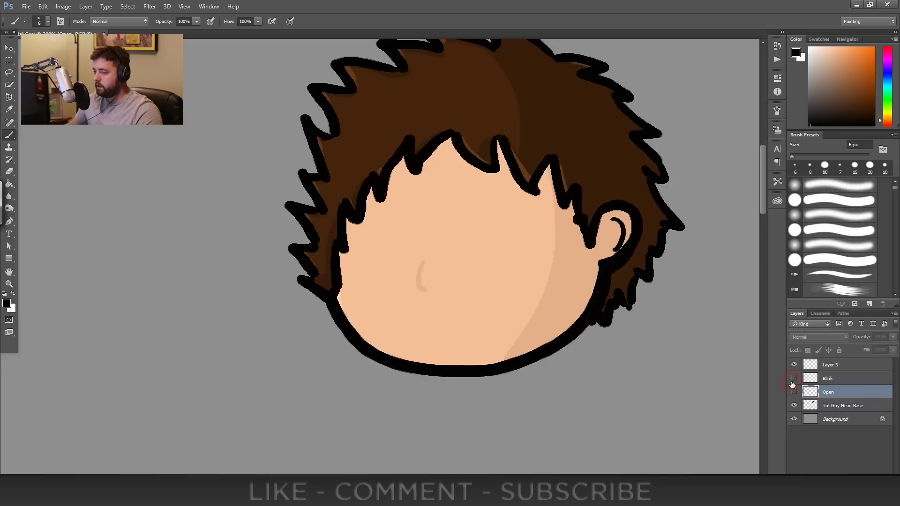
click(791, 382)
click(793, 380)
click(794, 393)
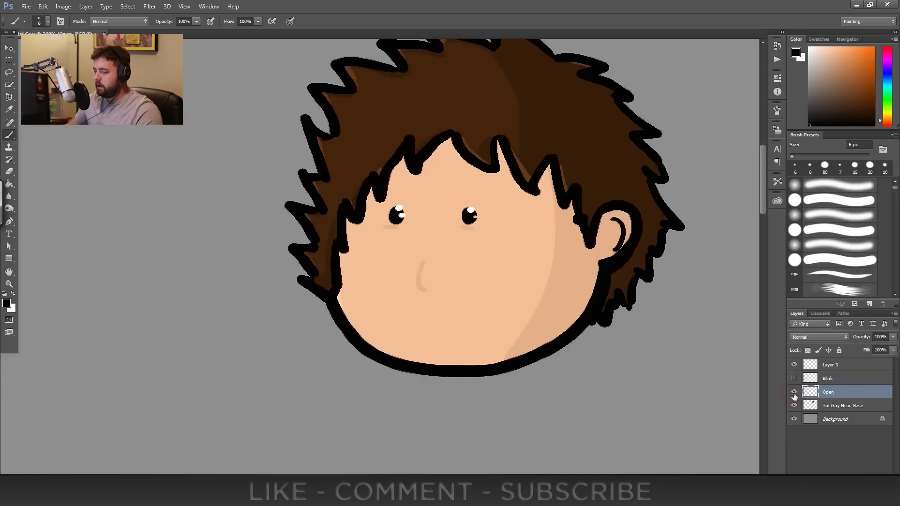
click(794, 393)
click(794, 381)
click(794, 381)
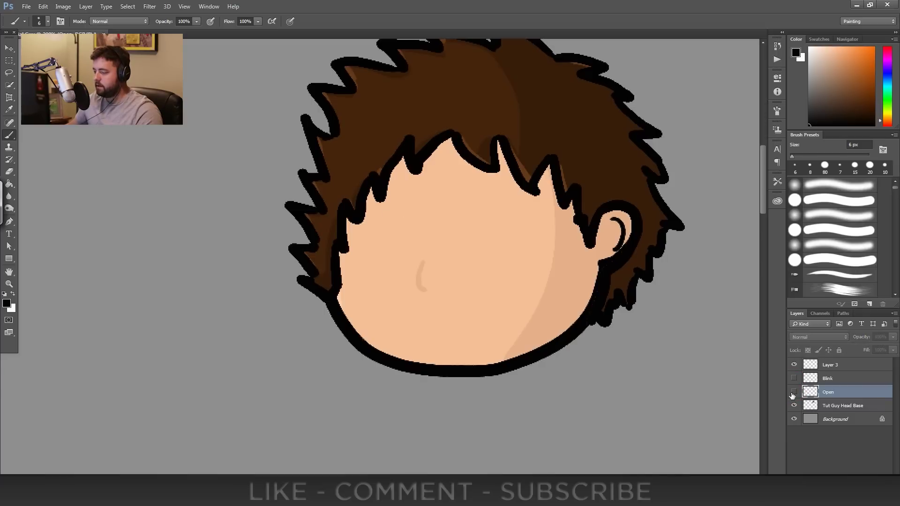
click(793, 392)
click(794, 381)
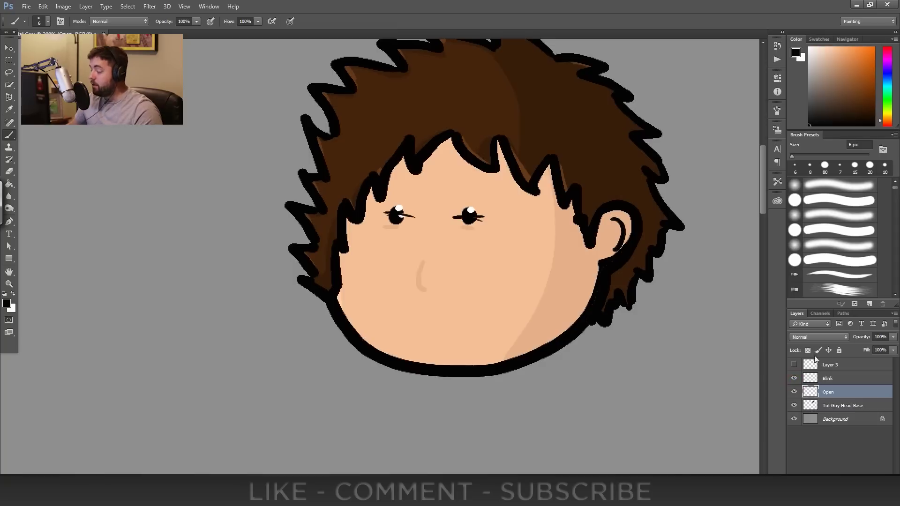
- Group the Blink and Open layers and name the group Eyes
click(852, 381)
shift+click(843, 392)
right_click(842, 392)
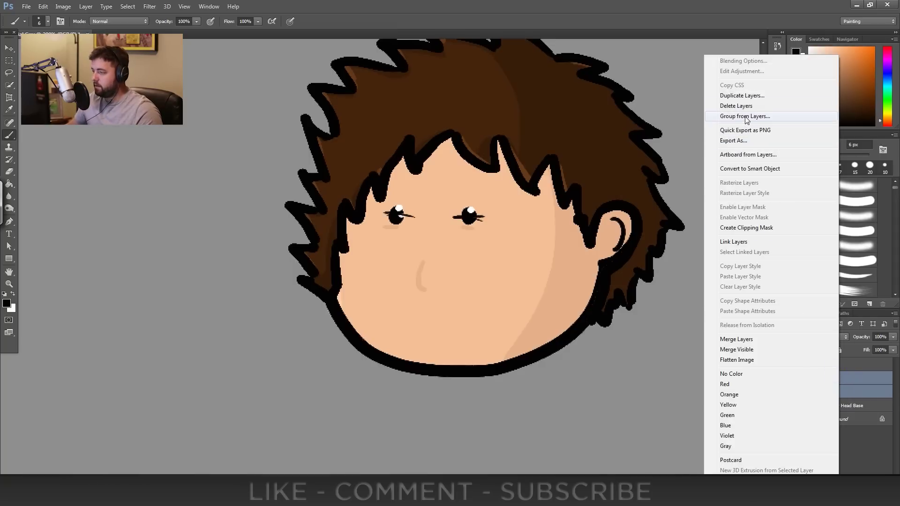
click(745, 117)
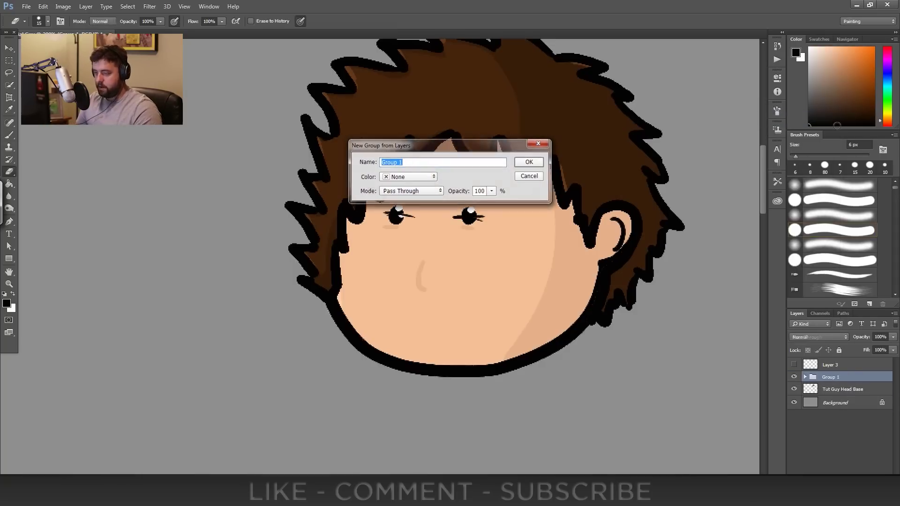
key(Return)
key(e)
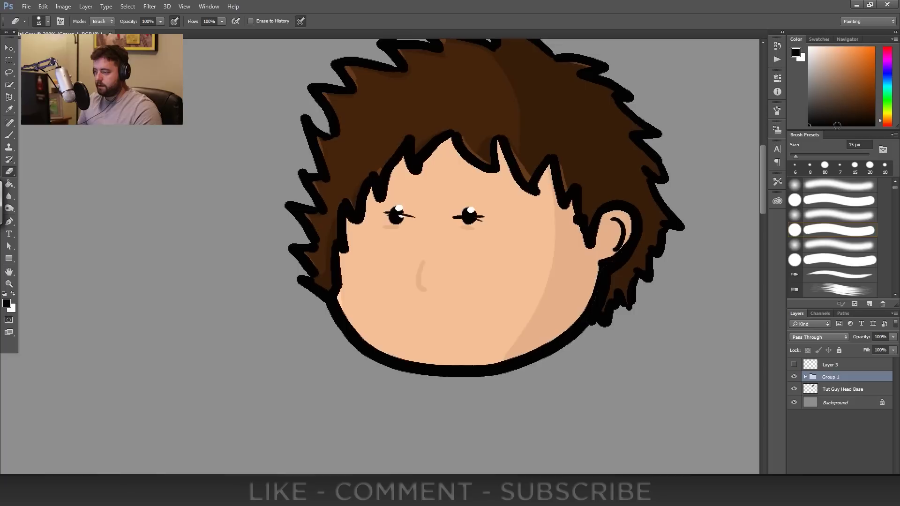
double_click(836, 377)
text(Eyes)
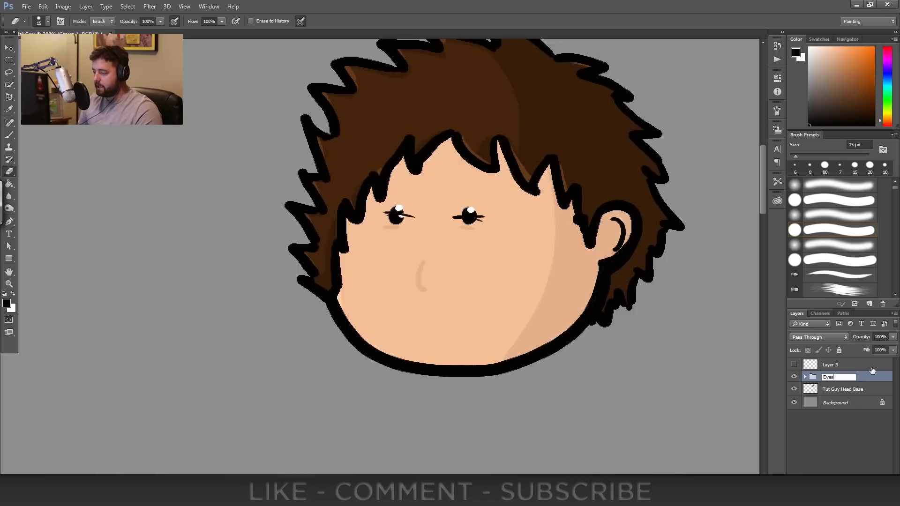
key(Return)
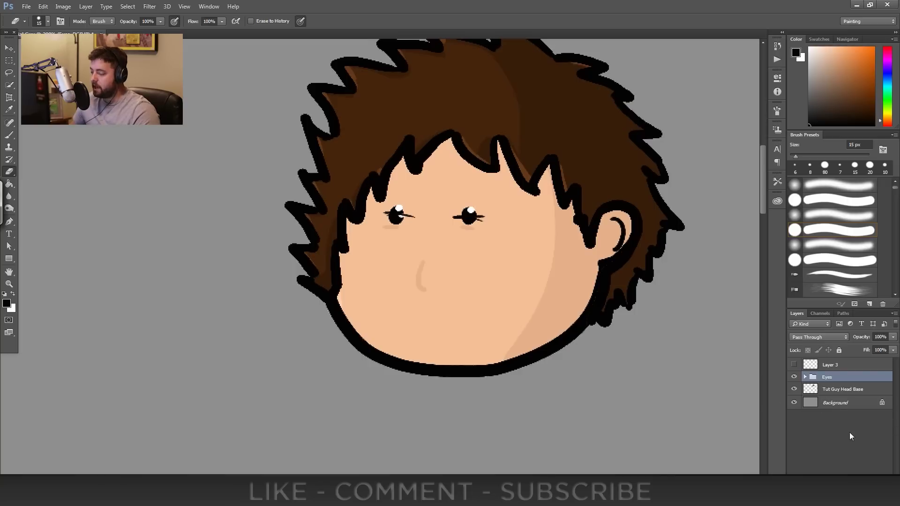
- Paint a short straight black mouth line below the nose on a new layer above the Eyes group, using a 6 px brush
key(ctrl+shift+alt+n)
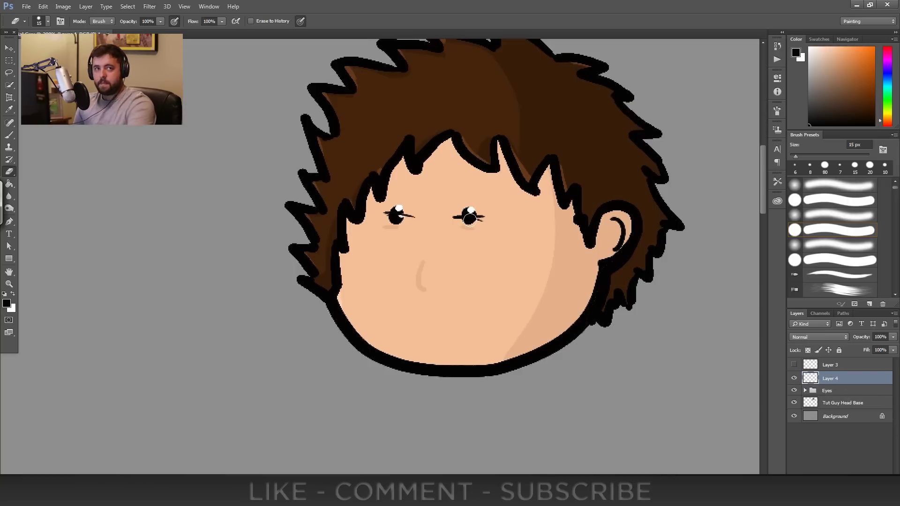
drag(369, 301, 383, 268)
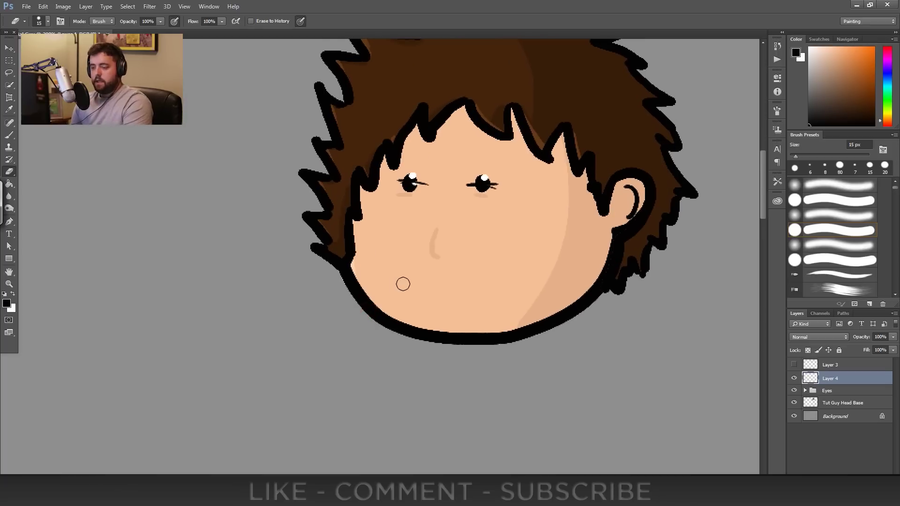
key(b)
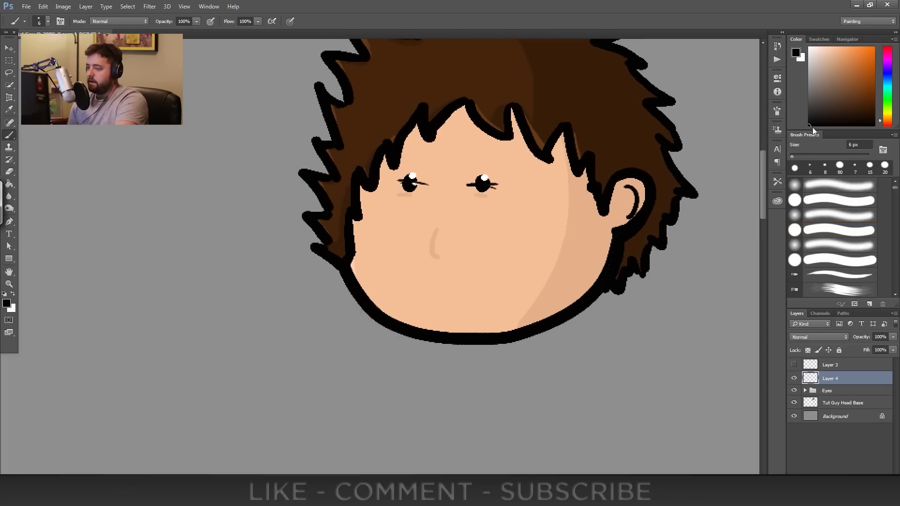
drag(443, 290, 407, 288)
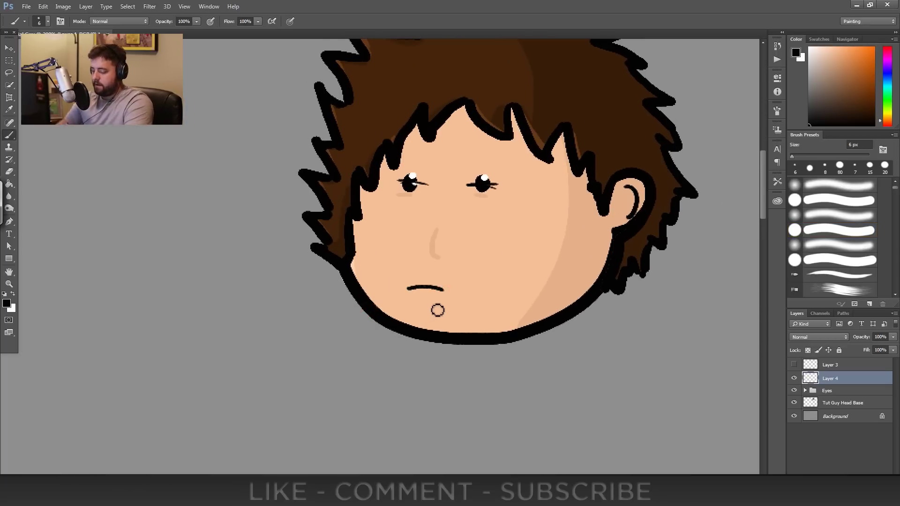
key(ctrl+alt+z)
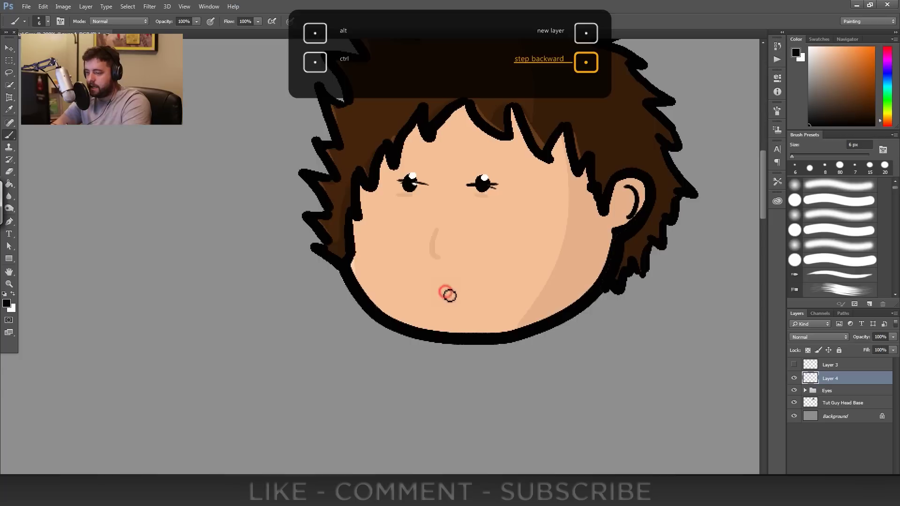
mouse_move(453, 291)
mouse_down()
mouse_move(409, 293)
mouse_move(462, 294)
mouse_up()
key(ctrl+alt+z)
key(ctrl+alt+z)
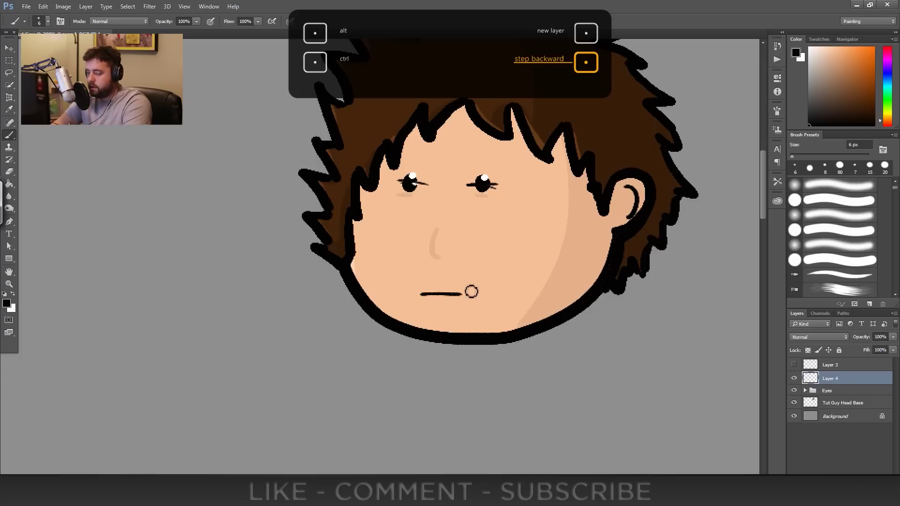
- Hide the Blink layer inside the Eyes group and collapse the group
click(804, 390)
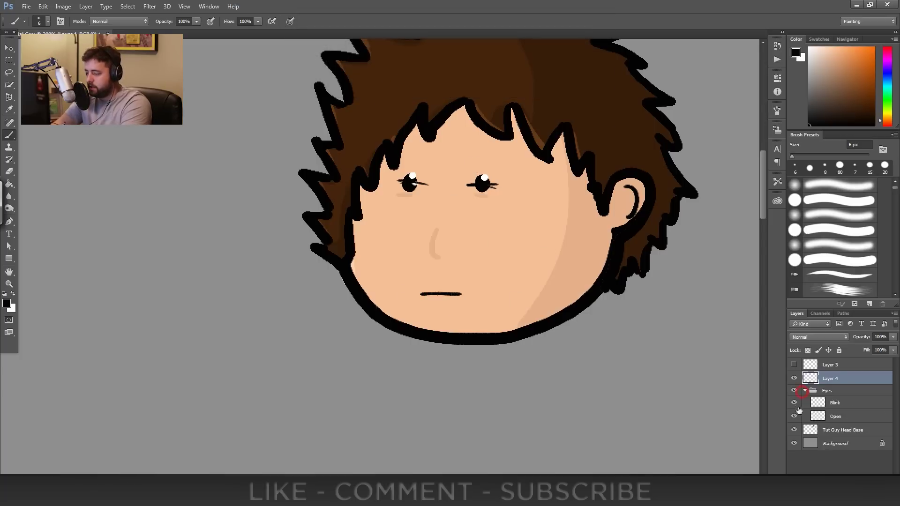
click(794, 402)
click(803, 391)
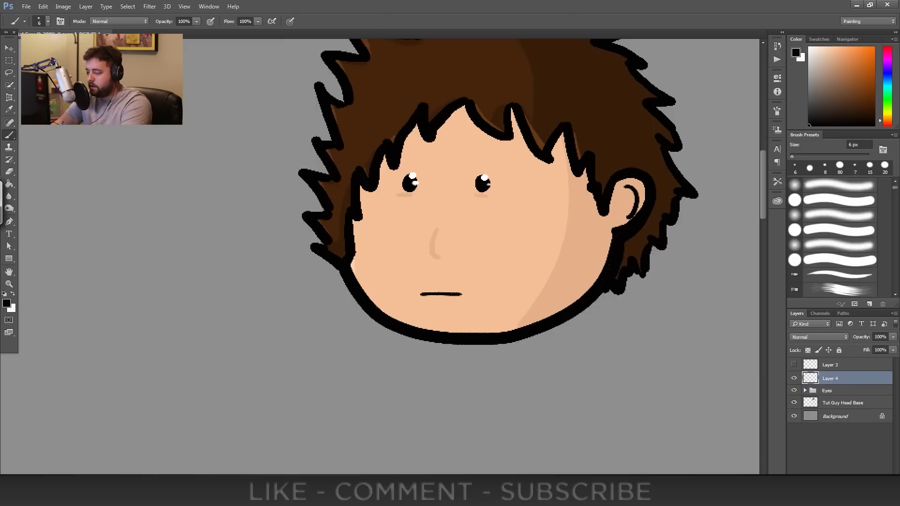
- Add a new layer above the mouth line, fade Layer 4 to 32% opacity, and make Layer 5 active
key(ctrl+shift+alt+n)
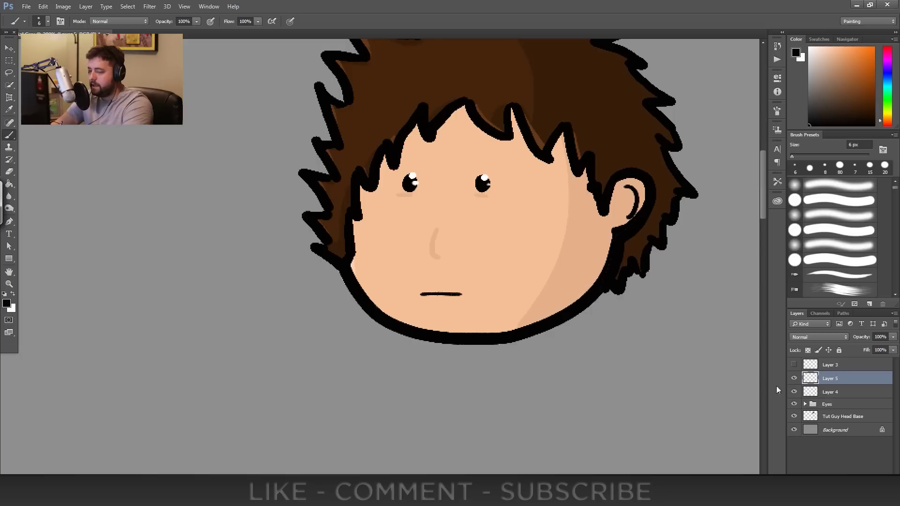
click(838, 395)
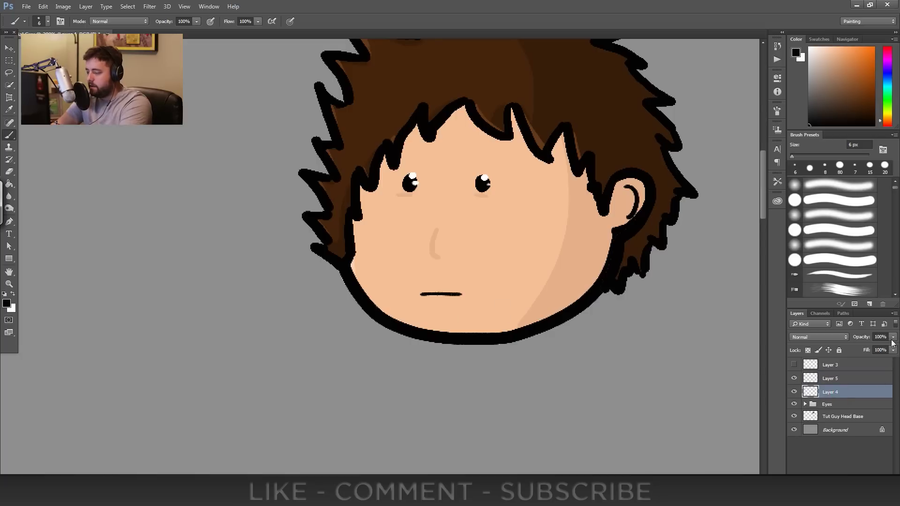
click(893, 338)
click(861, 349)
click(829, 380)
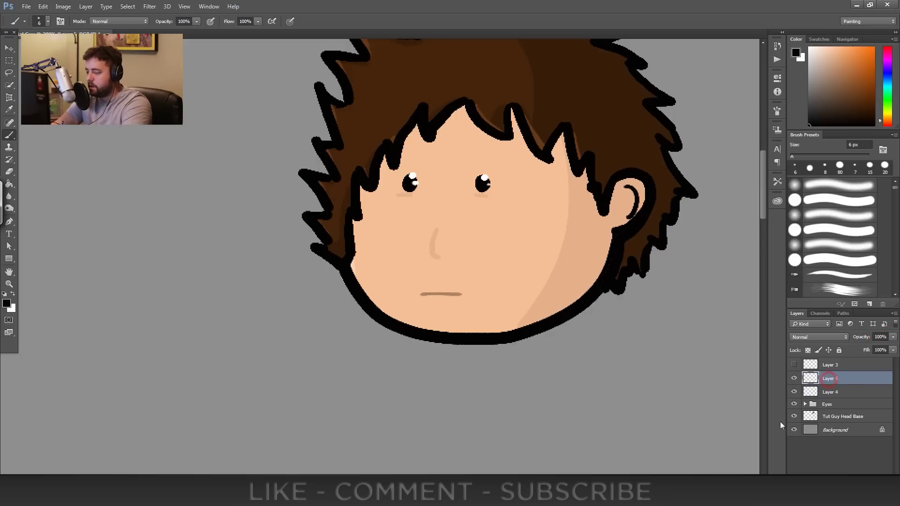
- Try to paint a black open-mouth outline with inner teeth lines over the faded mouth line on Layer 5
mouse_move(423, 289)
mouse_down()
mouse_move(423, 305)
mouse_move(424, 294)
mouse_up()
key(ctrl+alt+z)
mouse_move(443, 288)
mouse_down()
mouse_move(466, 295)
mouse_move(461, 305)
mouse_move(423, 305)
mouse_up()
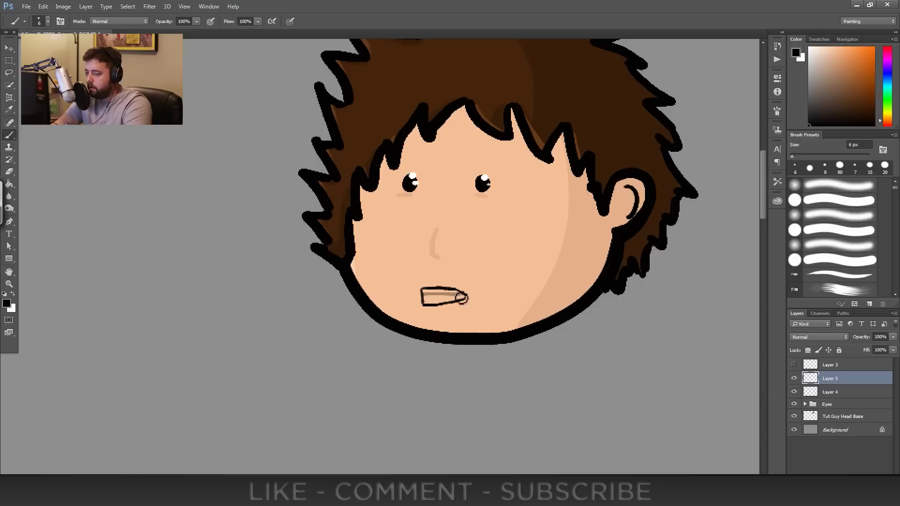
mouse_move(427, 298)
mouse_down()
mouse_move(466, 300)
mouse_move(428, 301)
mouse_up()
key(ctrl+alt+z)
key(ctrl+alt+z)
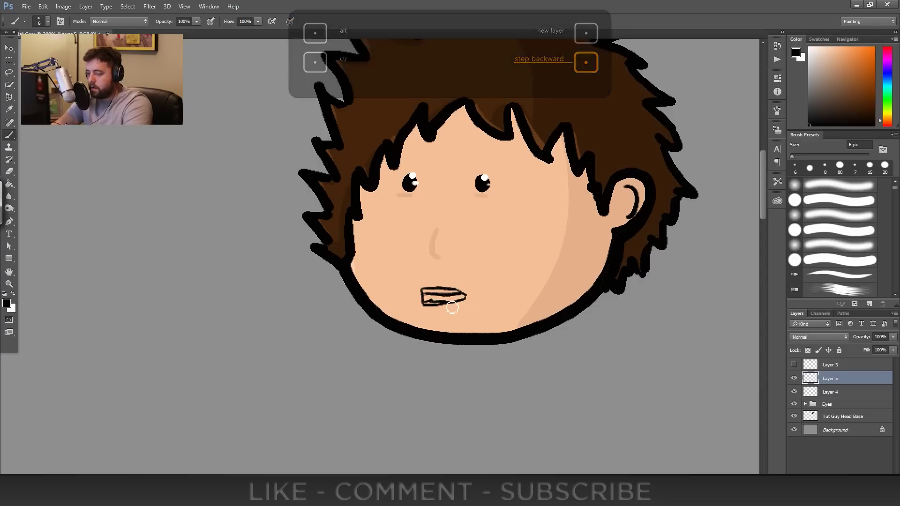
key(ctrl+alt+z)
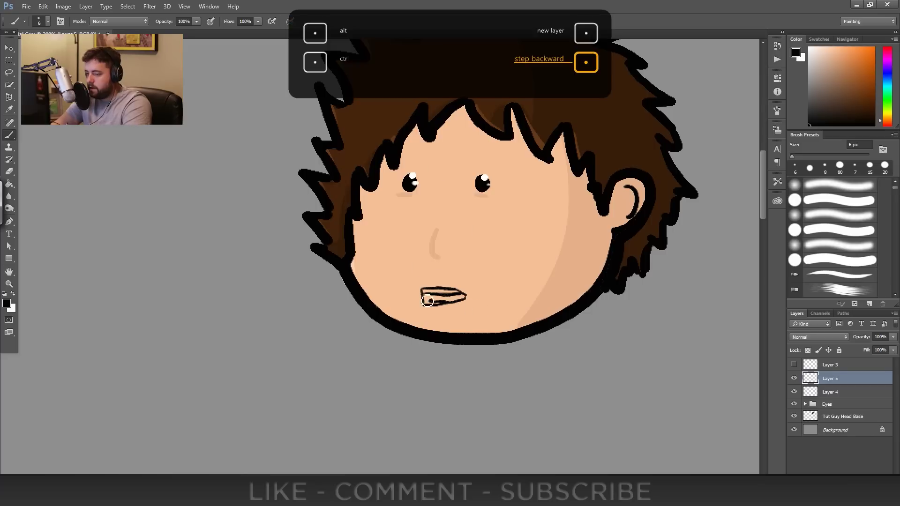
key(ctrl+alt+z)
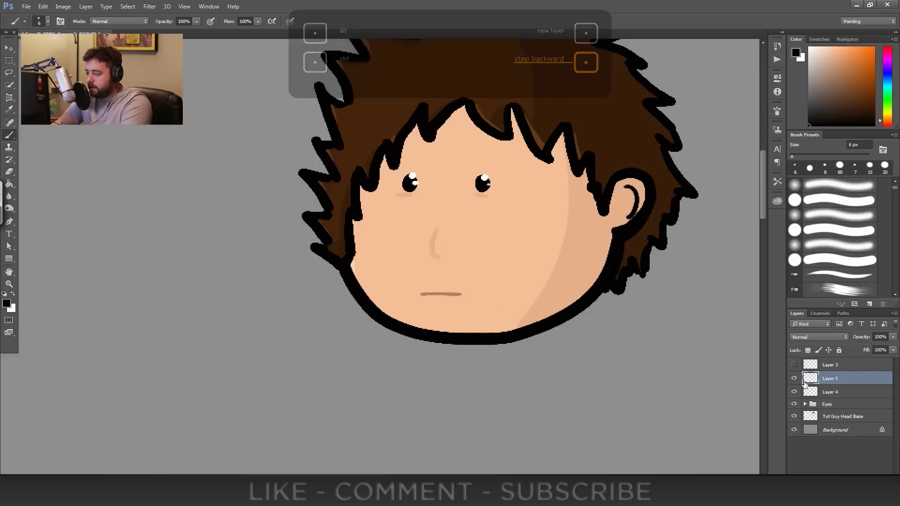
- Scale the mouth line on Layer 4 to about 142% width and 140% height, and restore its opacity to 100%
click(839, 391)
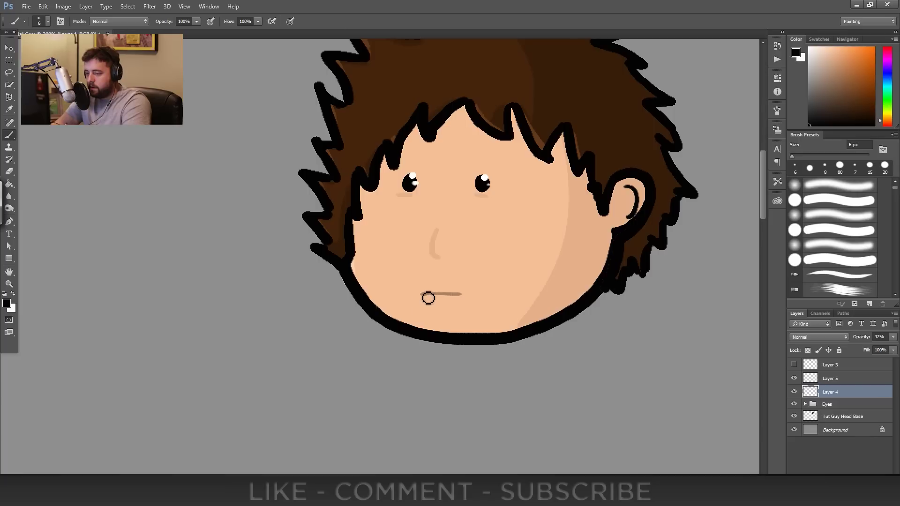
drag(415, 299, 433, 299)
key(ctrl+alt+z)
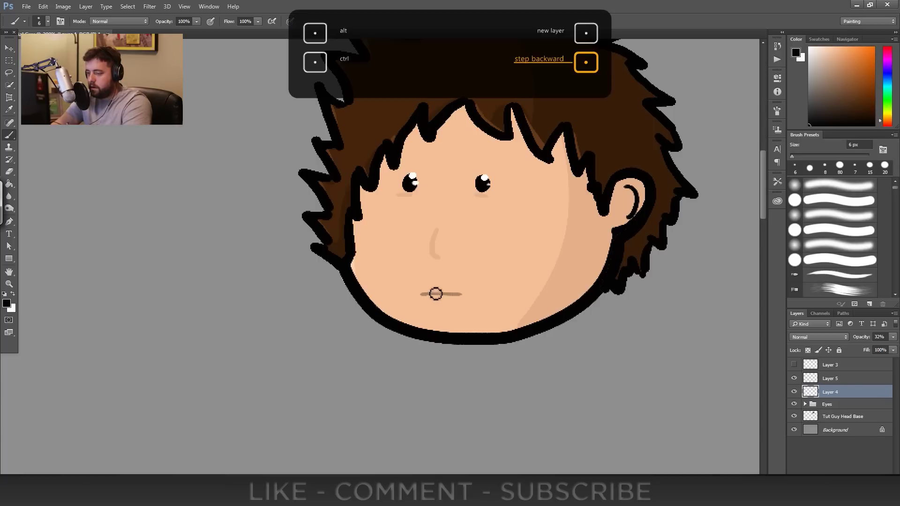
key(ctrl+t)
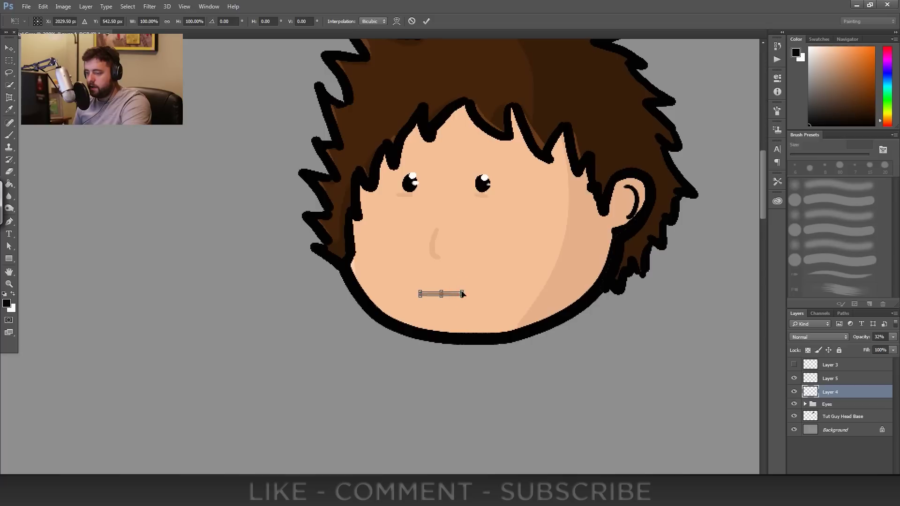
mouse_move(462, 291)
mouse_down()
mouse_move(495, 283)
mouse_move(438, 293)
mouse_move(474, 291)
mouse_move(454, 297)
mouse_up()
click(891, 338)
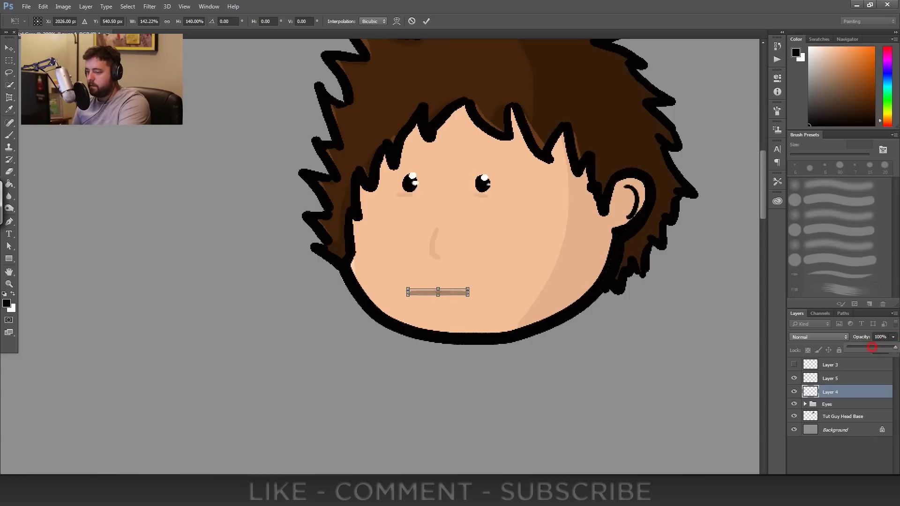
click(872, 348)
click(463, 298)
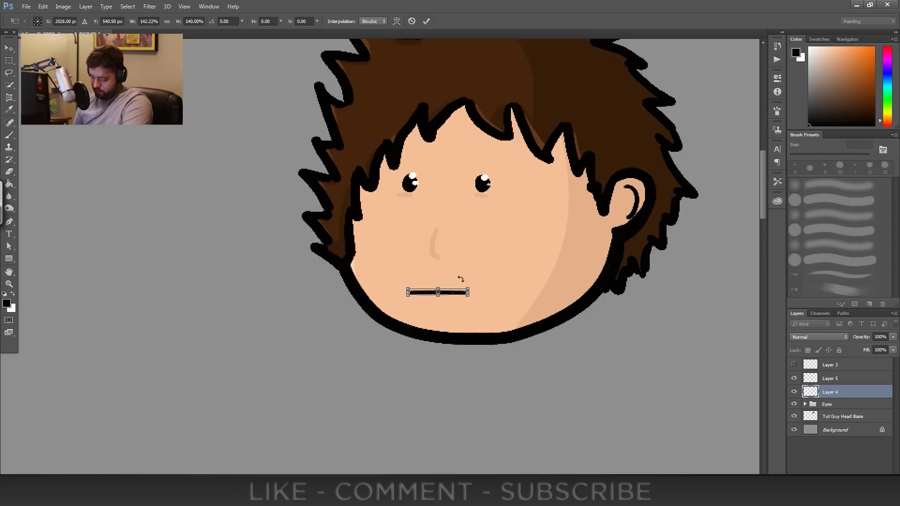
key(Return)
key(b)
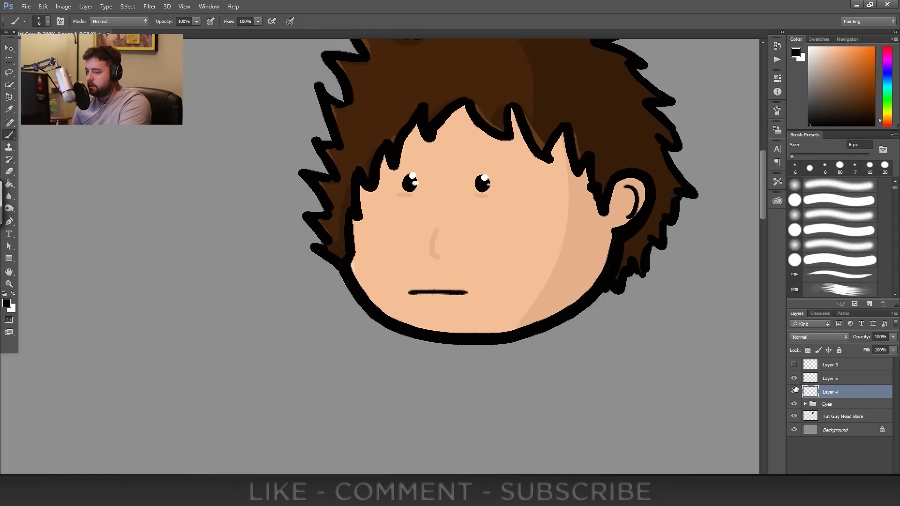
- Lower Layer 4's opacity until the enlarged mouth line is only a faint guide, and make Layer 5 active
click(831, 380)
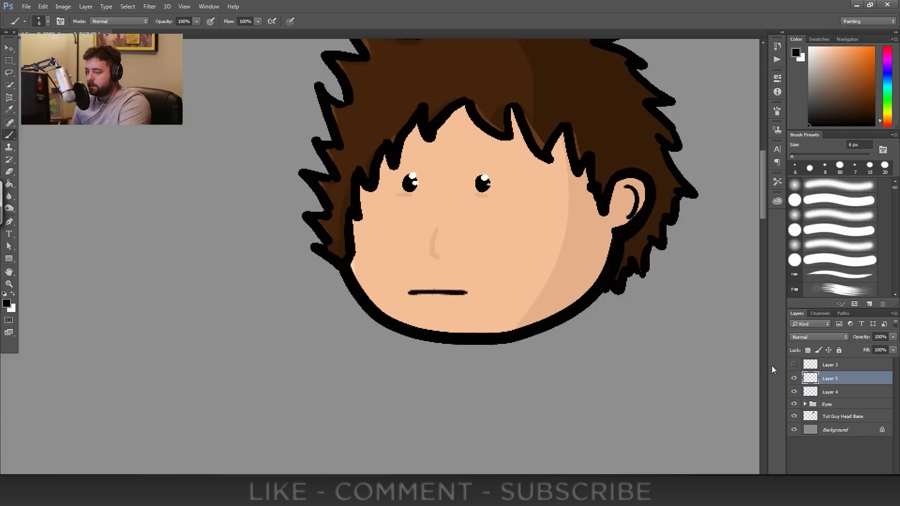
click(843, 396)
click(893, 337)
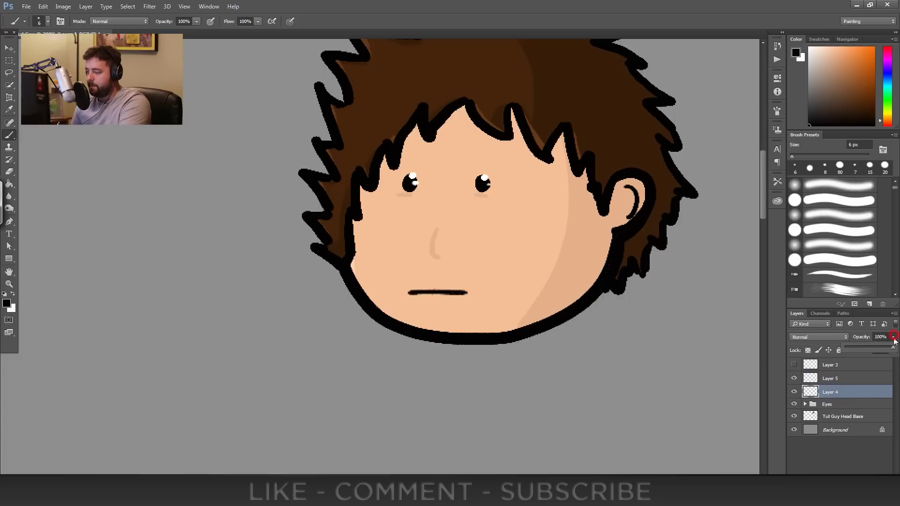
click(834, 380)
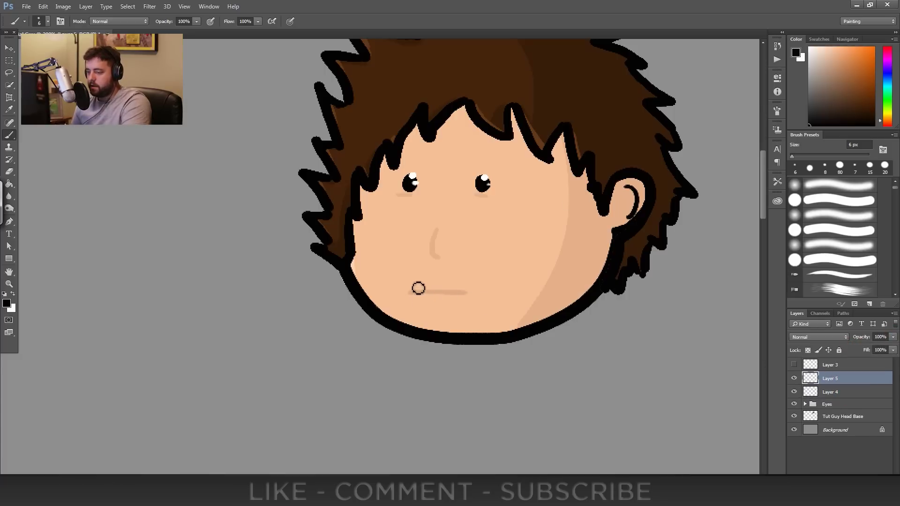
- Paint a black open-mouth outline with upper and lower teeth lines and a tongue stroke over the faint guide on Layer 5
mouse_move(415, 302)
mouse_down()
mouse_move(415, 287)
mouse_move(412, 304)
mouse_up()
key(ctrl+alt+z)
key(ctrl+alt+z)
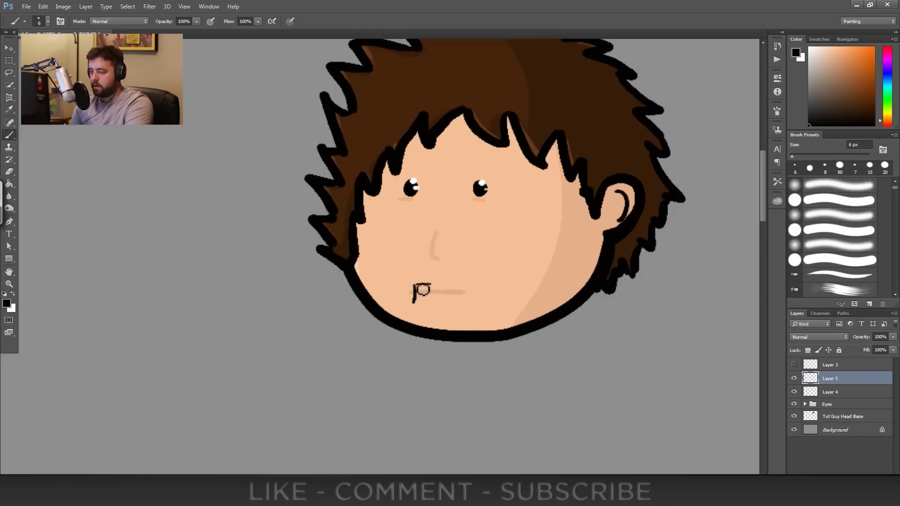
mouse_move(450, 286)
mouse_down()
mouse_move(470, 301)
mouse_move(417, 308)
mouse_move(467, 306)
mouse_move(422, 295)
mouse_move(463, 295)
mouse_up()
key(ctrl+alt+z)
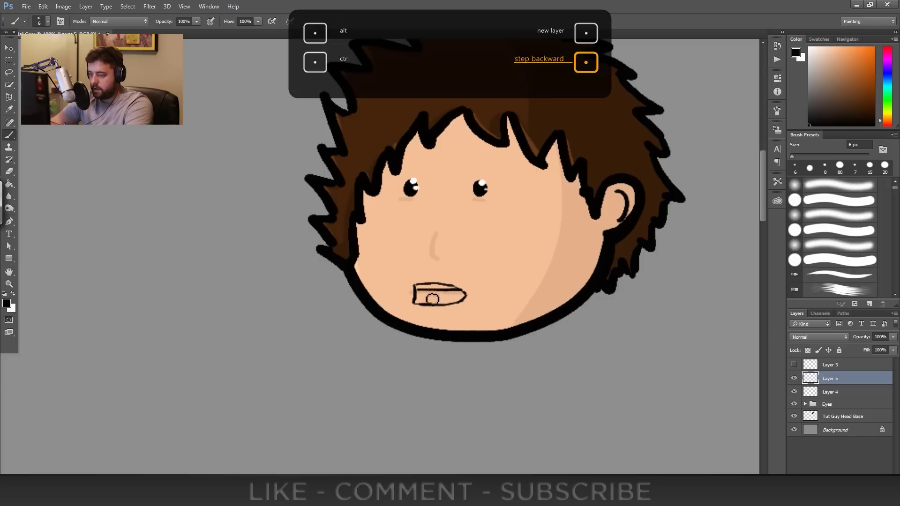
mouse_move(426, 298)
mouse_down()
mouse_move(462, 301)
mouse_move(431, 305)
mouse_move(467, 303)
mouse_move(426, 296)
mouse_up()
key(ctrl+alt+z)
key(ctrl+alt+z)
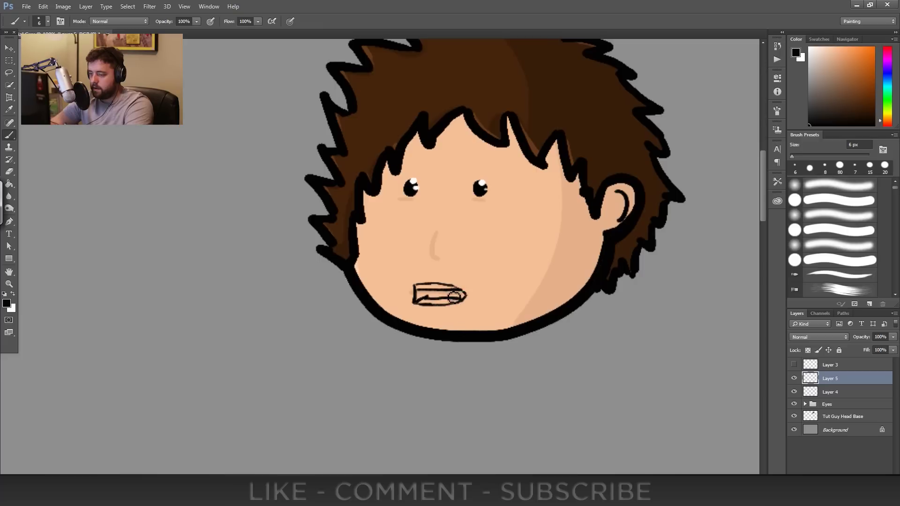
mouse_move(447, 292)
mouse_down()
mouse_move(438, 297)
mouse_move(461, 291)
mouse_up()
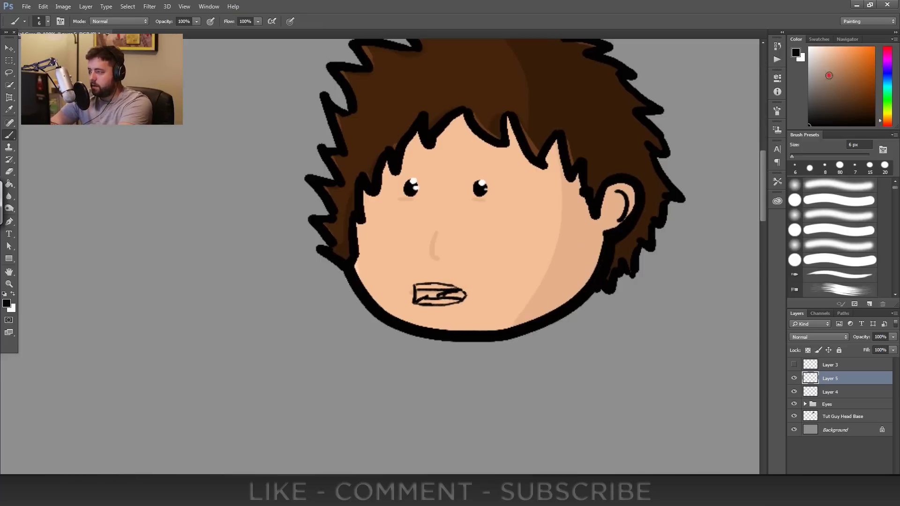
- Fill the upper and lower teeth areas of the open mouth with white
drag(829, 75, 809, 46)
key(g)
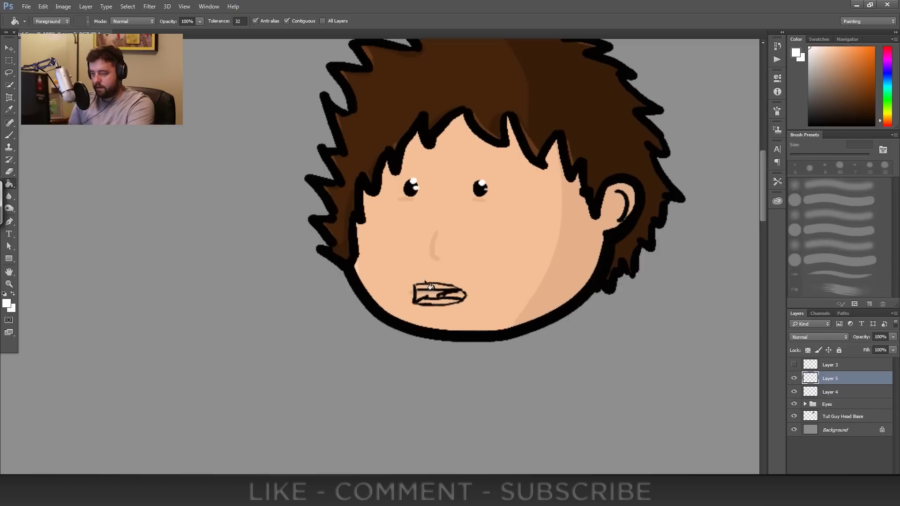
click(431, 287)
click(439, 304)
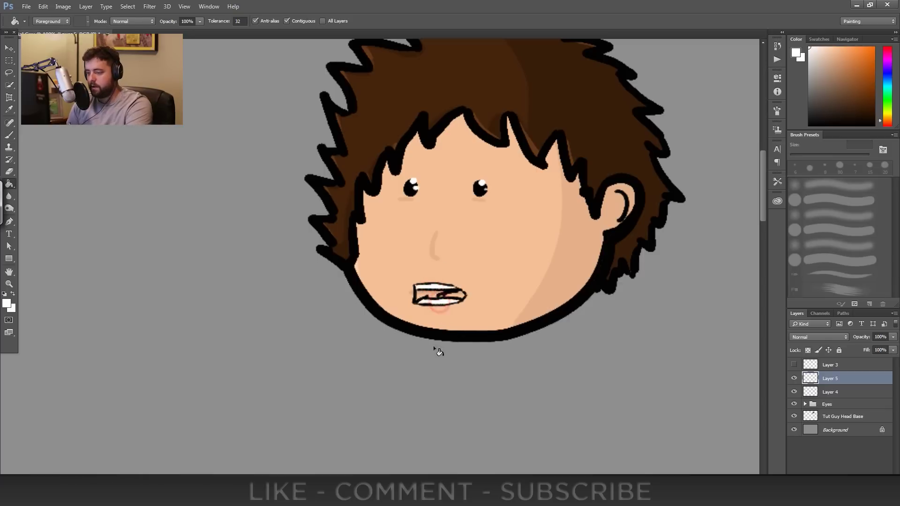
- Show Layer 3 and paint a white dot on it in the empty grey area left of the head
click(834, 371)
click(793, 364)
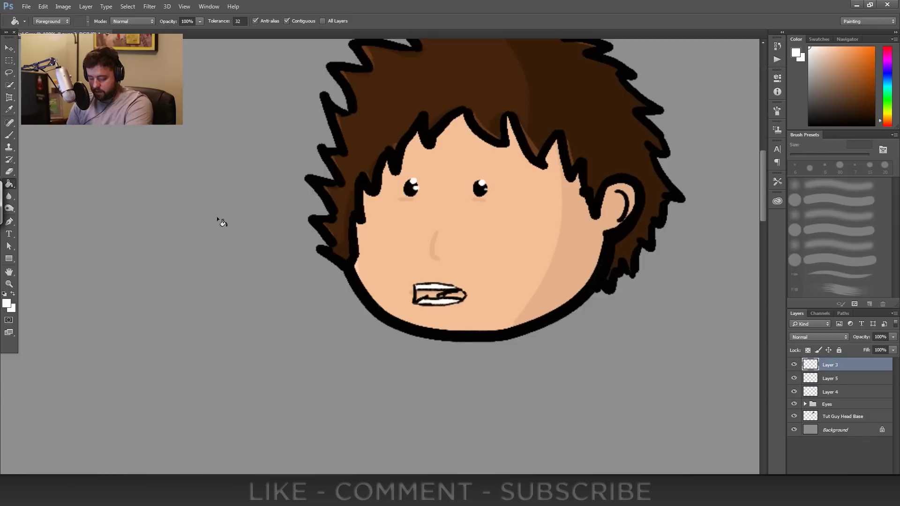
key(b)
click(192, 243)
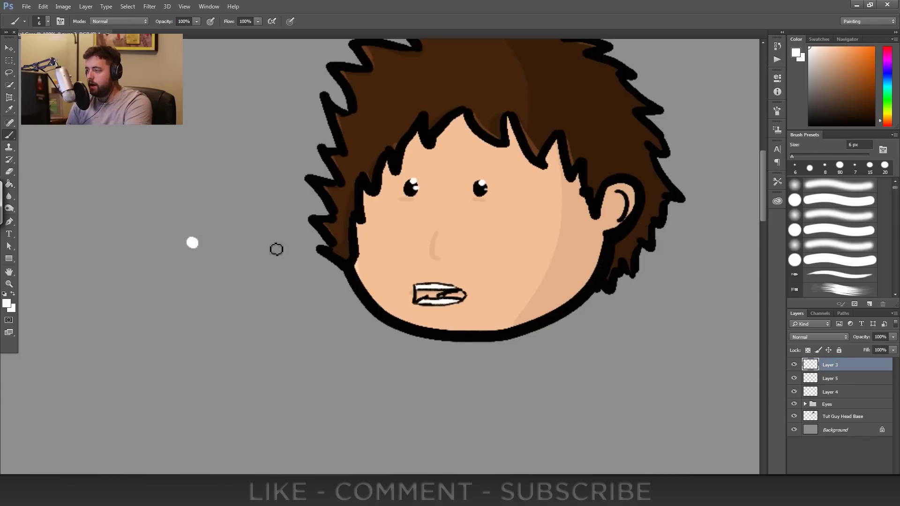
- Fill the dark interior of the open mouth with dark red on Layer 5
click(887, 126)
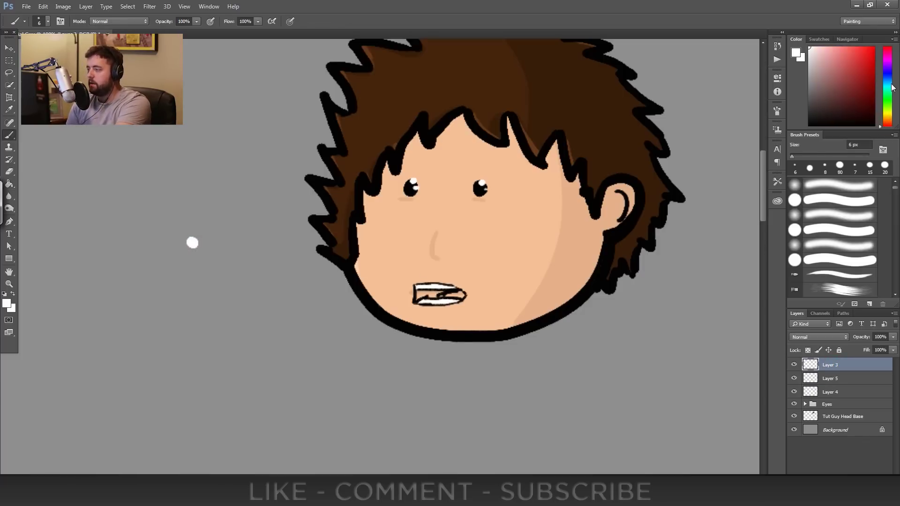
drag(853, 77, 863, 99)
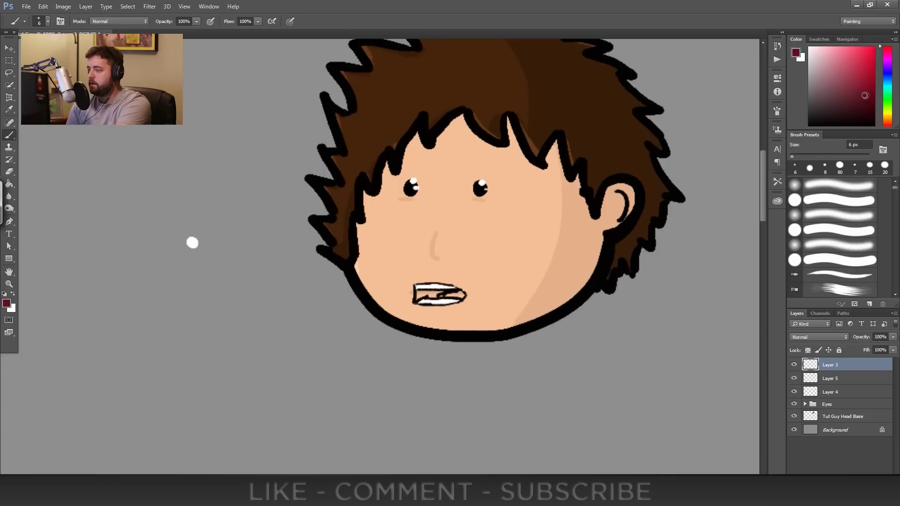
key(g)
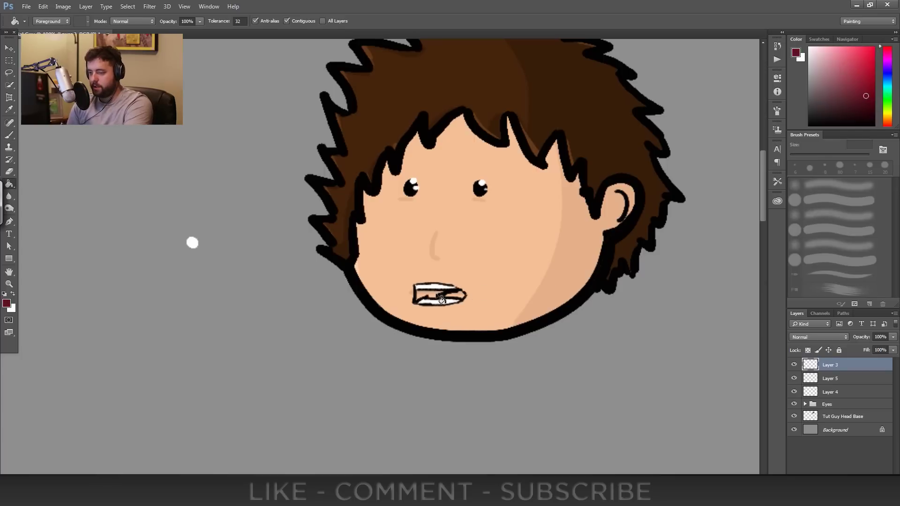
click(431, 295)
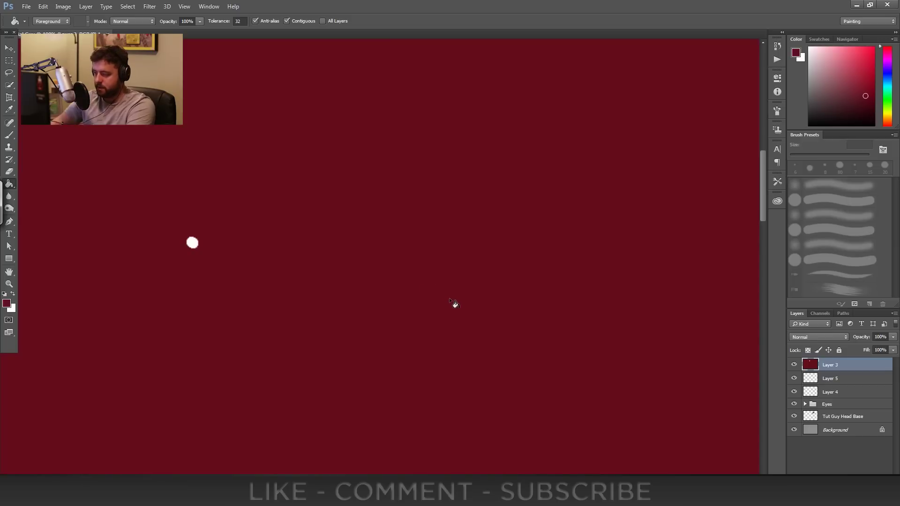
key(ctrl+alt+z)
click(831, 380)
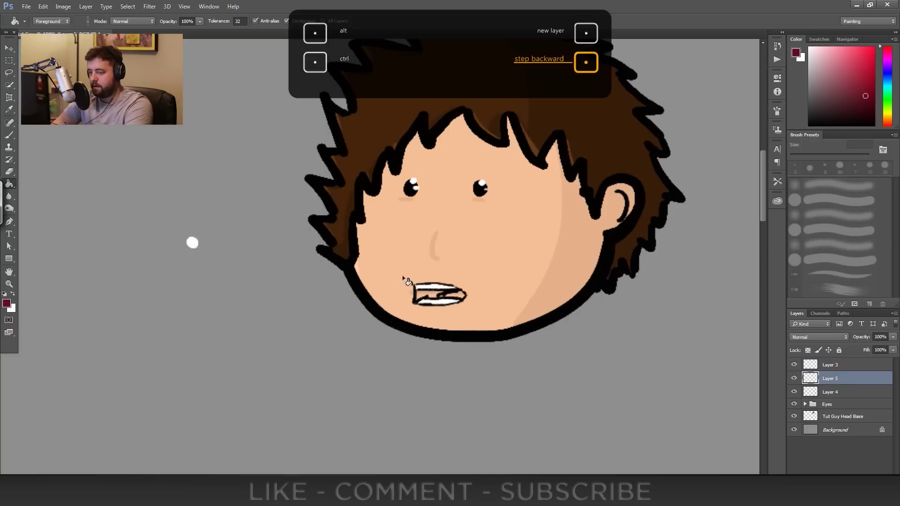
click(432, 302)
- Paint dark red and pink swatch dots on Layer 3 below the white dot in the grey area
key(b)
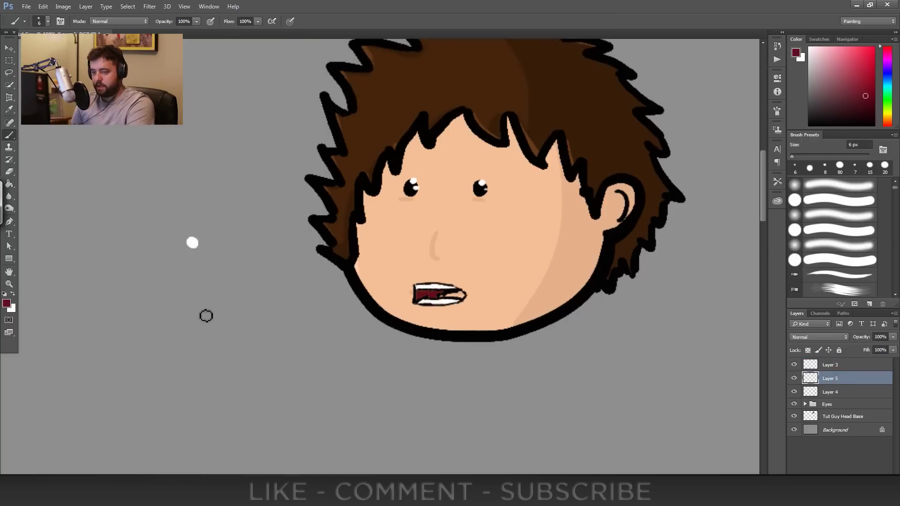
click(830, 365)
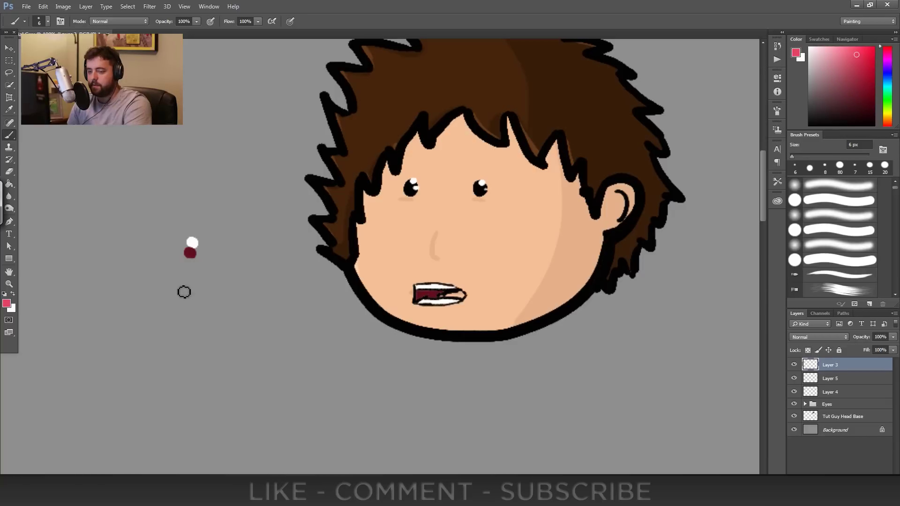
drag(186, 267, 187, 265)
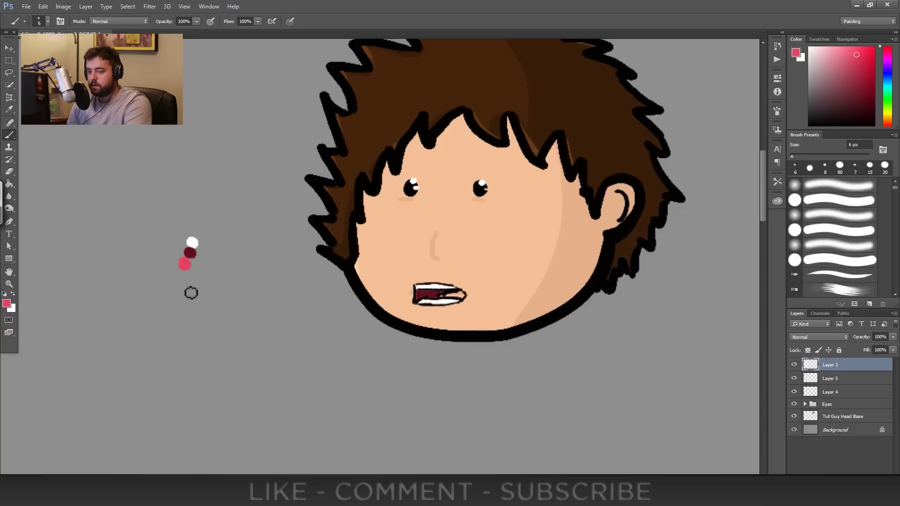
- Fill the open mouth's tongue area with the pink colour on Layer 5
click(841, 380)
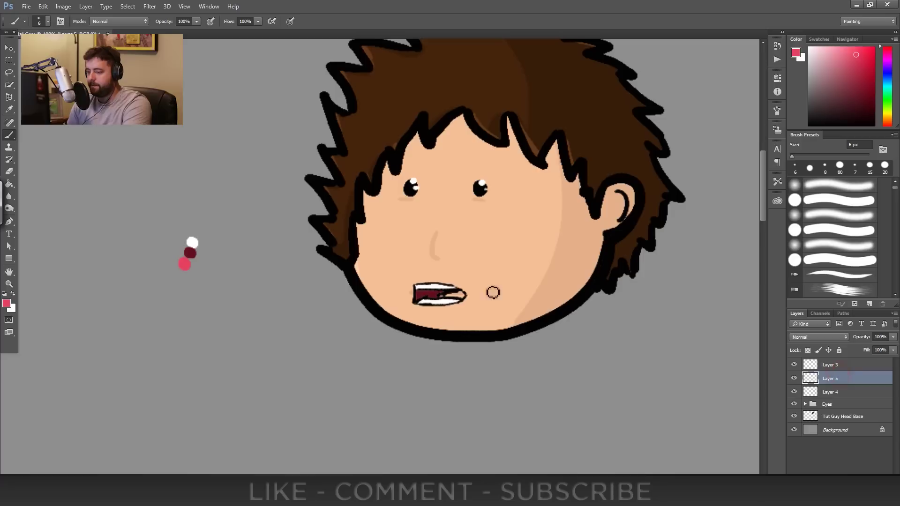
key(g)
click(456, 301)
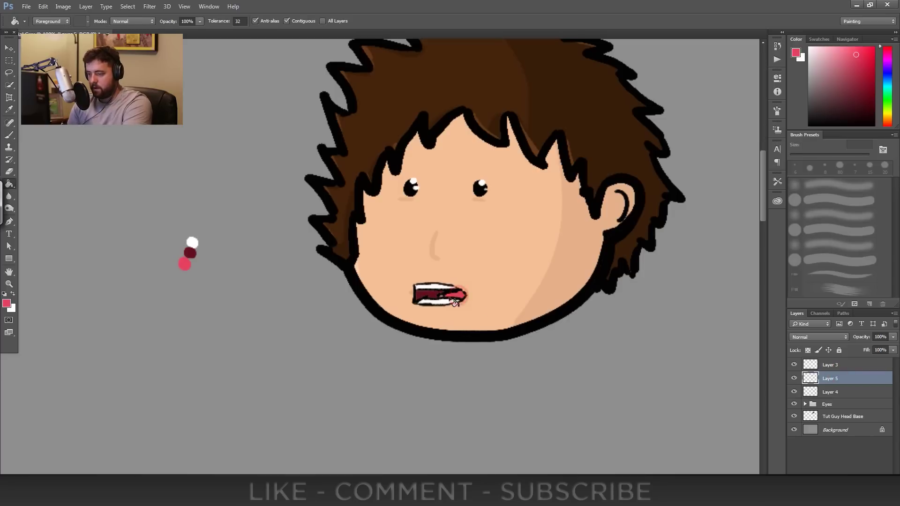
- Sample the nose's shading colour and paint short shadow strokes at the mouth's pointed corner and above its flat corner on Layer 5
key(ctrl+plus)
key(ctrl+plus)
key(ctrl+plus)
key(ctrl+plus)
key(ctrl+plus)
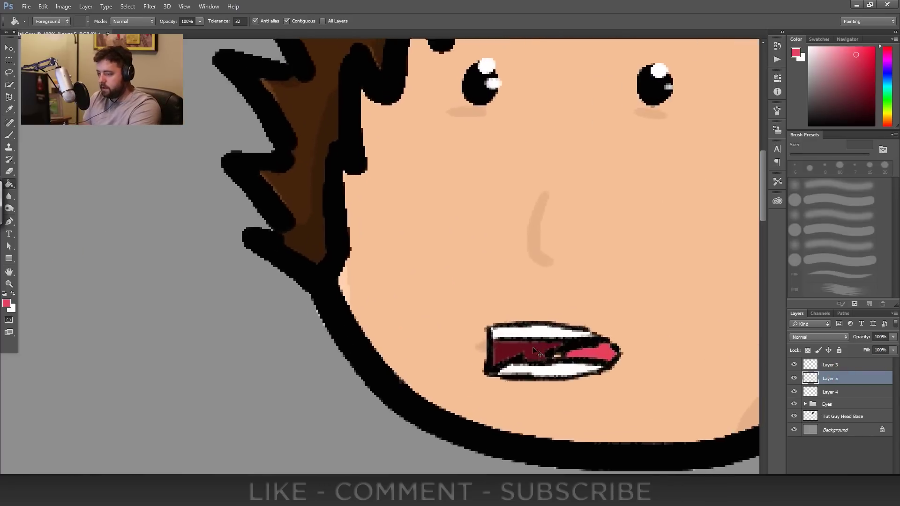
drag(600, 365, 466, 300)
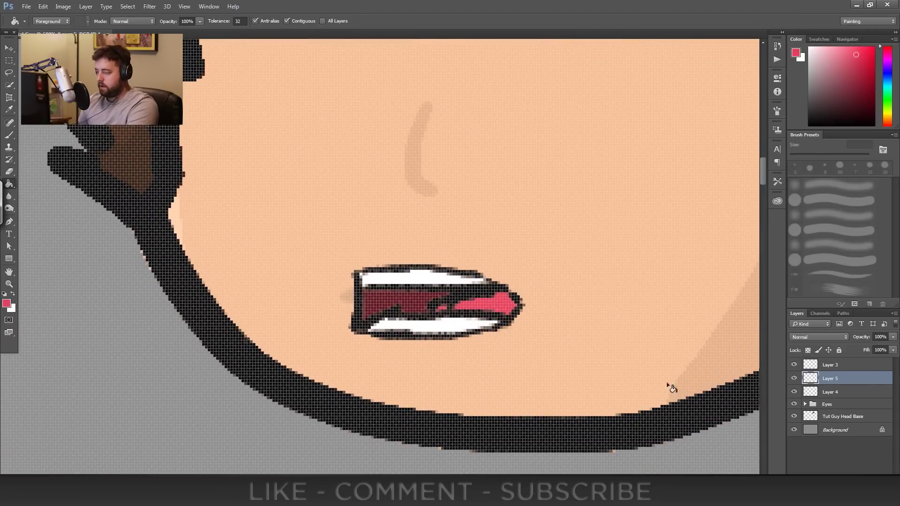
key(b)
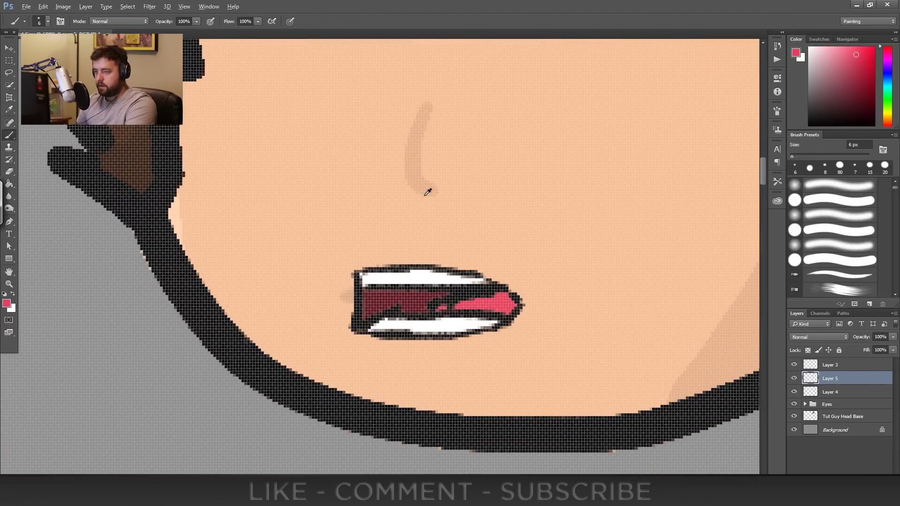
alt+click(414, 174)
drag(535, 289, 535, 318)
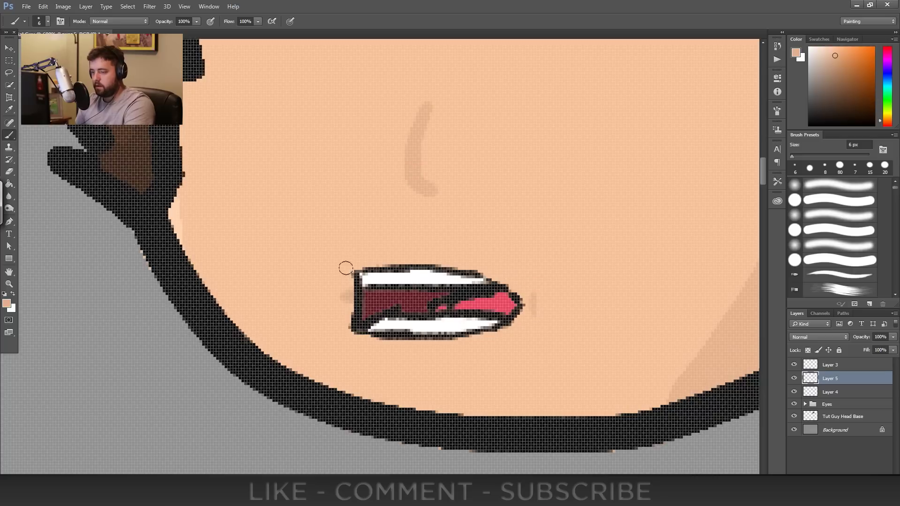
drag(356, 251, 339, 259)
- Set up a new active layer above Layer 5 for another mouth, with Layer 5 dimmed to 18% opacity as a guide and Layer 4 hidden
key(ctrl+minus)
key(ctrl+minus)
key(ctrl+minus)
key(ctrl+minus)
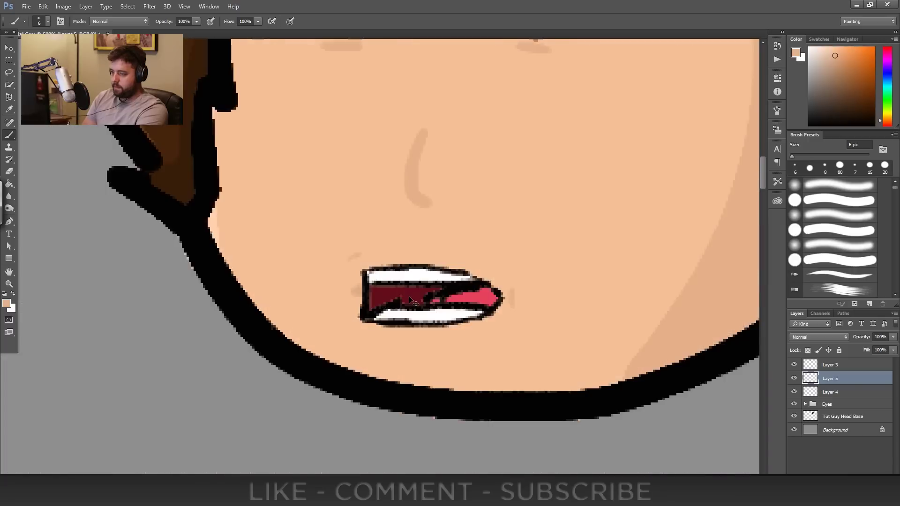
mouse_move(436, 219)
mouse_down()
mouse_move(431, 282)
mouse_move(409, 256)
mouse_up()
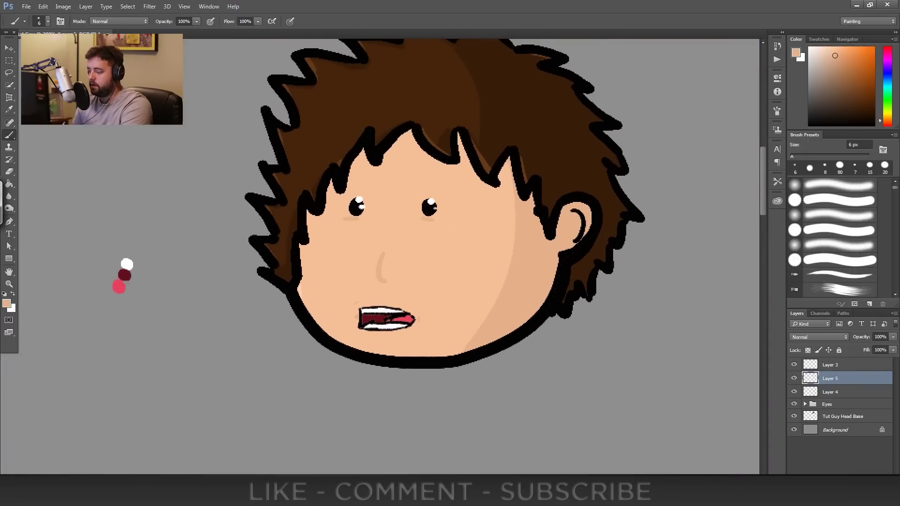
click(870, 482)
click(839, 391)
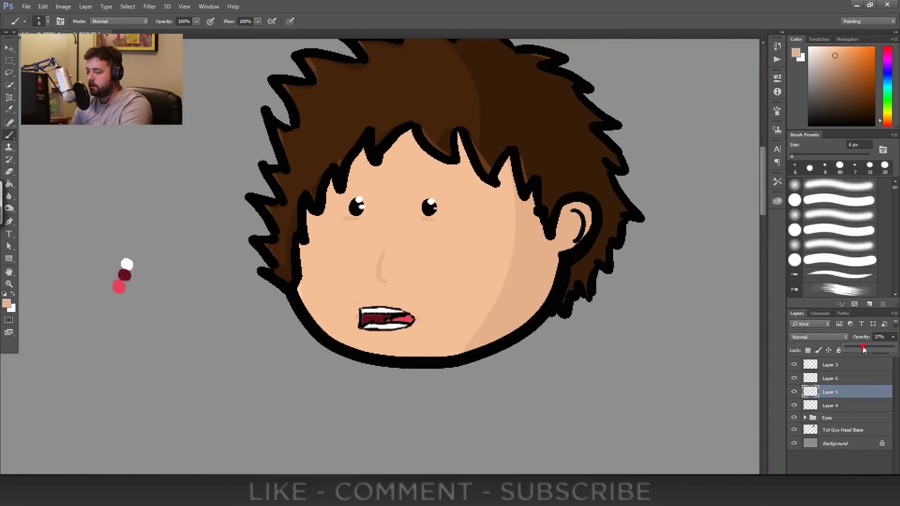
drag(863, 349, 853, 348)
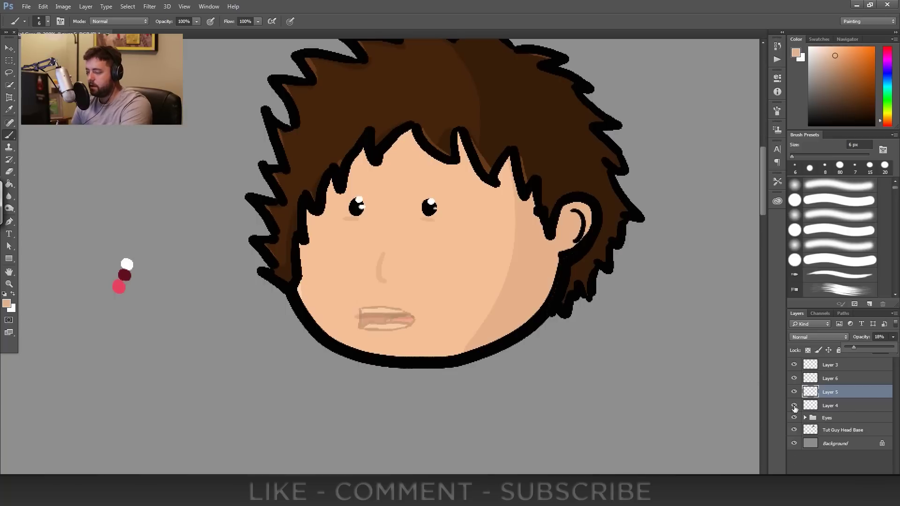
click(794, 406)
click(830, 378)
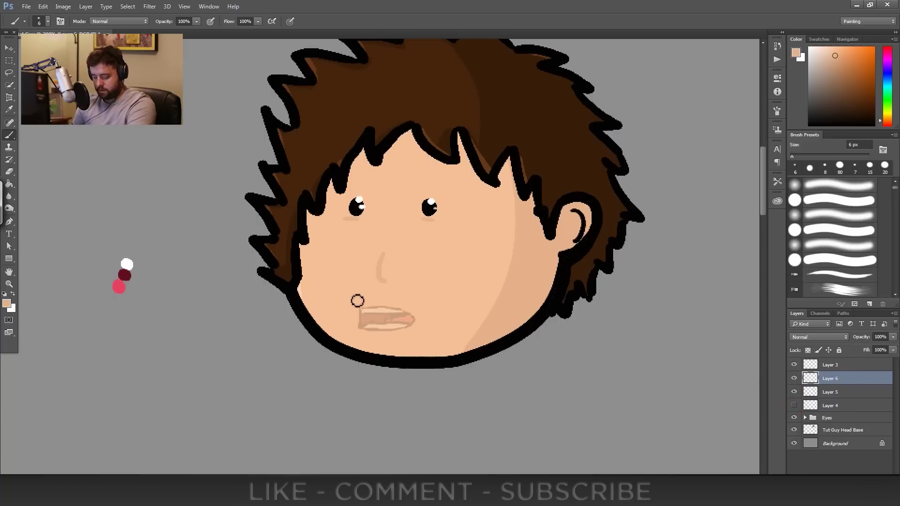
- Paint a taller black open-mouth outline with upper and lower teeth lines and a tongue stroke over the faint guide on Layer 6
click(834, 87)
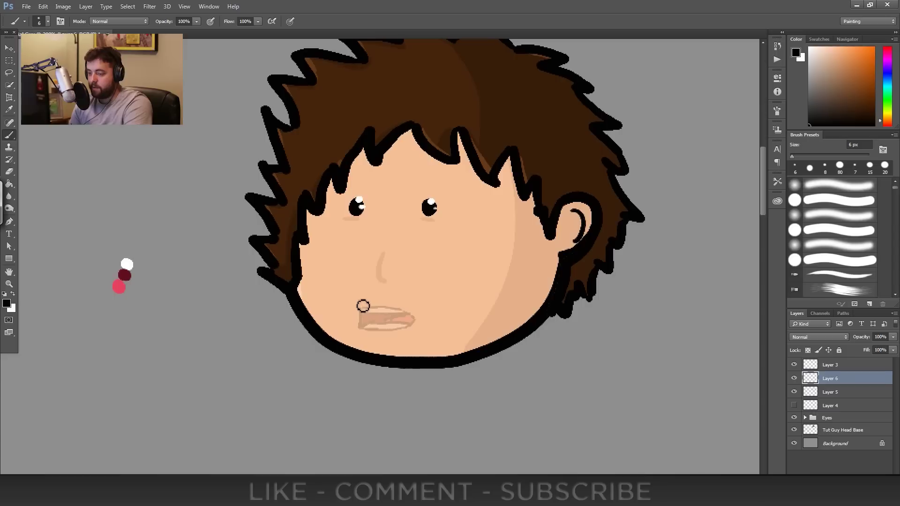
mouse_move(359, 303)
mouse_down()
mouse_move(363, 335)
mouse_move(373, 309)
mouse_move(403, 311)
mouse_move(426, 326)
mouse_move(391, 342)
mouse_move(360, 335)
mouse_up()
key(ctrl+alt+z)
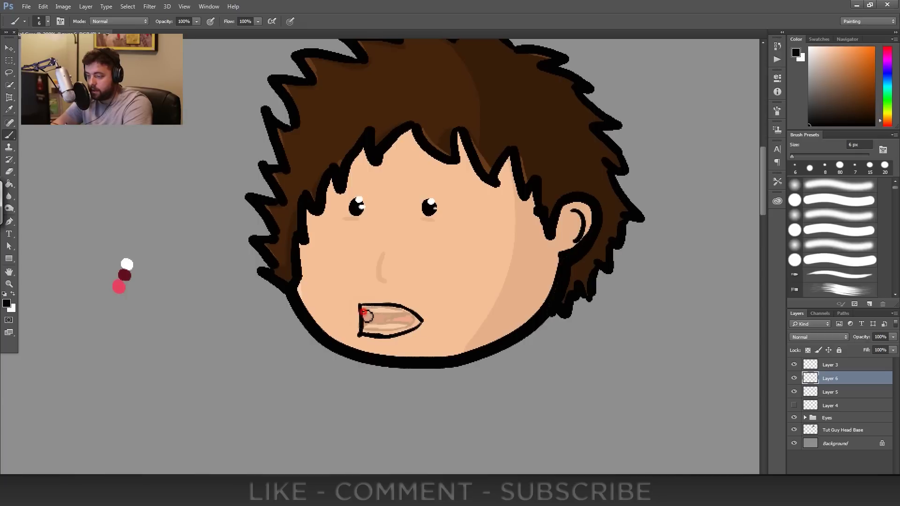
mouse_move(363, 311)
mouse_down()
mouse_move(414, 318)
mouse_move(380, 328)
mouse_move(414, 332)
mouse_move(375, 327)
mouse_move(364, 336)
mouse_move(400, 335)
mouse_move(397, 323)
mouse_move(412, 319)
mouse_move(389, 324)
mouse_up()
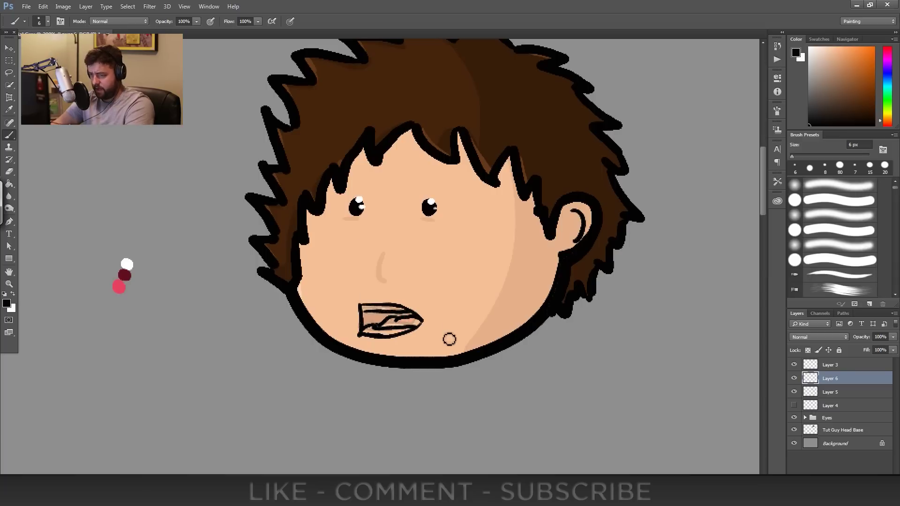
drag(429, 317, 429, 324)
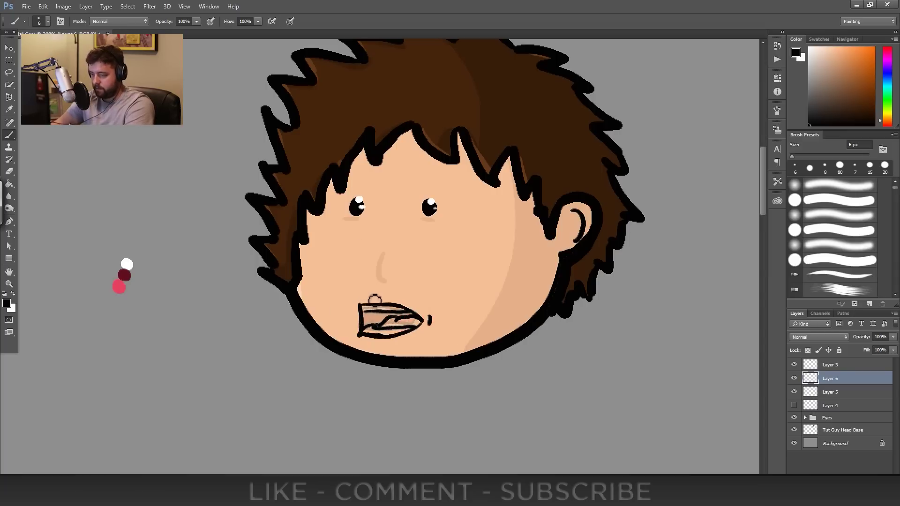
key(ctrl+alt+z)
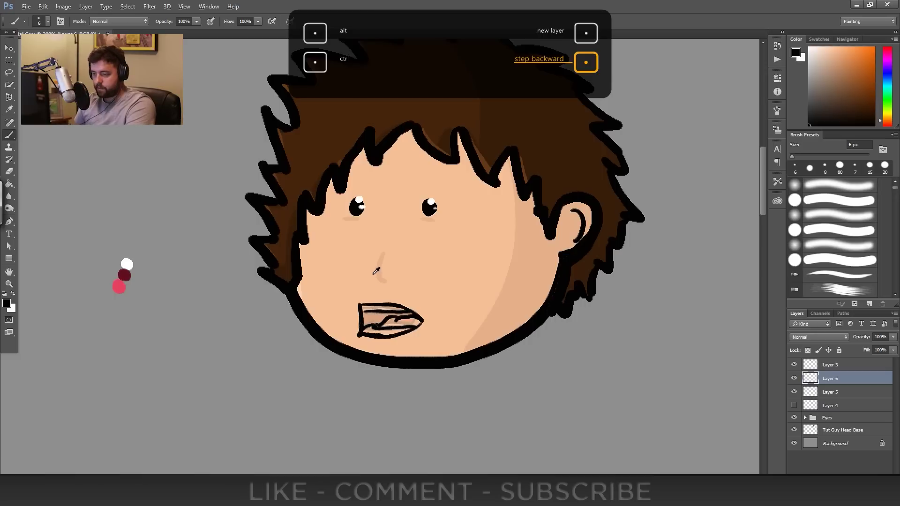
- Paint skin-shadow strokes above and beside the taller mouth, and a stroke below it in the lightest skin swatch colour, on Layer 6
alt+click(366, 269)
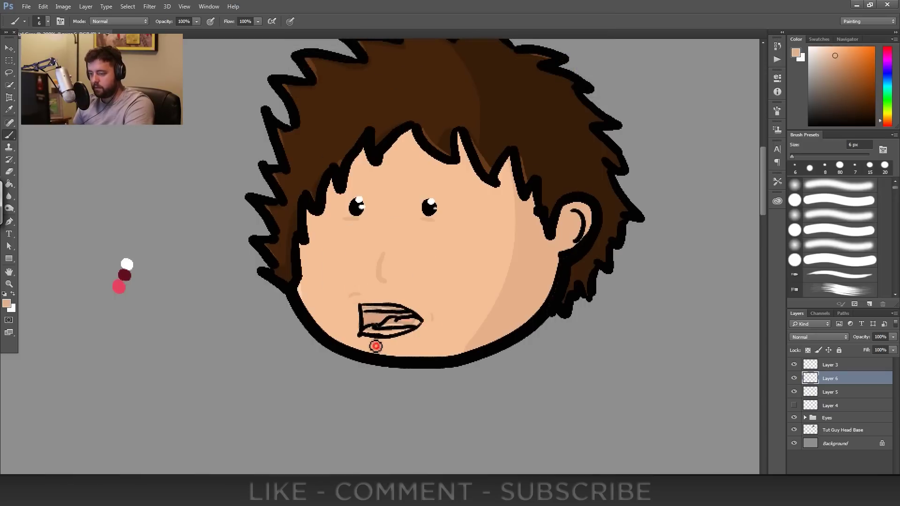
key(ctrl+alt+z)
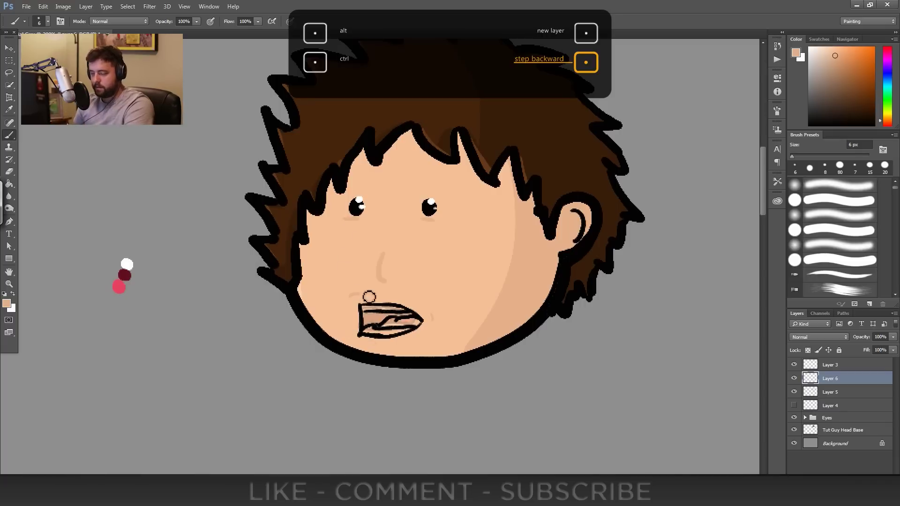
mouse_move(261, 231)
mouse_down()
mouse_move(414, 325)
mouse_move(489, 346)
mouse_move(616, 306)
mouse_up()
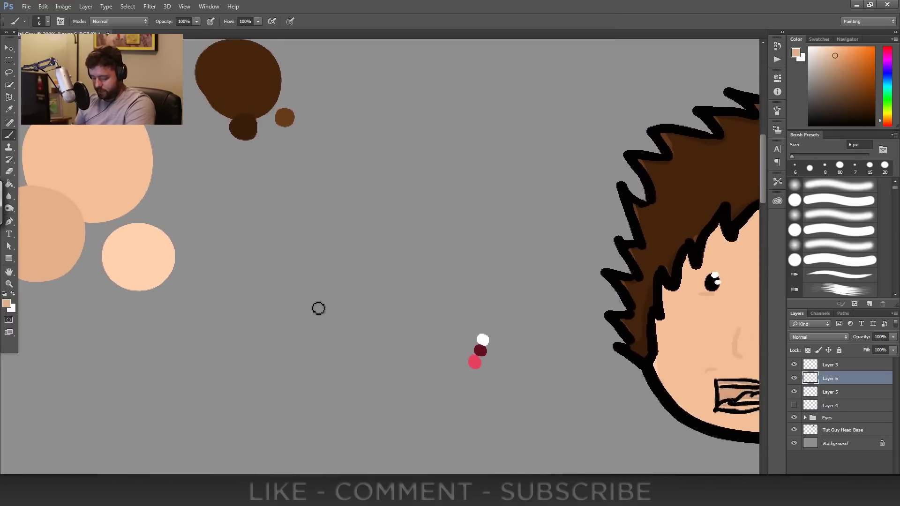
alt+click(150, 260)
drag(474, 318, 243, 279)
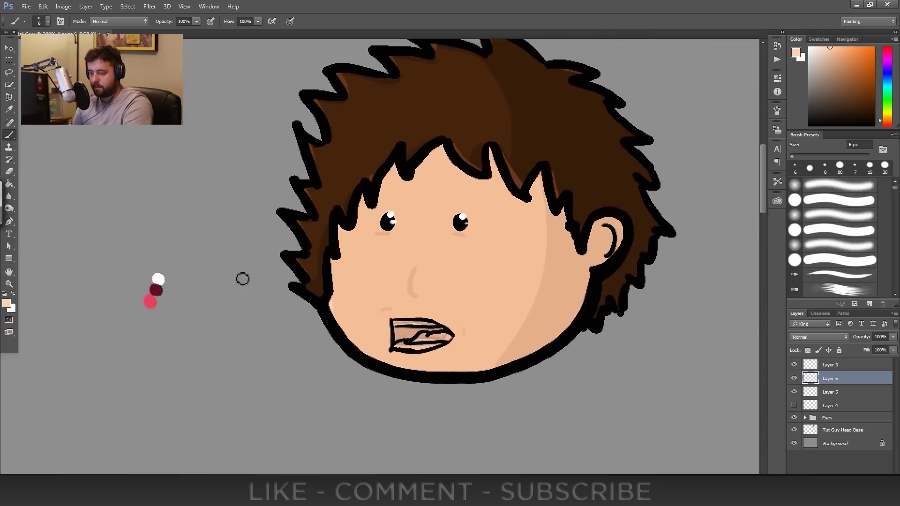
drag(403, 362, 412, 360)
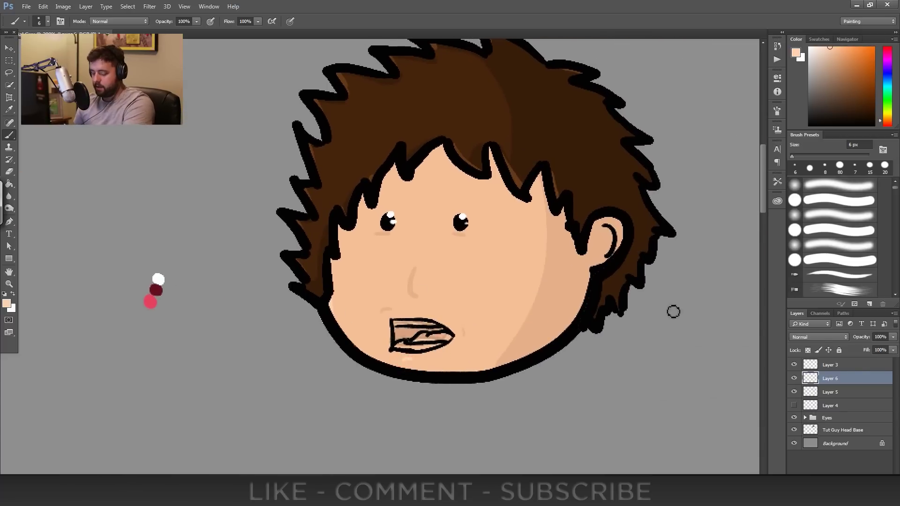
- Fill the taller mouth's upper and lower teeth with the white sampled from the swatch dots
key(g)
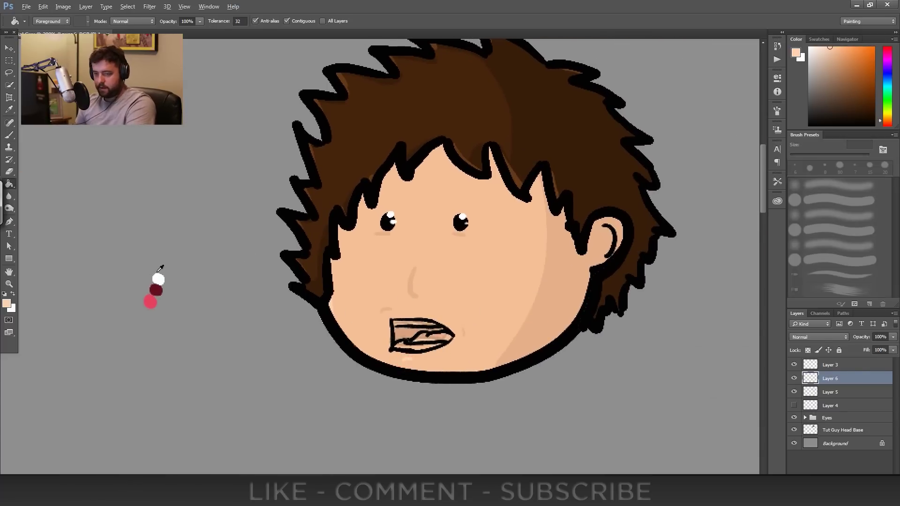
alt+click(157, 278)
click(419, 328)
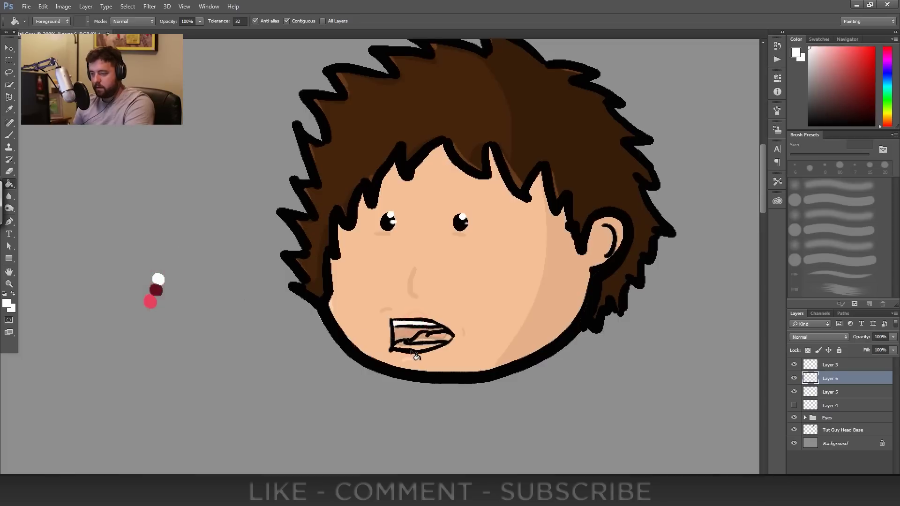
click(415, 347)
- Fill the taller mouth's interior with the dark red swatch colour and its tongue with the pink one
alt+click(157, 290)
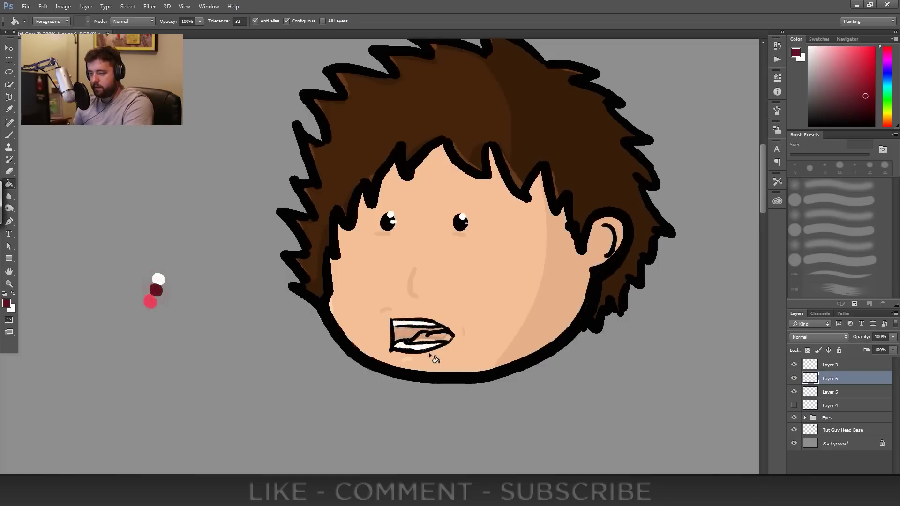
click(415, 339)
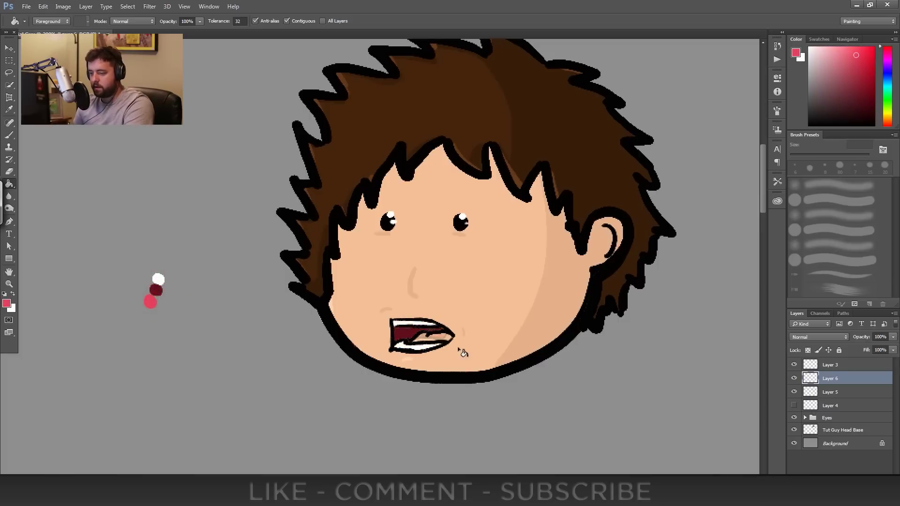
click(440, 337)
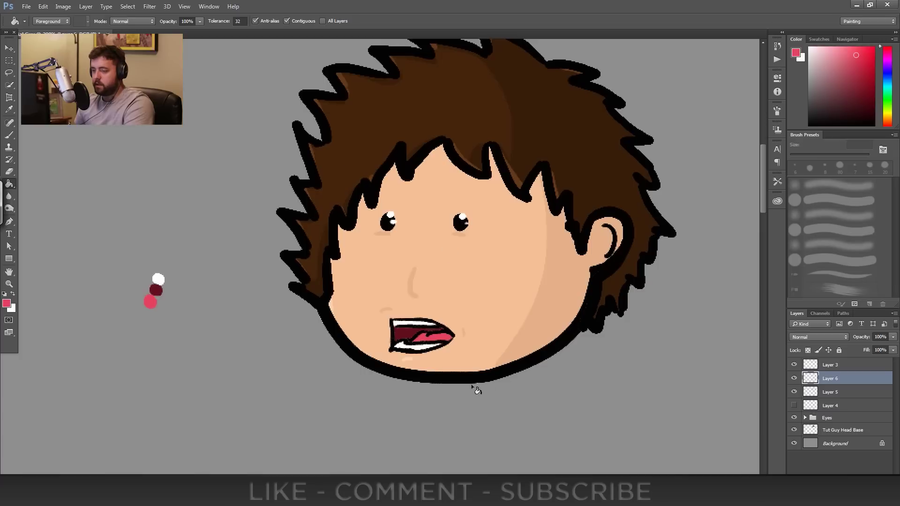
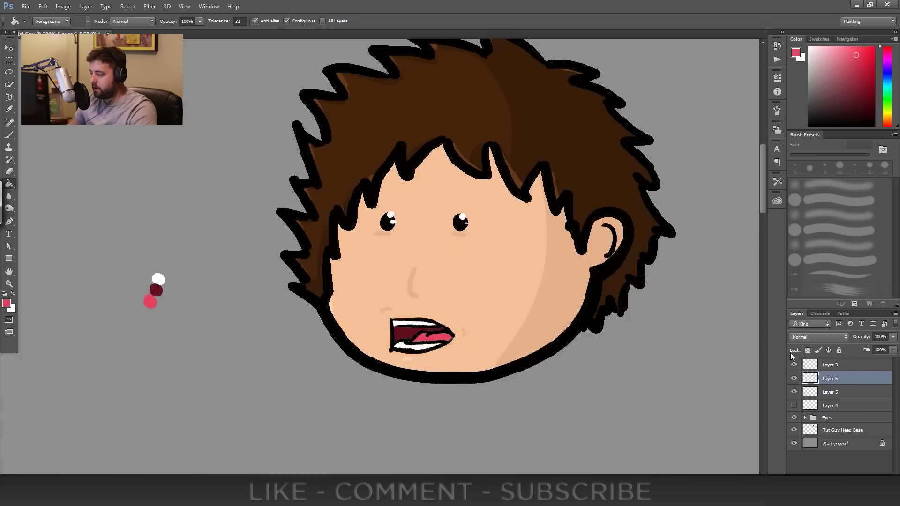
- Rename Layer 6 to Aah, Layer 5 to A and Layer 4 to Rest
key(space)
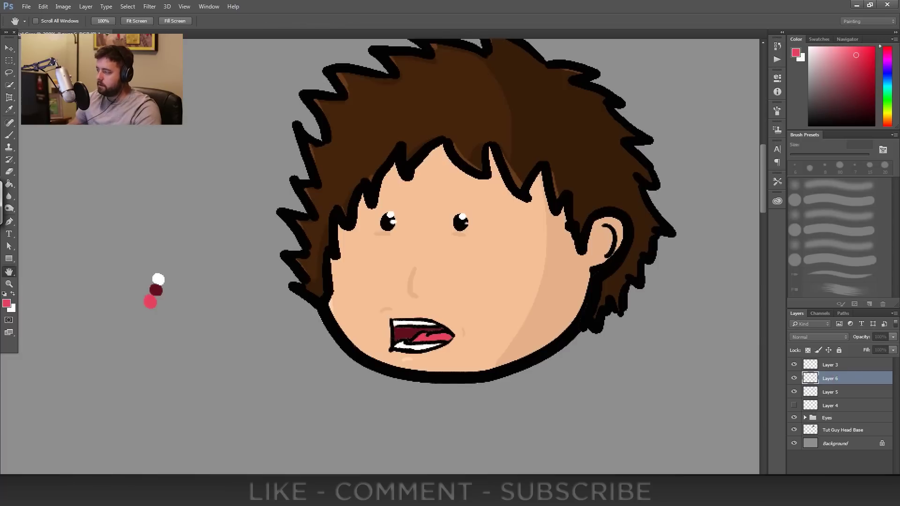
double_click(830, 378)
text(Aah)
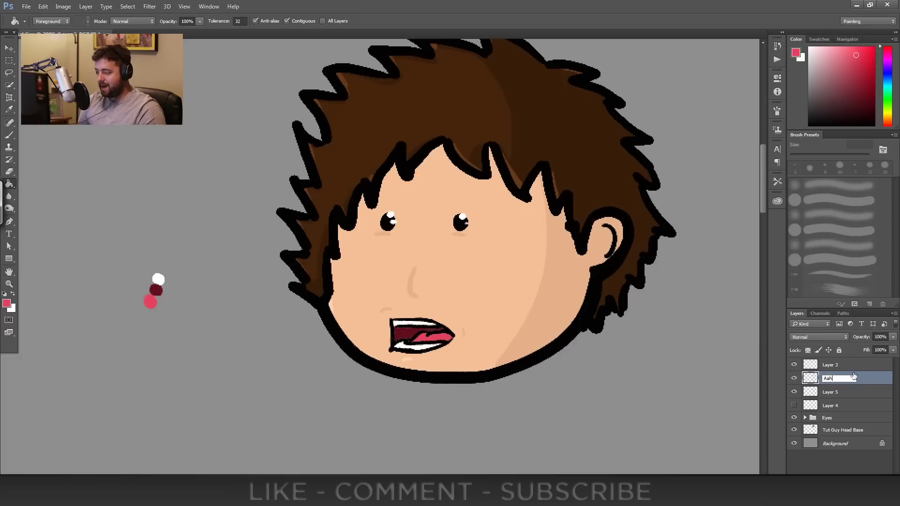
double_click(832, 393)
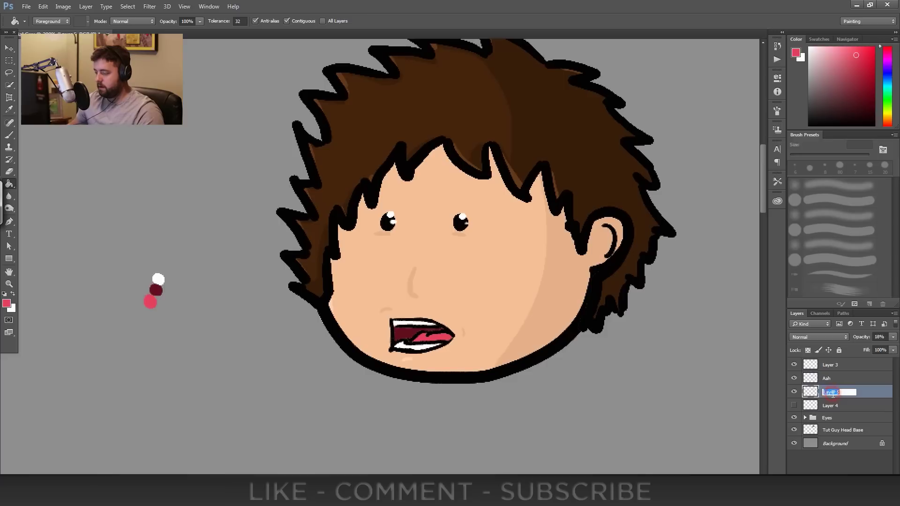
text(A)
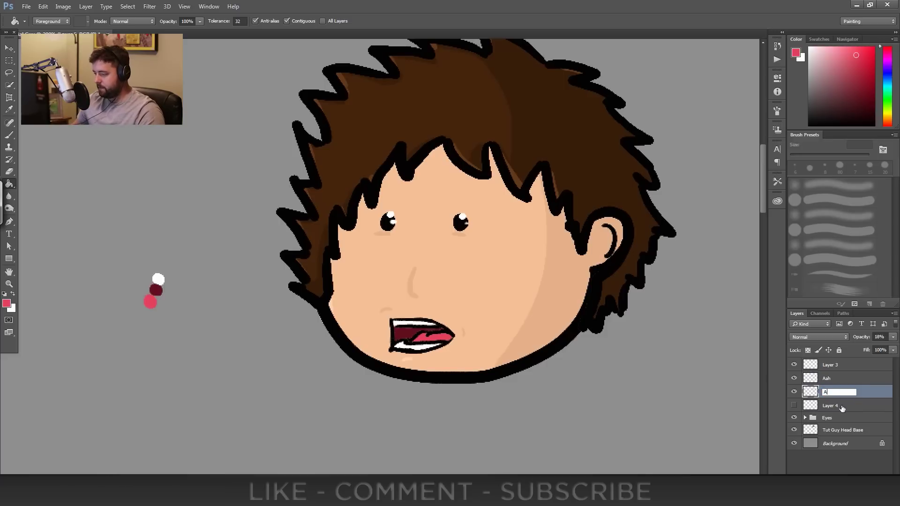
double_click(836, 406)
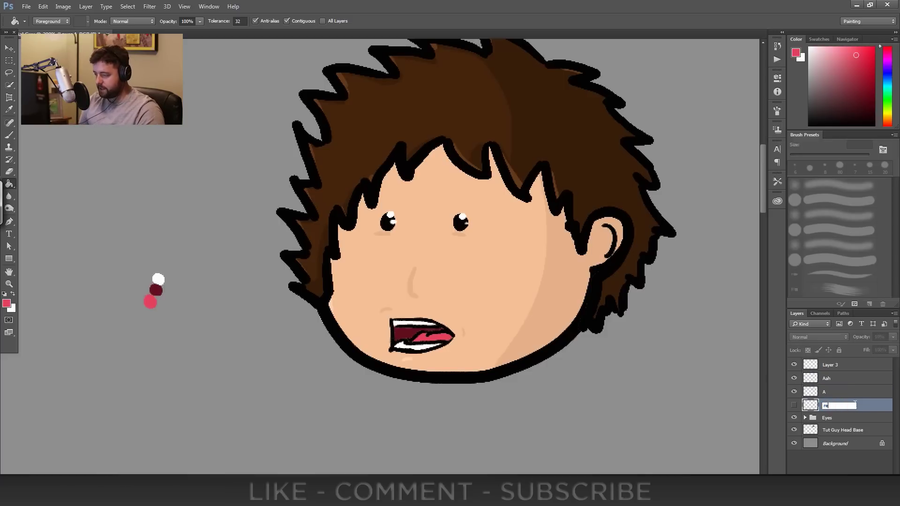
text(Res)
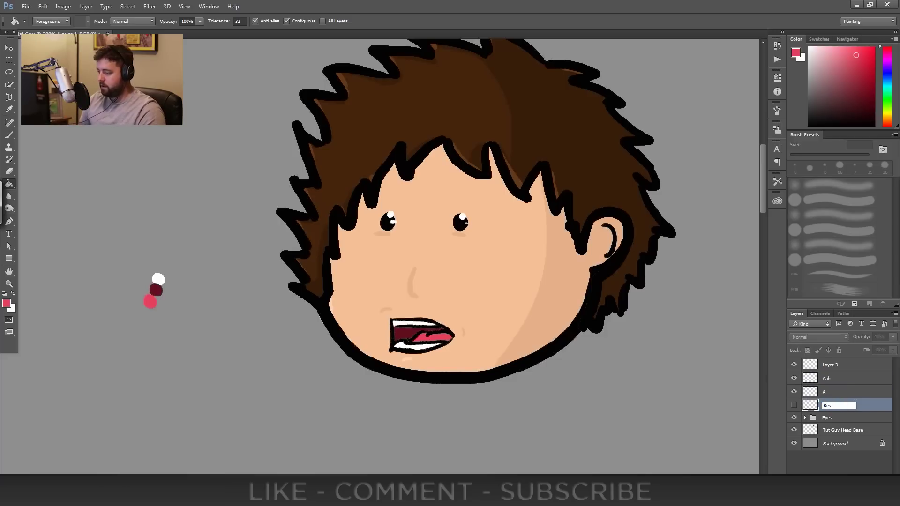
text(t)
key(Return)
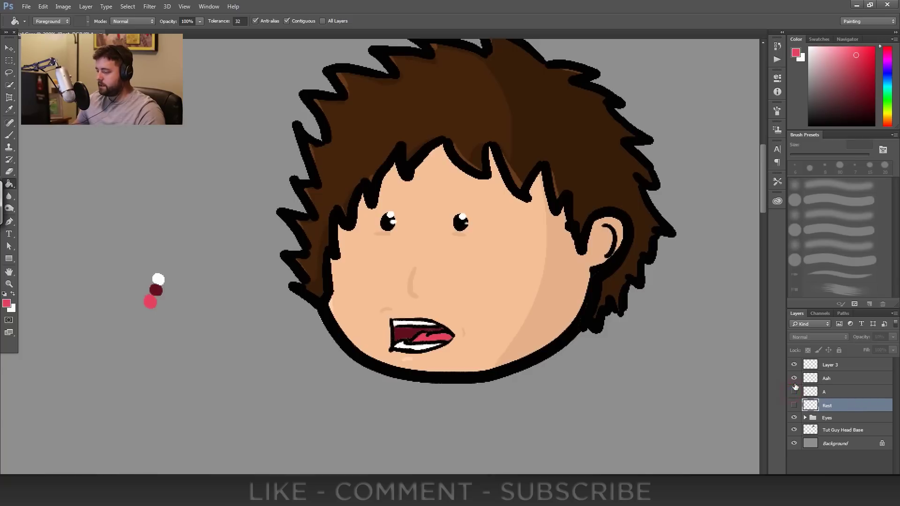
- Show only the Rest mouth, and paint a small solid black round mouth over its line on a new layer above it
click(793, 405)
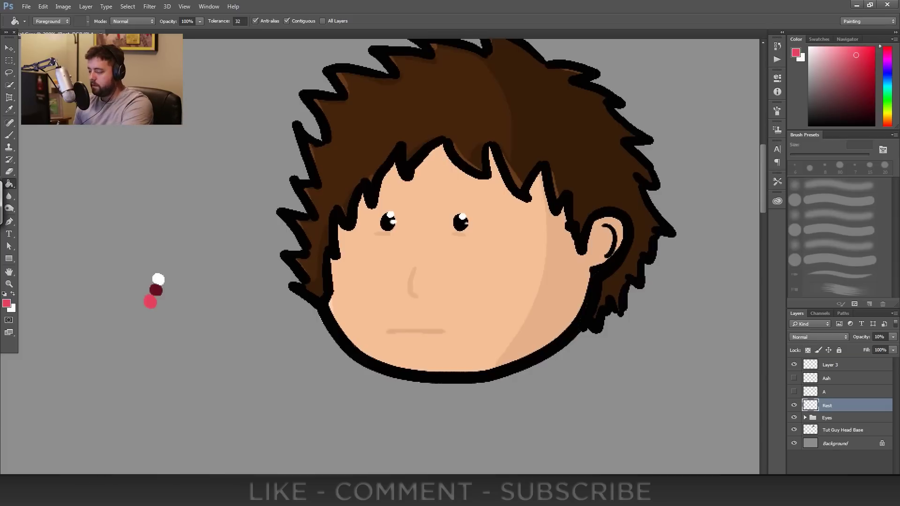
click(868, 481)
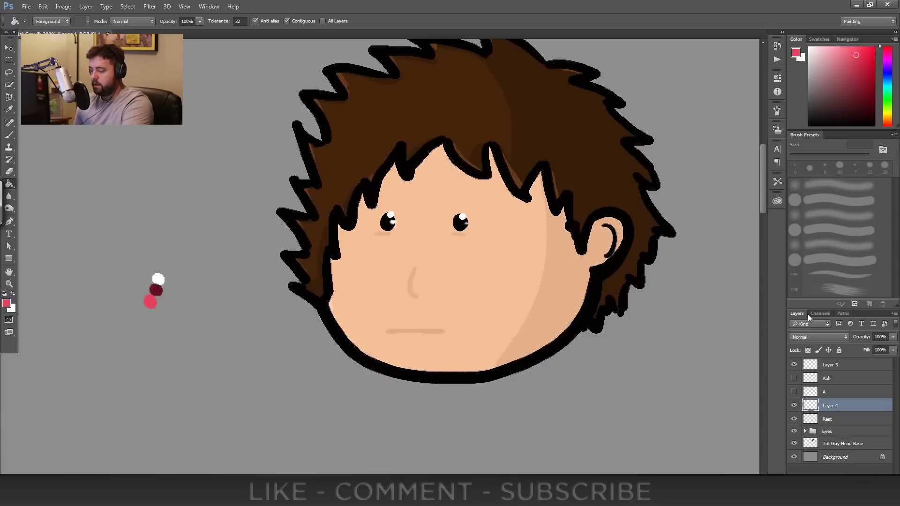
key(v)
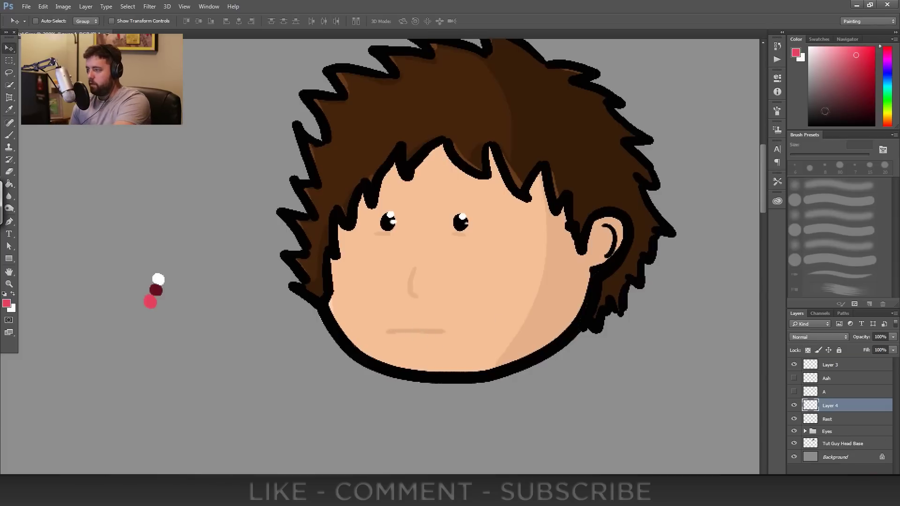
key(d)
key(b)
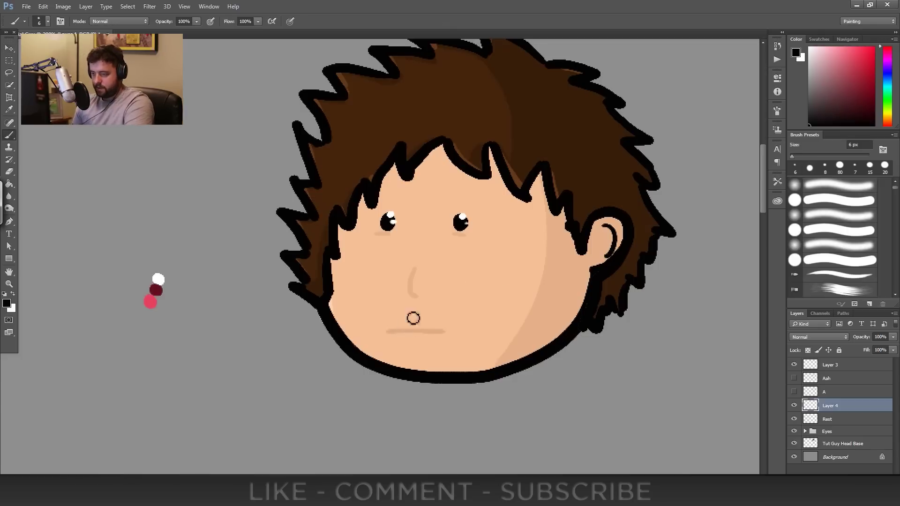
drag(406, 323, 408, 336)
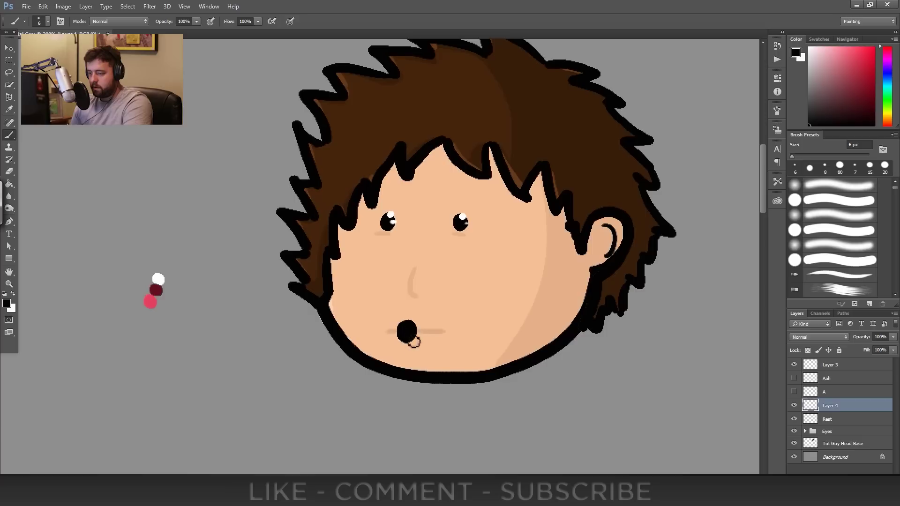
- Rename the round mouth's layer to O and hide it, and add a new layer above layer A
double_click(829, 406)
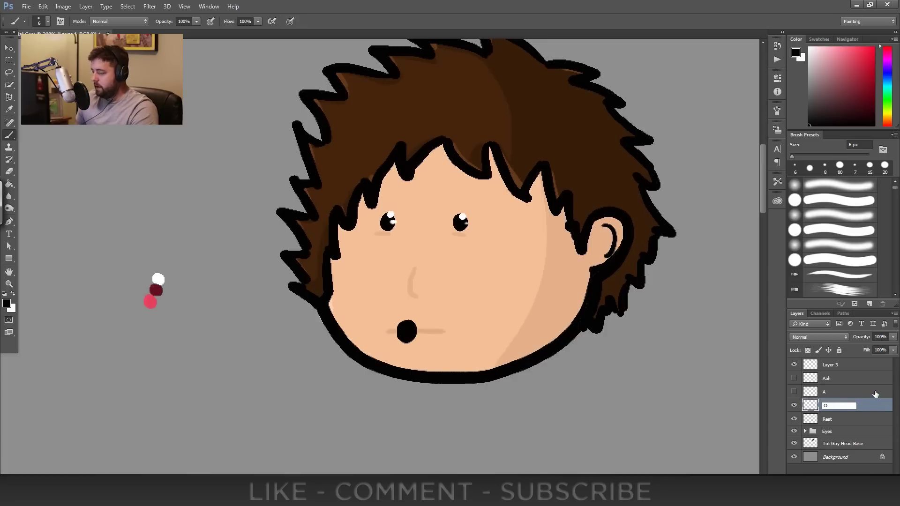
click(851, 399)
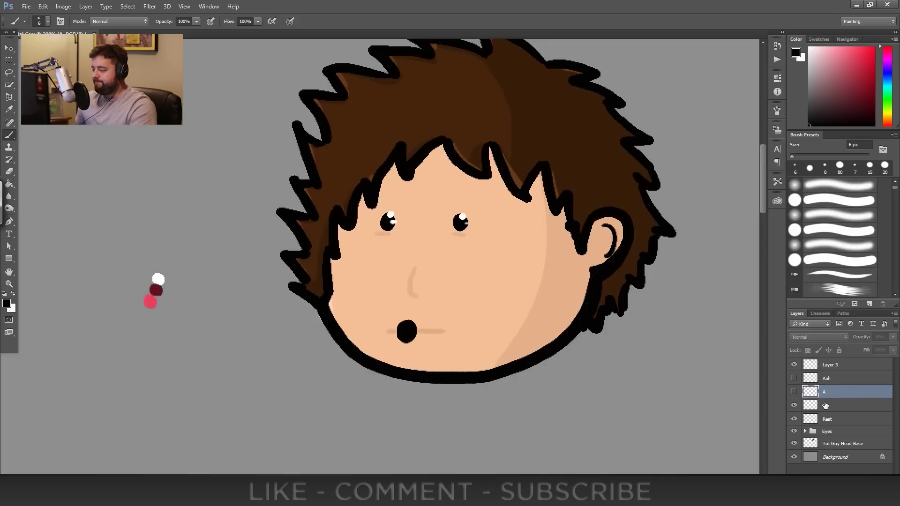
click(794, 406)
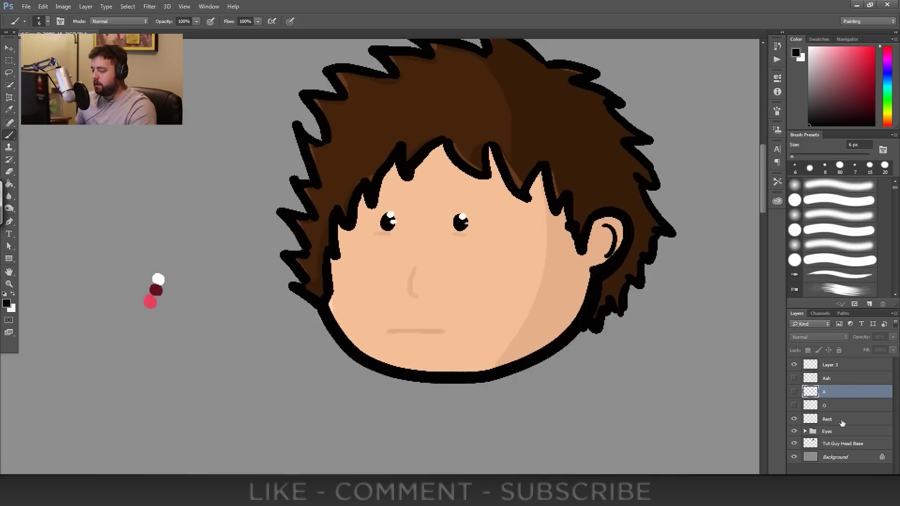
key(ctrl+shift+alt+n)
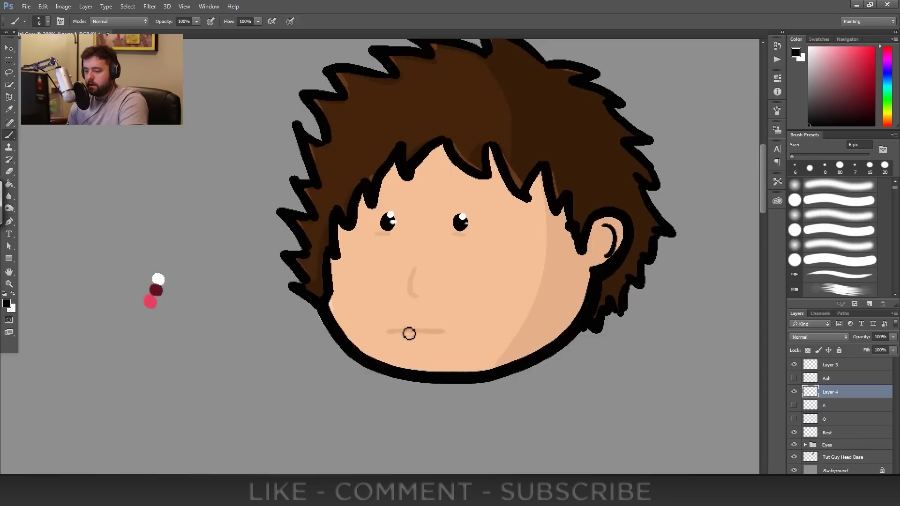
drag(393, 332, 447, 329)
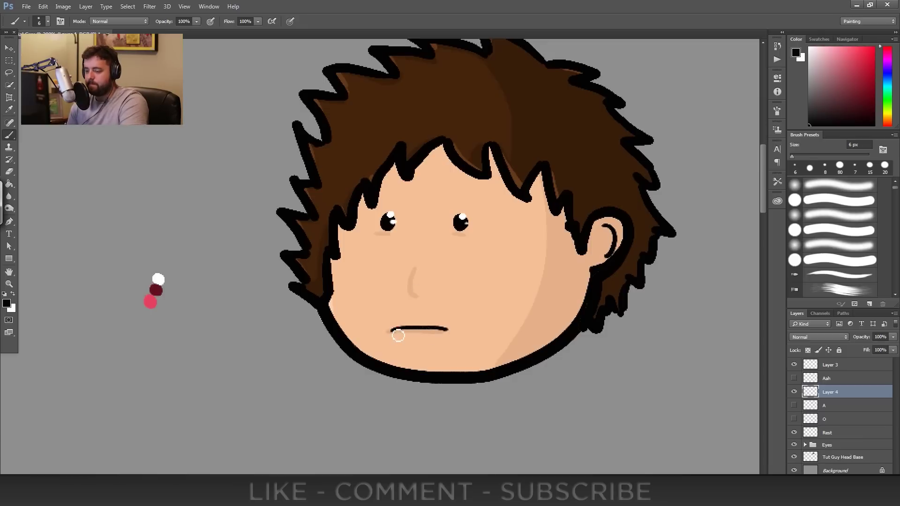
mouse_move(393, 332)
mouse_down()
mouse_move(406, 343)
mouse_move(409, 334)
mouse_move(449, 334)
mouse_up()
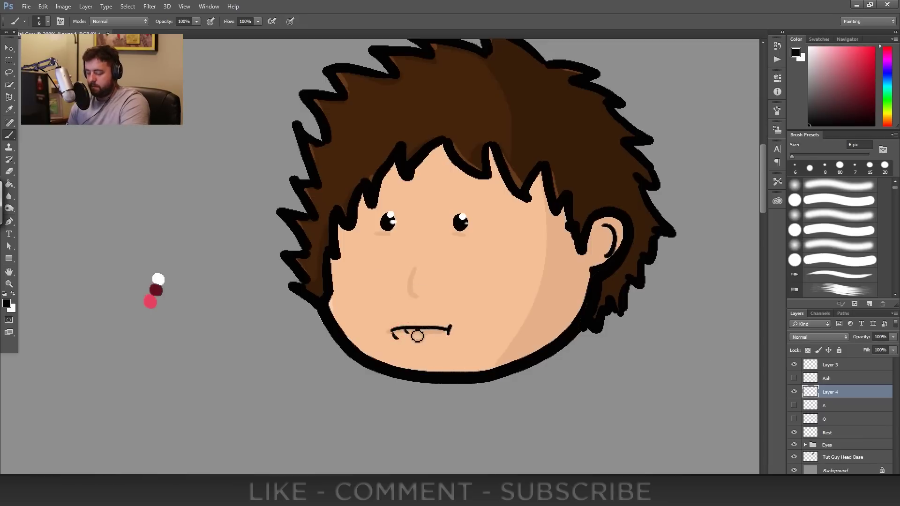
key(ctrl+alt+z)
key(ctrl+alt+z)
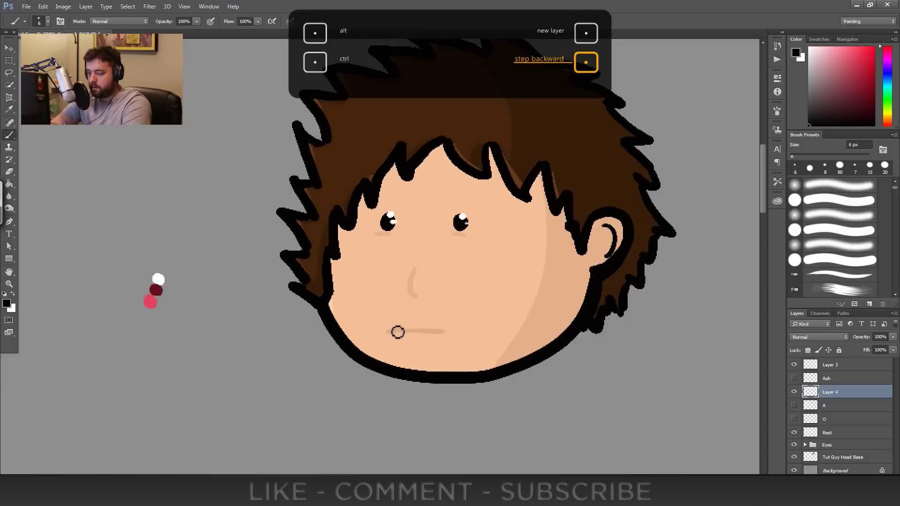
- Paint a thin black mouth line with short vertical marks over the faint resting mouth, and rename its layer to Mhm
mouse_move(393, 329)
mouse_down()
mouse_move(444, 327)
mouse_move(392, 333)
mouse_up()
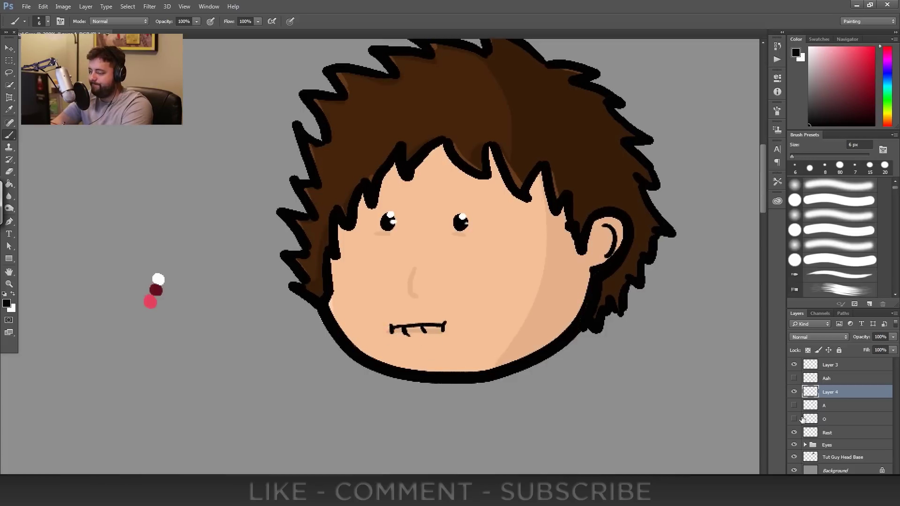
double_click(831, 393)
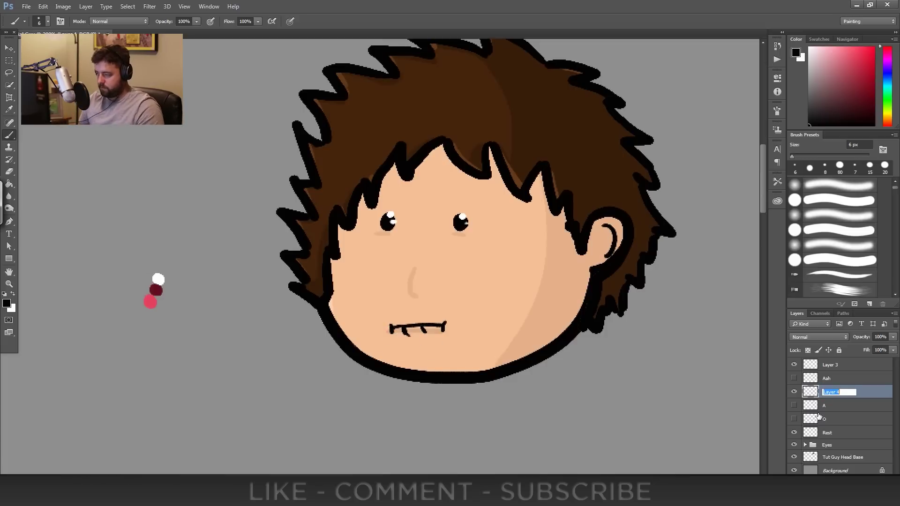
text(Mhm)
key(Return)
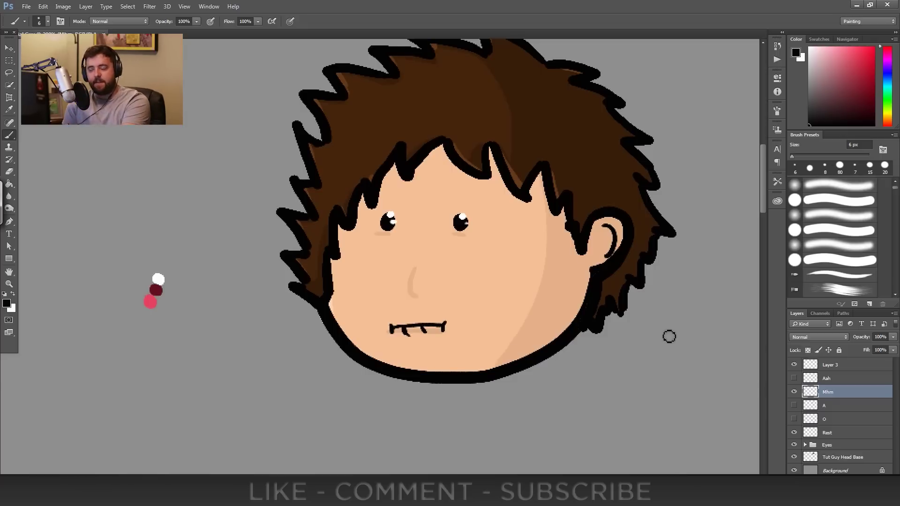
- Hide the Mhm layer and add a new layer above it
click(793, 392)
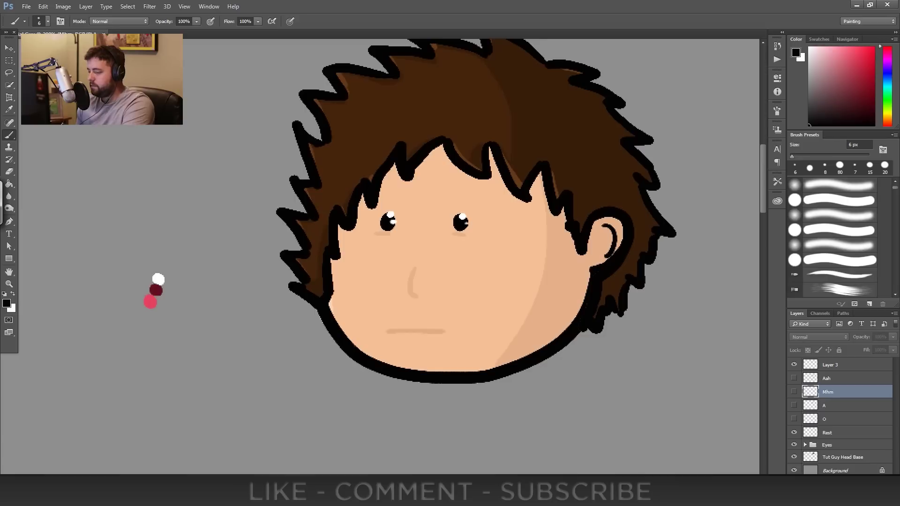
click(870, 482)
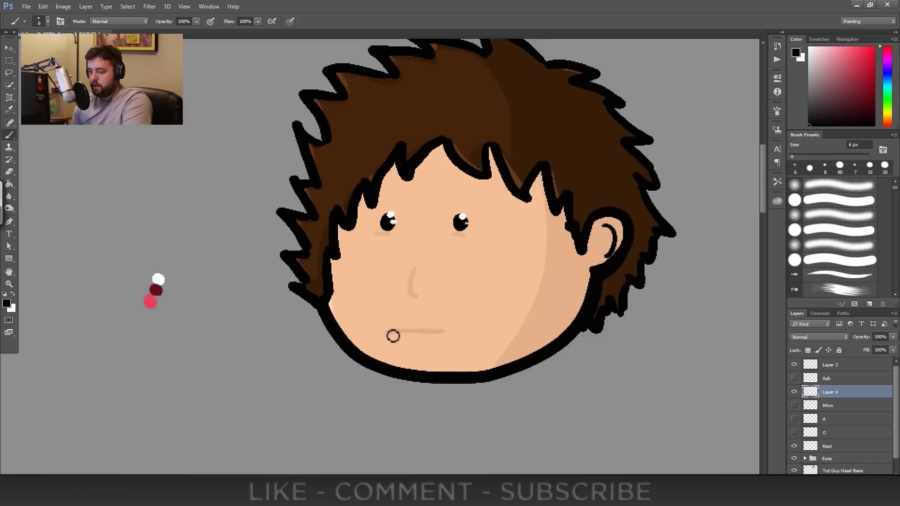
mouse_move(389, 332)
mouse_down()
mouse_move(444, 332)
mouse_move(395, 328)
mouse_move(415, 332)
mouse_up()
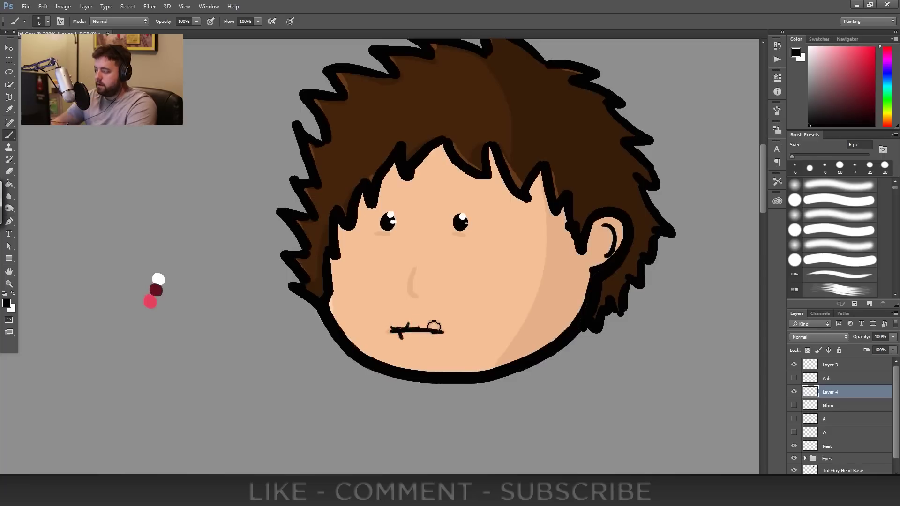
key(ctrl+alt+z)
key(ctrl+alt+z)
key(ctrl+alt+z)
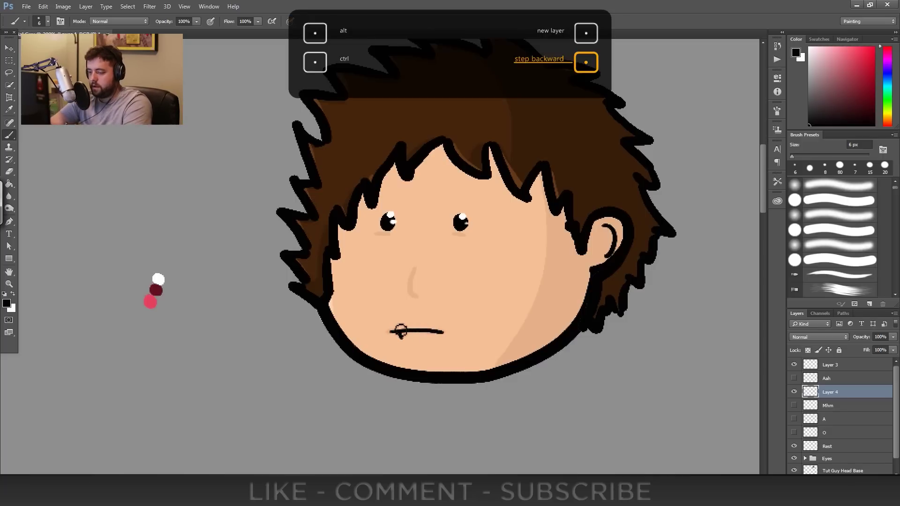
mouse_move(398, 321)
mouse_down()
mouse_move(447, 330)
mouse_move(389, 322)
mouse_move(391, 331)
mouse_move(425, 330)
mouse_up()
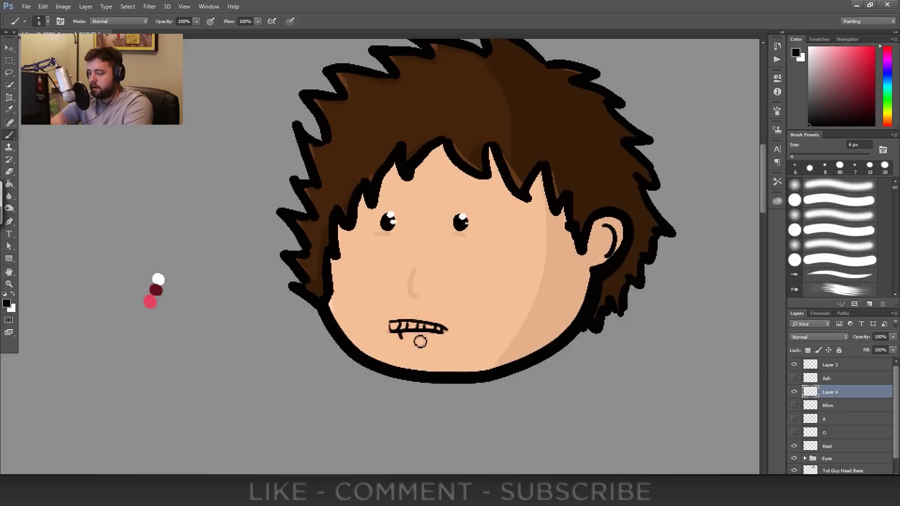
key(ctrl+alt+z)
key(ctrl+alt+z)
key(ctrl+alt+z)
key(ctrl+alt+z)
key(ctrl+alt+z)
key(ctrl+alt+z)
key(ctrl+alt+z)
key(ctrl+alt+z)
key(ctrl+alt+z)
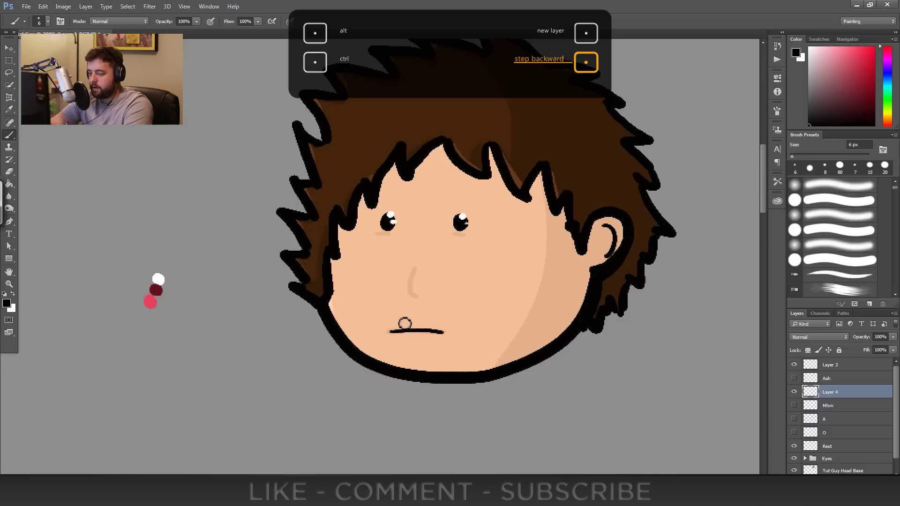
drag(397, 319, 450, 328)
drag(392, 322, 455, 333)
key(ctrl+alt+z)
drag(392, 323, 444, 335)
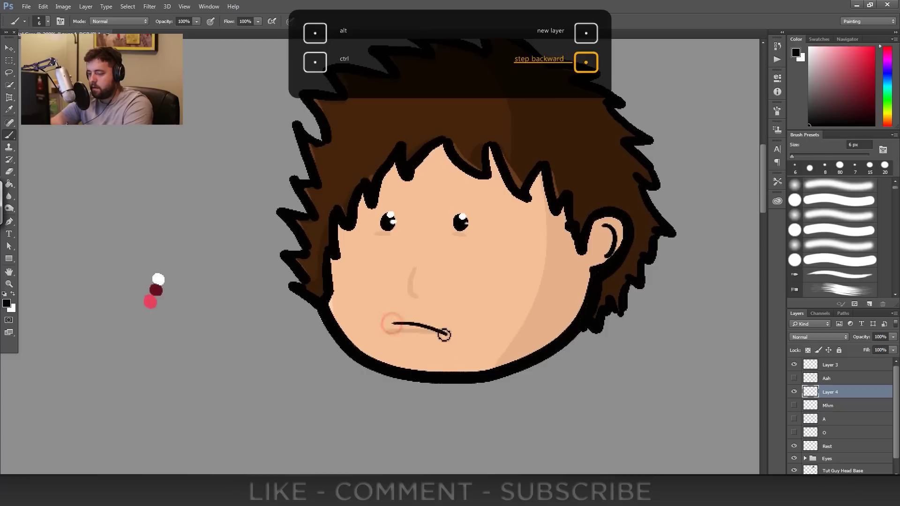
key(ctrl+alt+z)
- Paint a black upper-lip curve with a closed row of small teeth, a short lower-lip line and two dots beneath on Layer 4
drag(392, 324, 451, 330)
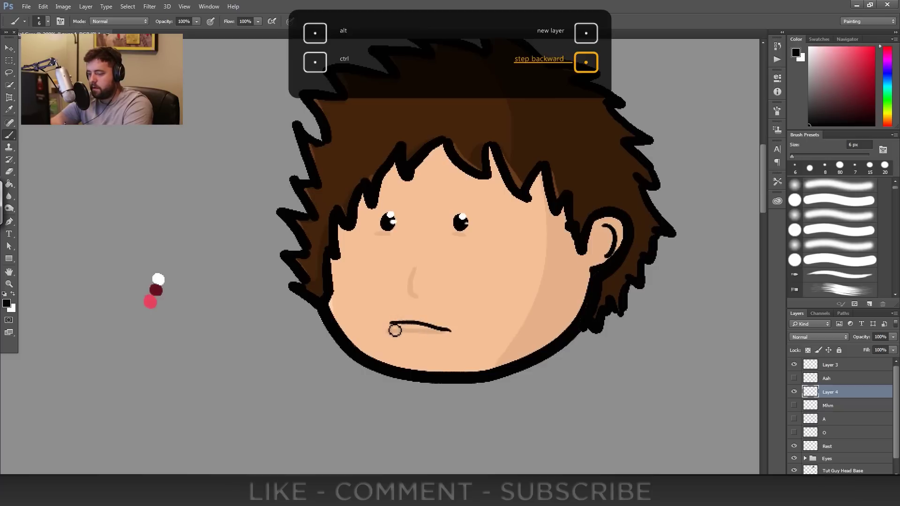
drag(391, 324, 438, 330)
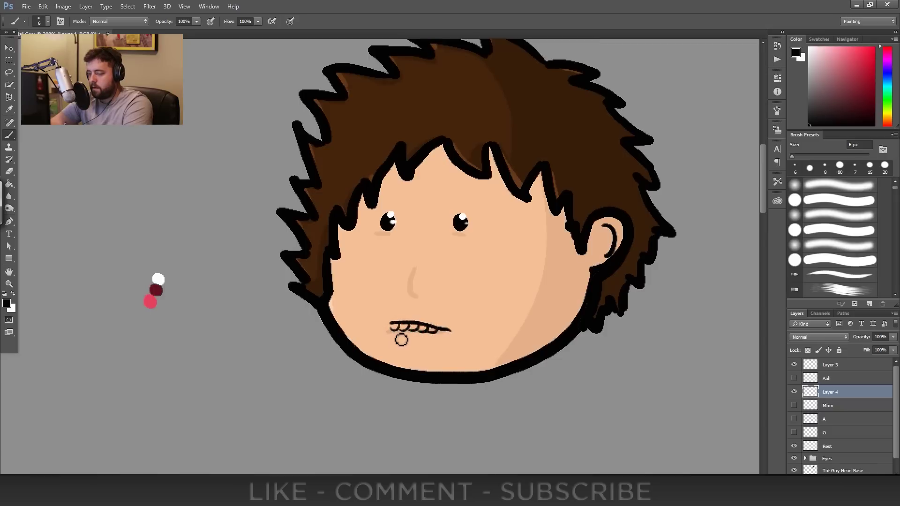
click(409, 339)
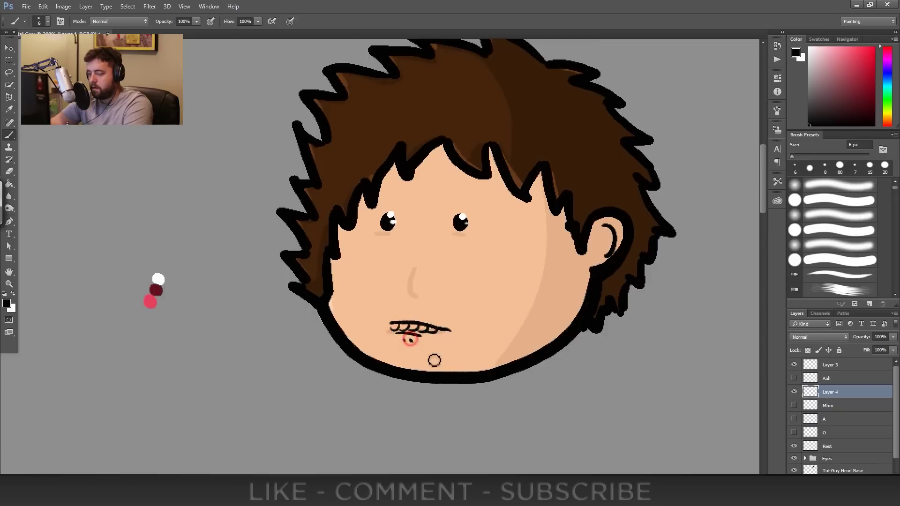
key(g)
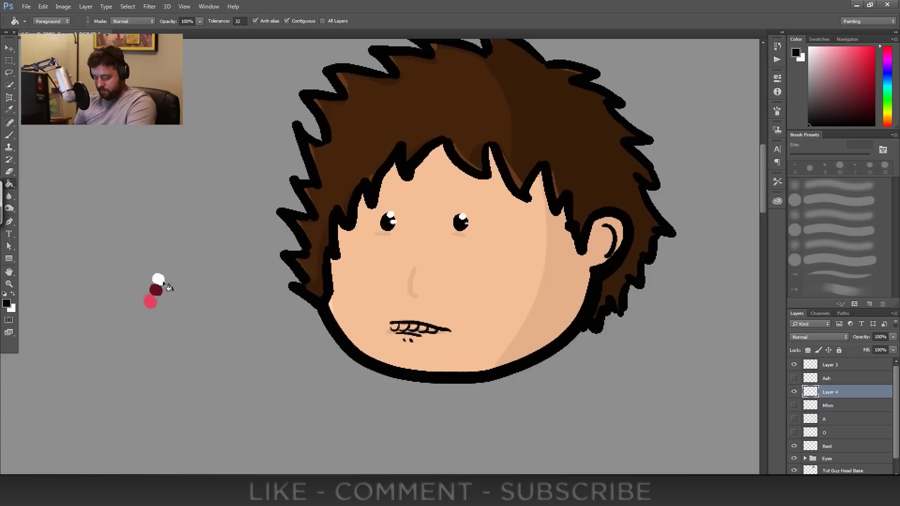
key(b)
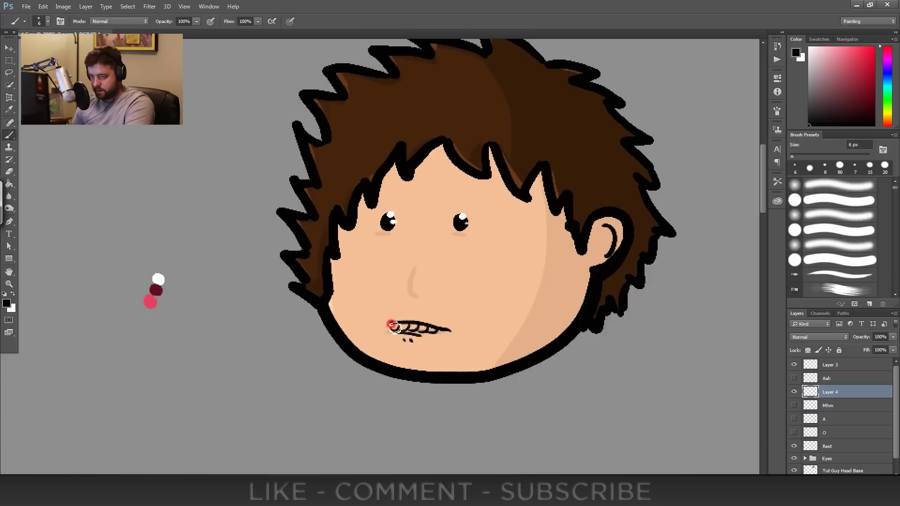
drag(391, 324, 395, 330)
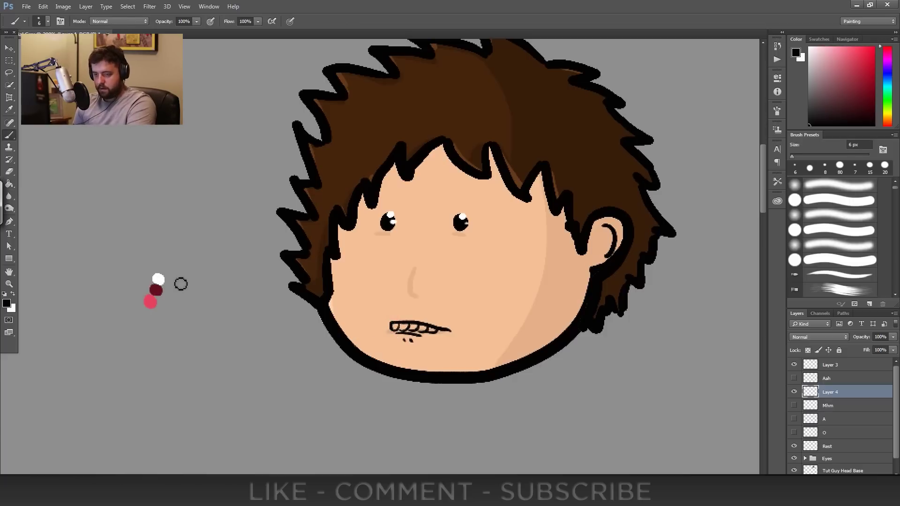
- Fill each small tooth of the Layer 4 mouth with white, undoing the fill that recolours the black outlines
key(g)
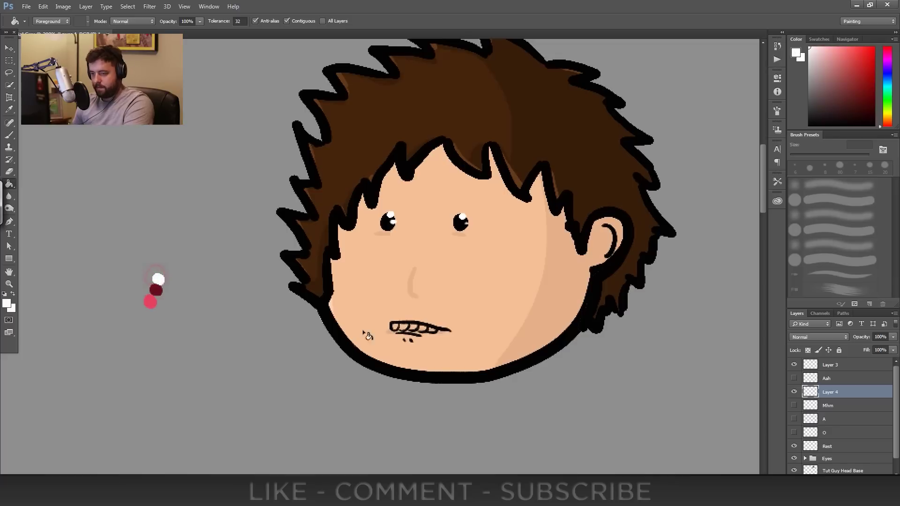
click(395, 328)
click(402, 325)
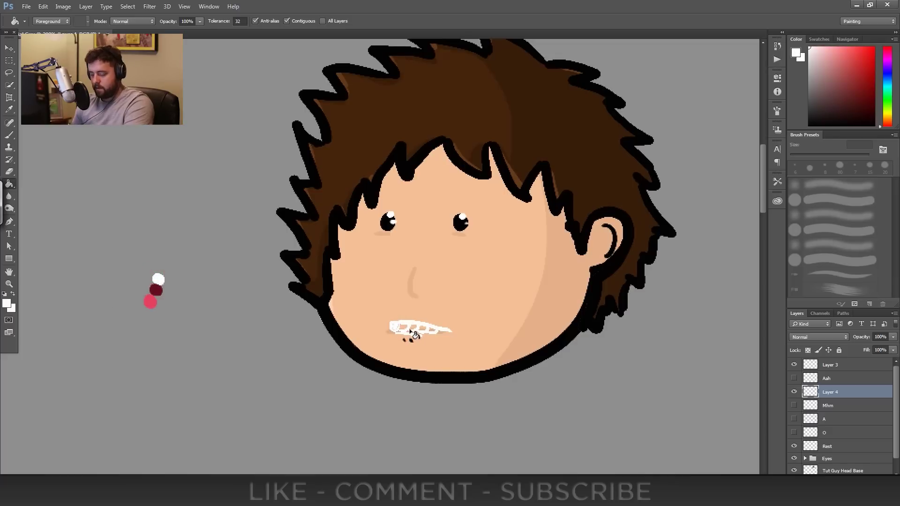
key(ctrl+alt+z)
click(404, 327)
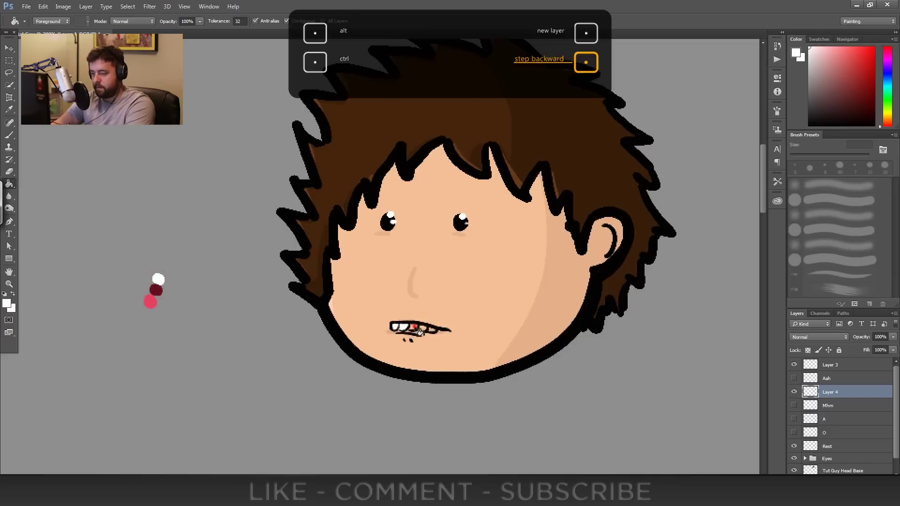
click(414, 328)
click(423, 330)
click(433, 331)
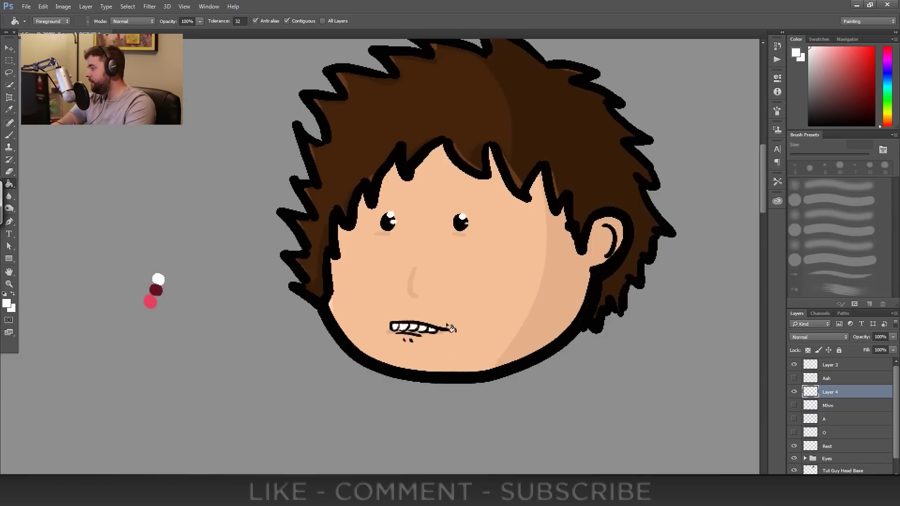
- Hide the toothy mouth's layer and rename it Ff, and add a new layer above it
click(794, 391)
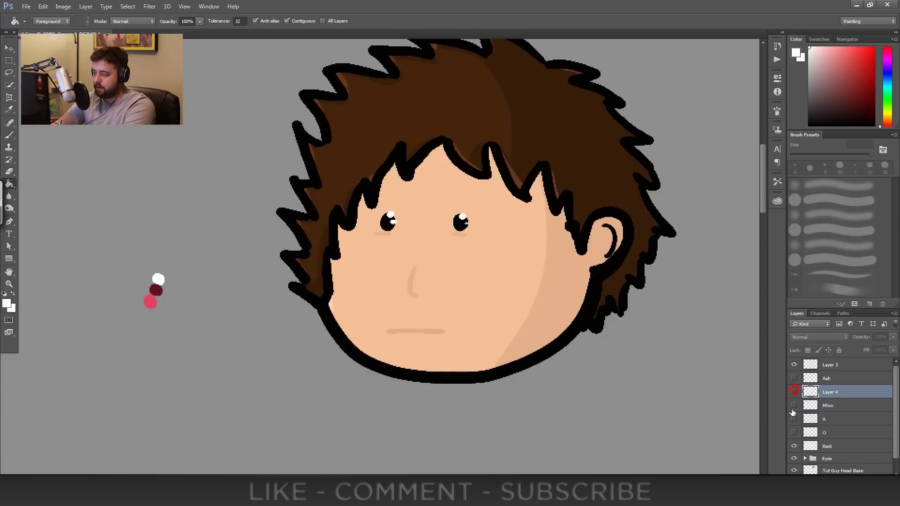
double_click(829, 393)
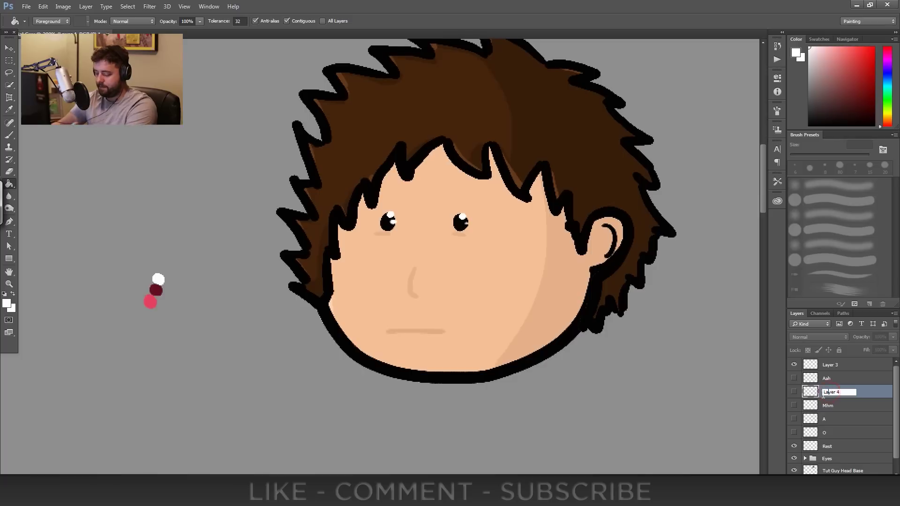
text(F)
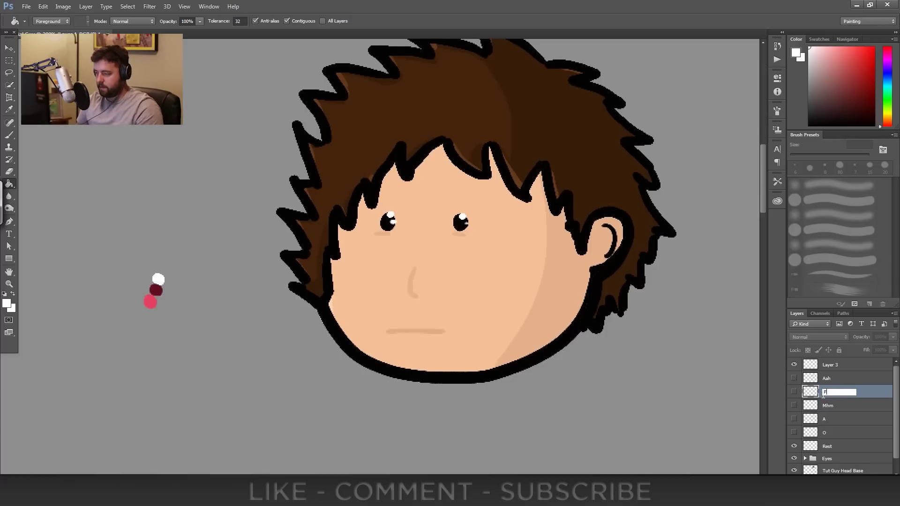
text(f)
key(Return)
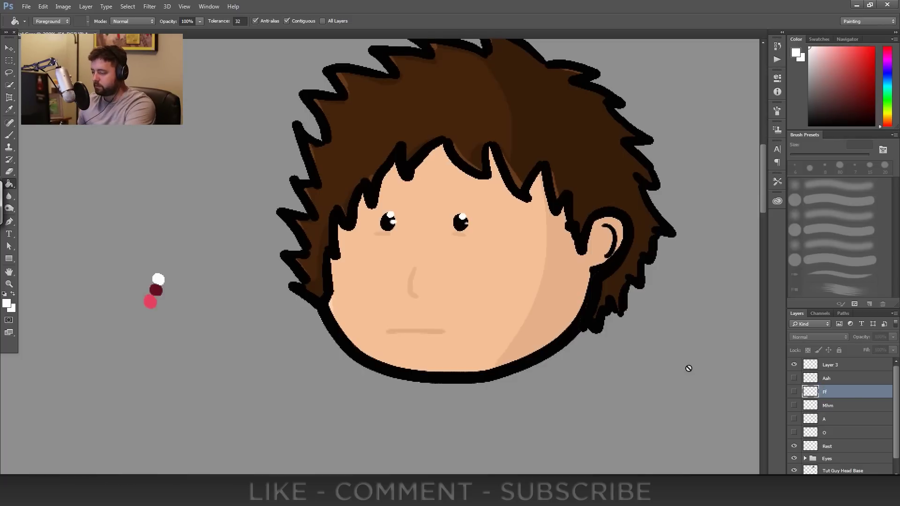
click(870, 481)
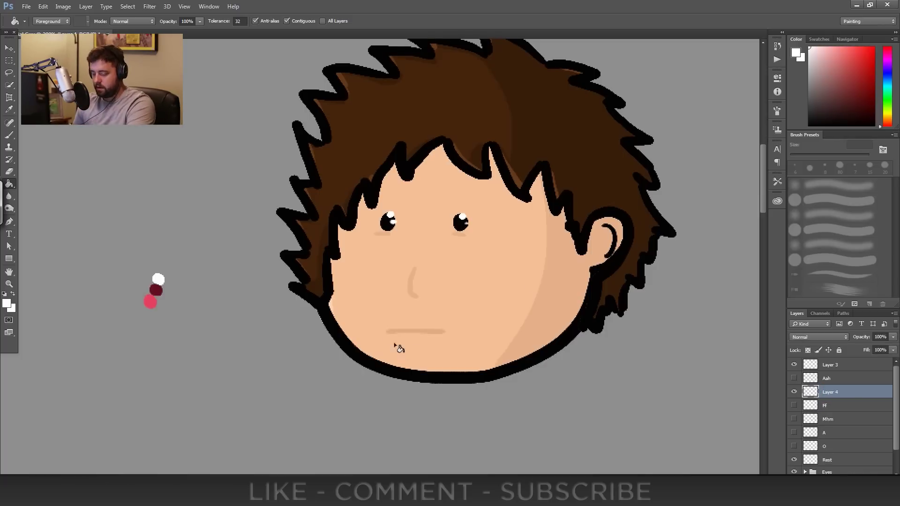
key(b)
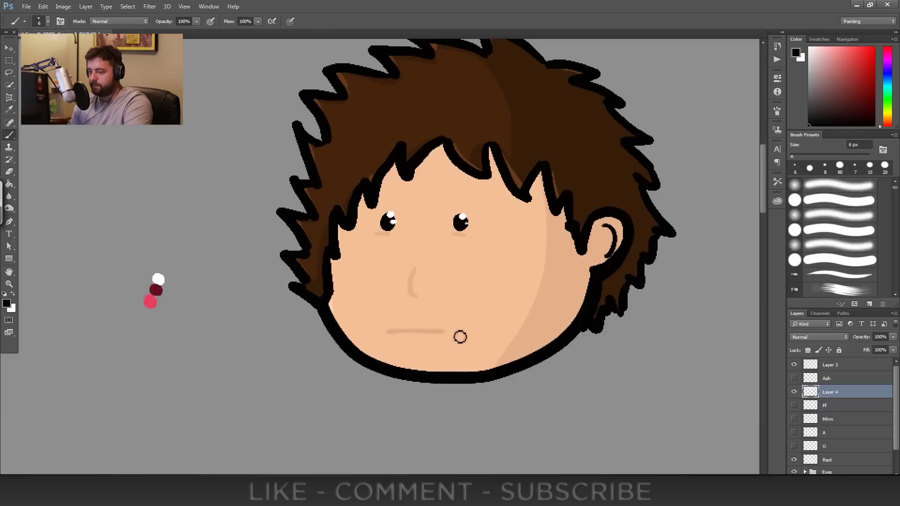
mouse_move(388, 324)
mouse_down()
mouse_move(392, 337)
mouse_move(389, 330)
mouse_move(409, 326)
mouse_move(450, 331)
mouse_move(420, 343)
mouse_move(390, 335)
mouse_move(434, 336)
mouse_up()
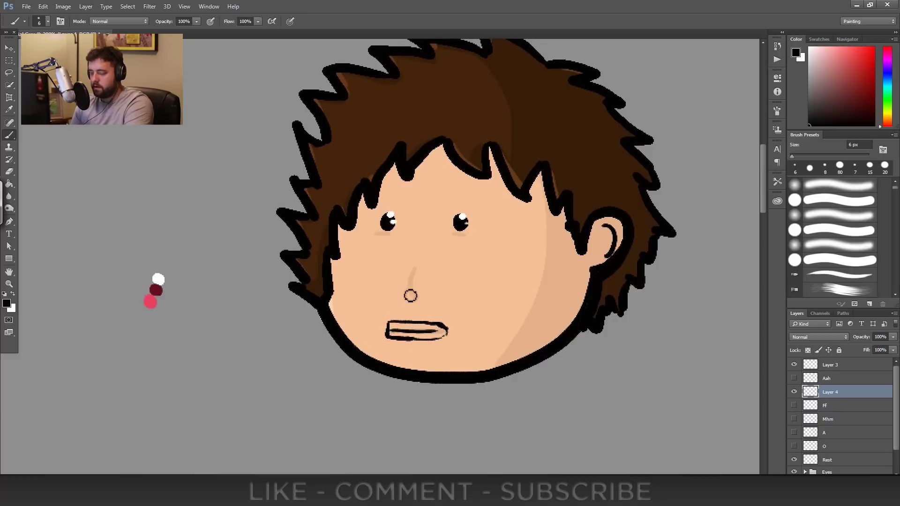
alt+click(409, 287)
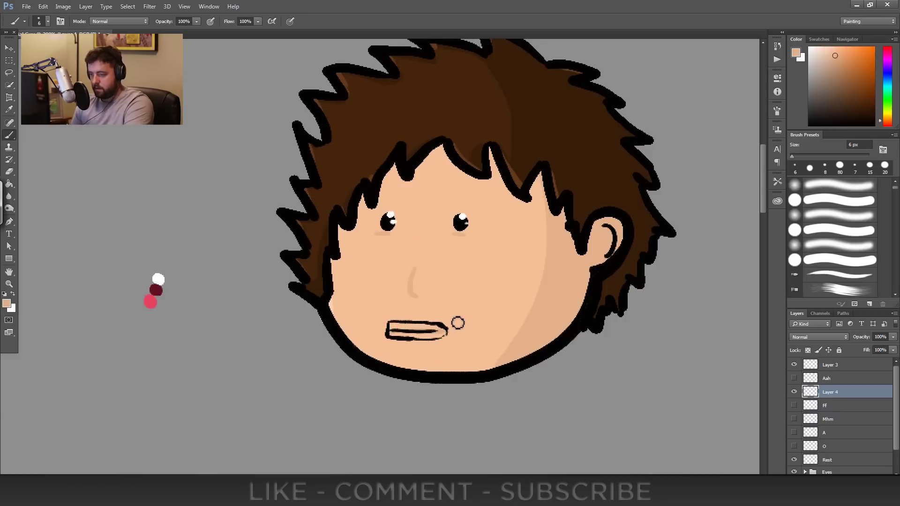
key(ctrl+alt+z)
key(ctrl+alt+z)
key(ctrl+alt+z)
key(ctrl+alt+z)
key(ctrl+alt+z)
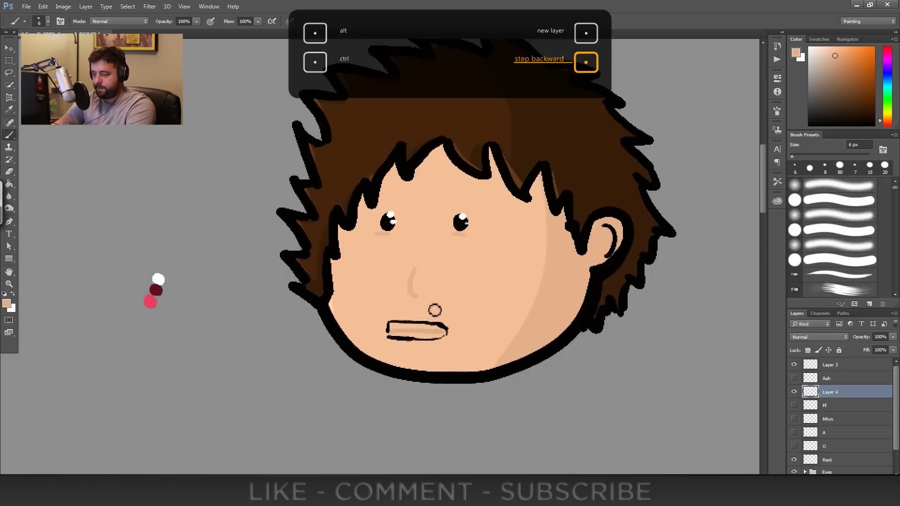
key(ctrl+alt+z)
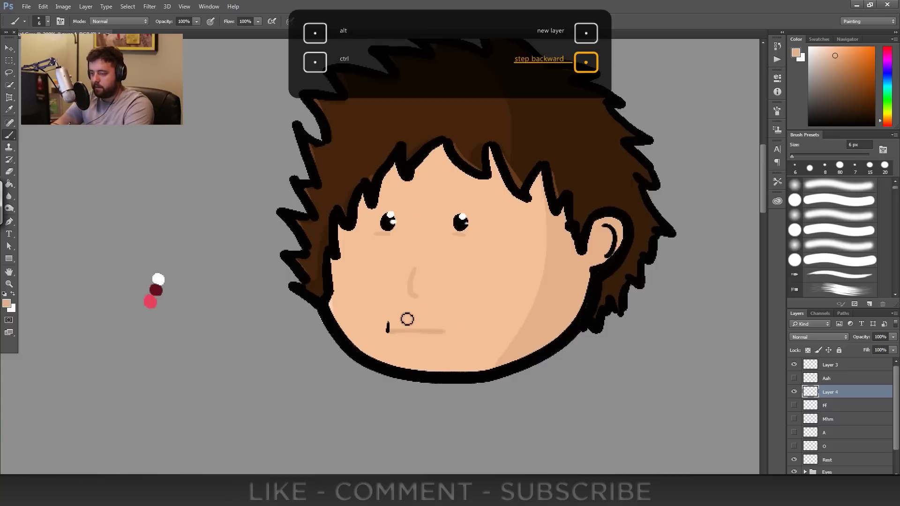
key(ctrl+alt+z)
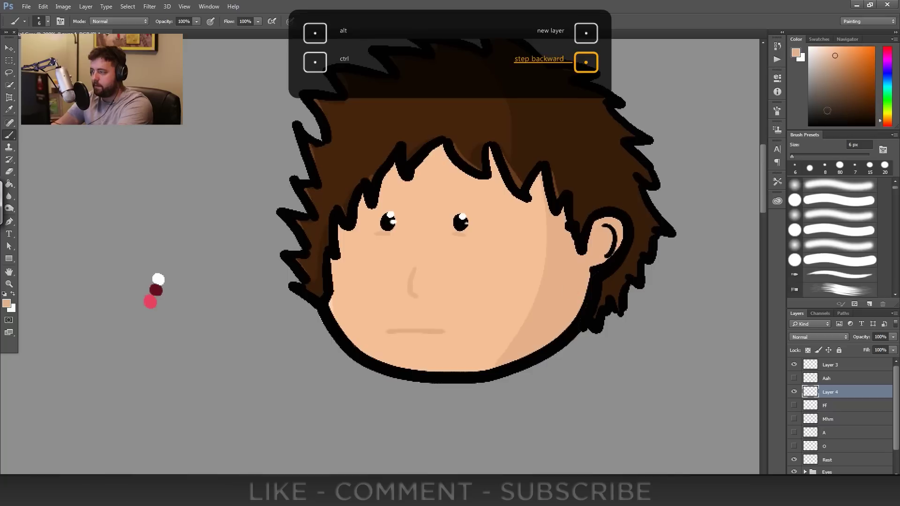
- Paint a black closed mouth outline, squared at one end and rounded at the other, with a line through its middle on Layer 4
key(d)
mouse_move(388, 341)
mouse_down()
mouse_move(387, 328)
mouse_move(457, 332)
mouse_up()
drag(390, 343, 462, 341)
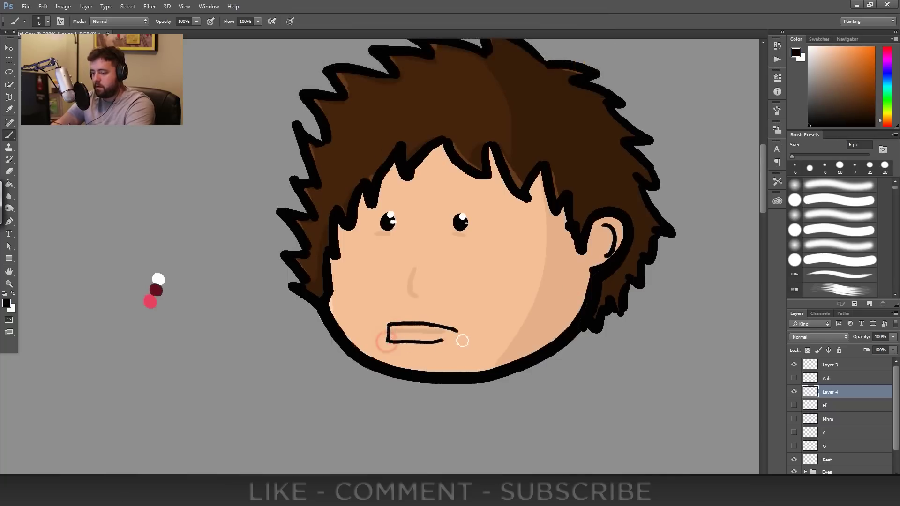
key(ctrl+alt+z)
mouse_move(387, 341)
mouse_down()
mouse_move(446, 344)
mouse_move(452, 321)
mouse_up()
key(e)
key(b)
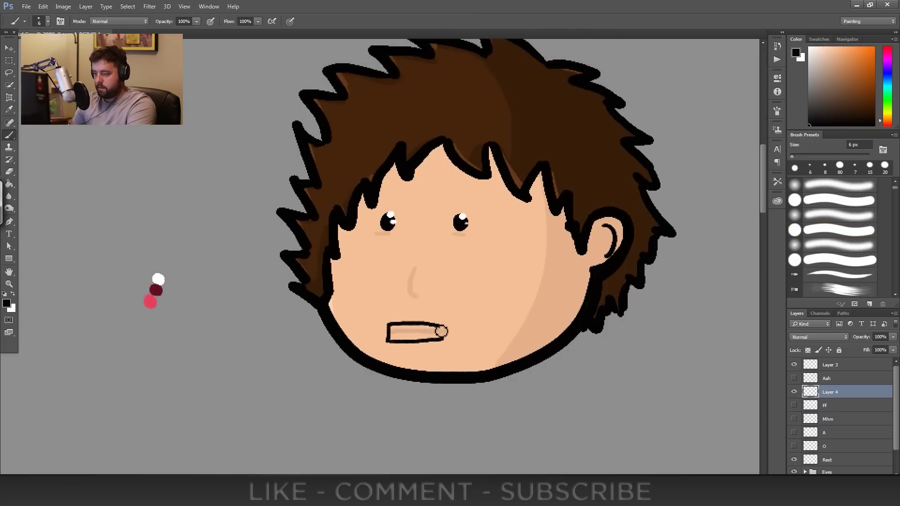
mouse_move(442, 344)
mouse_down()
mouse_move(450, 333)
mouse_move(387, 333)
mouse_up()
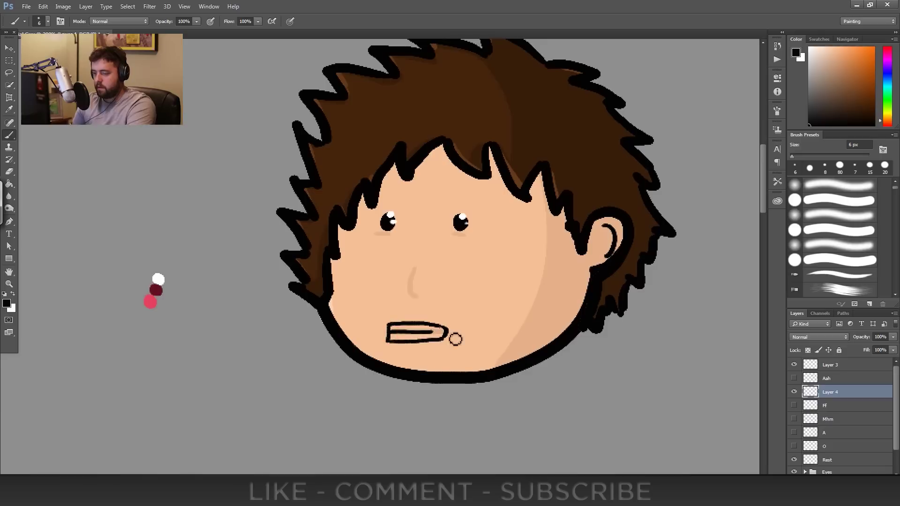
- Fill the clenched mouth with the palette's white and touch up its rounded end, sampling the nose's skin shade
alt+click(159, 280)
key(g)
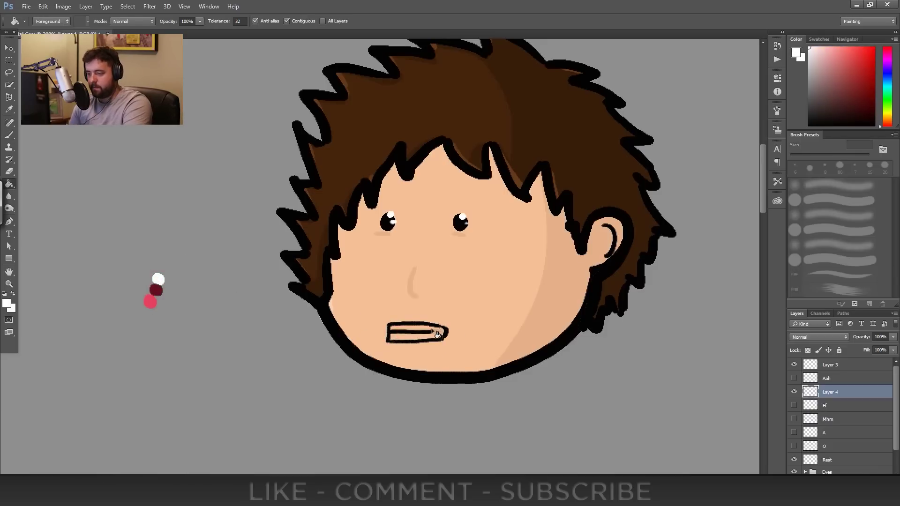
click(437, 334)
key(b)
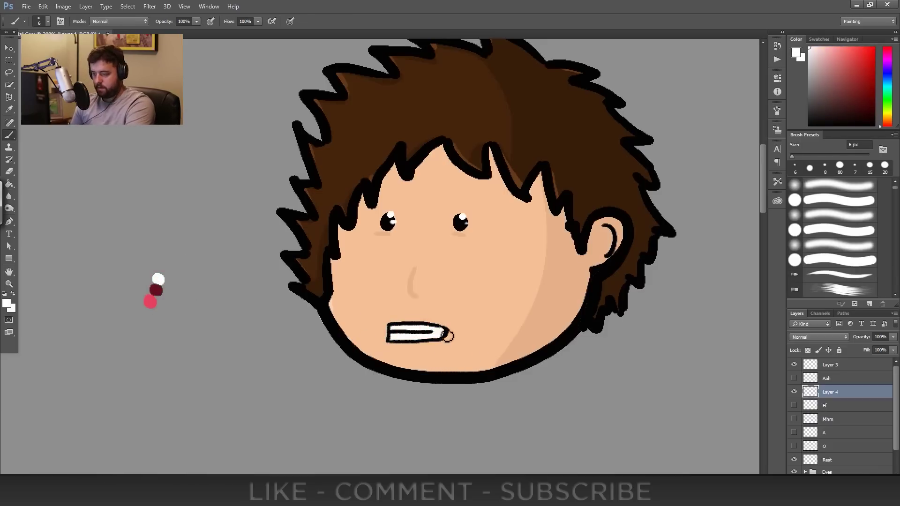
alt+click(413, 302)
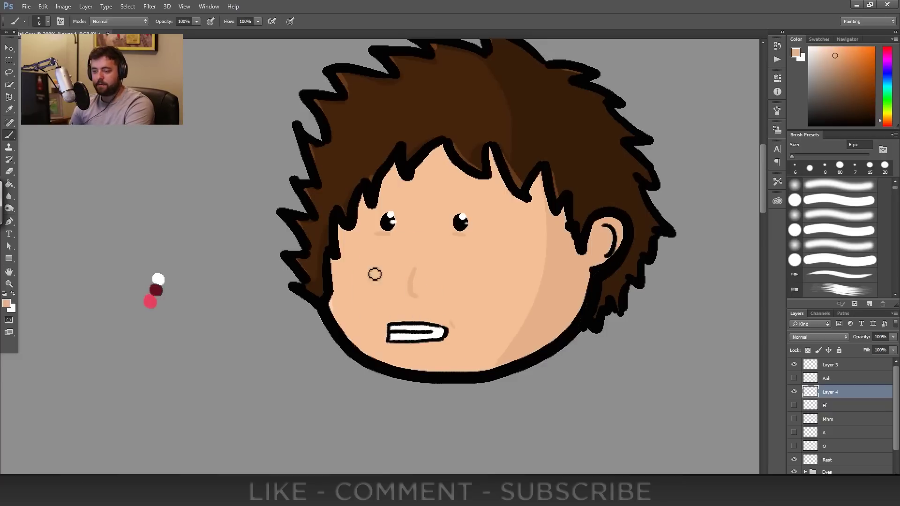
key(ctrl+minus)
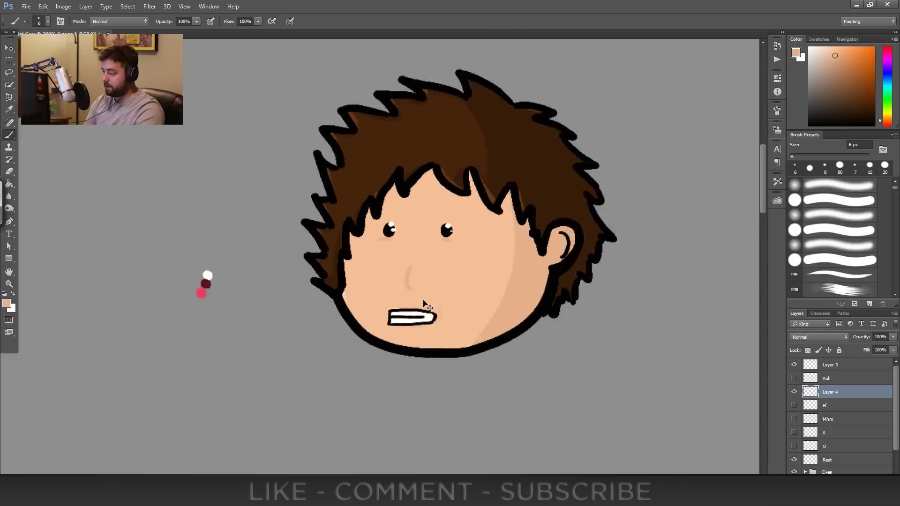
- Show all the mouth layers from Rest to Aah and set any reduced opacity, such as layer A's, to 100%
click(793, 379)
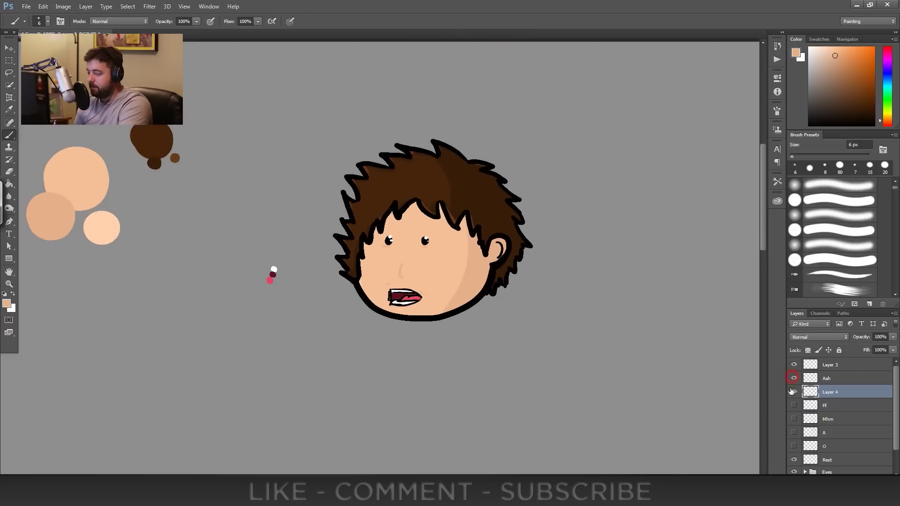
click(830, 459)
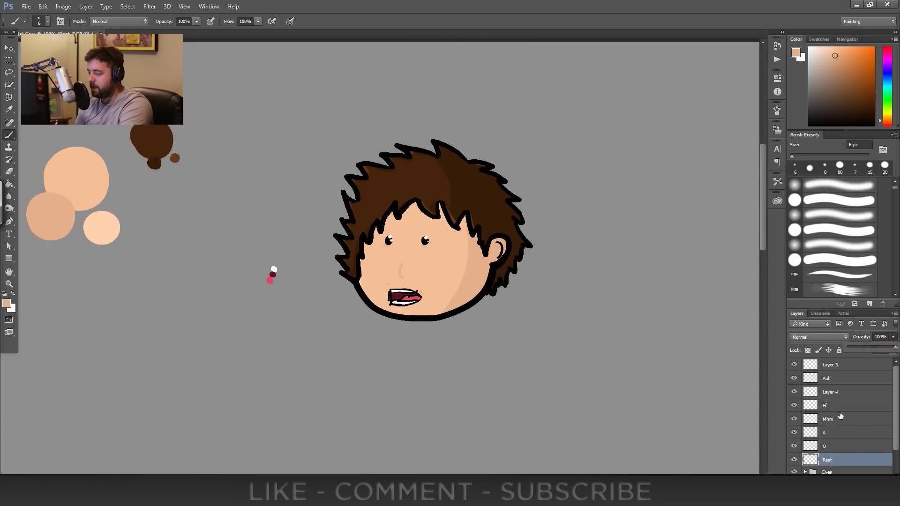
click(833, 445)
click(836, 419)
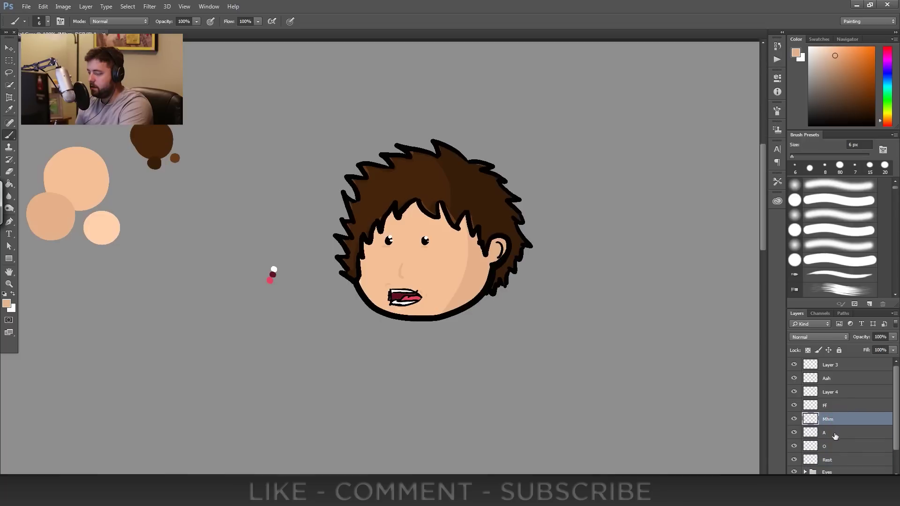
click(835, 436)
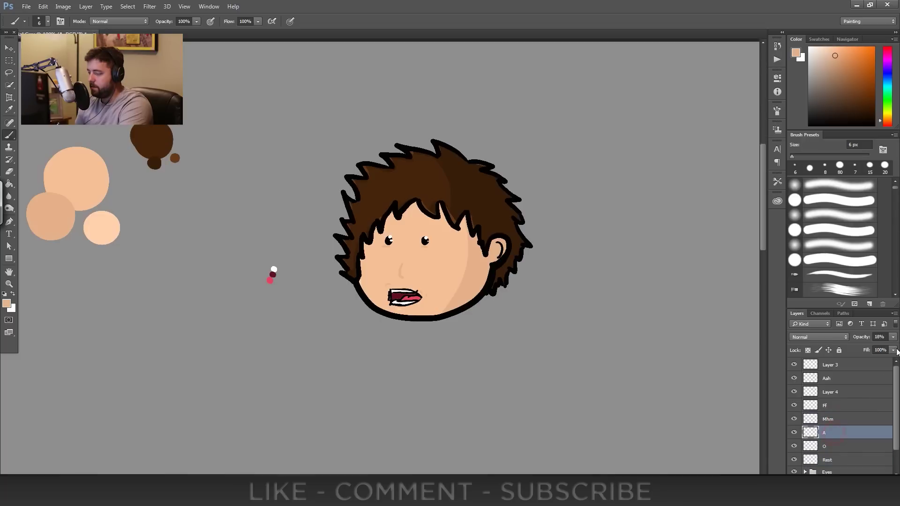
click(836, 420)
click(832, 406)
click(830, 392)
click(827, 378)
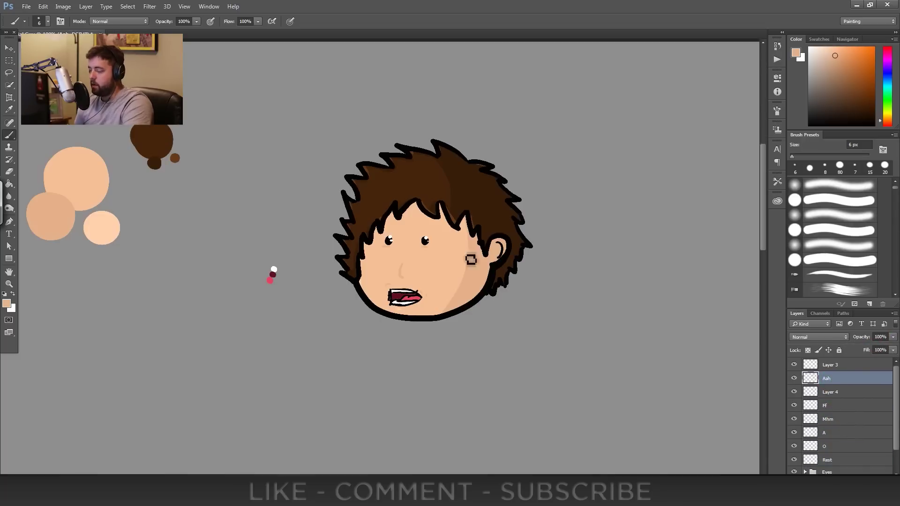
click(830, 366)
click(829, 380)
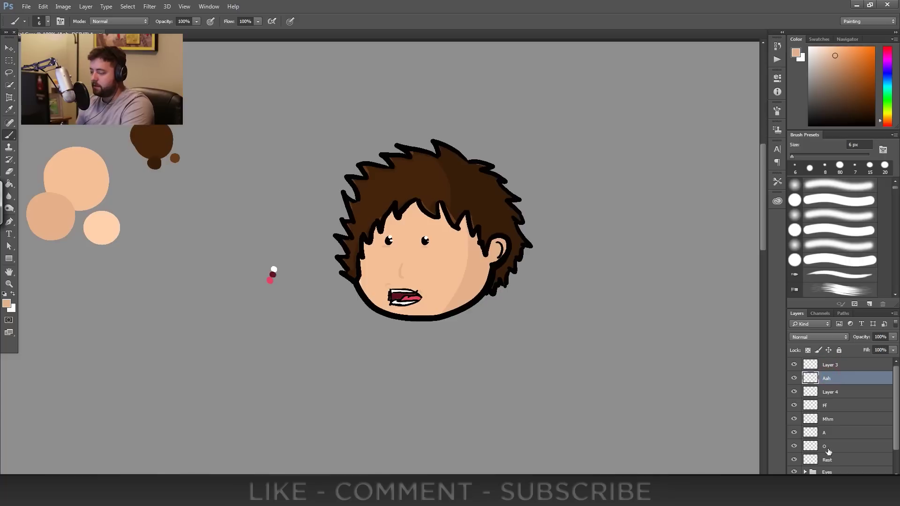
click(829, 462)
- Group all the mouth layers from Aah down to Rest into a group named Mouths
click(837, 380)
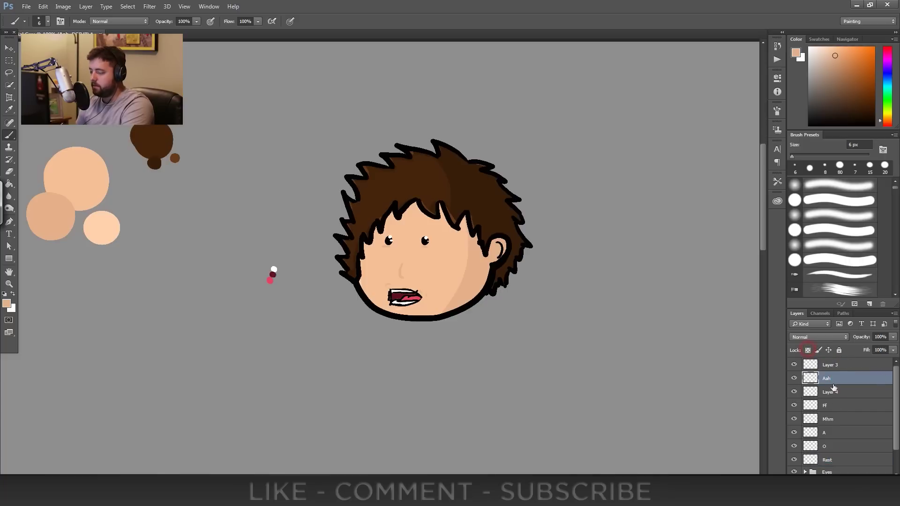
shift+click(830, 449)
shift+click(829, 462)
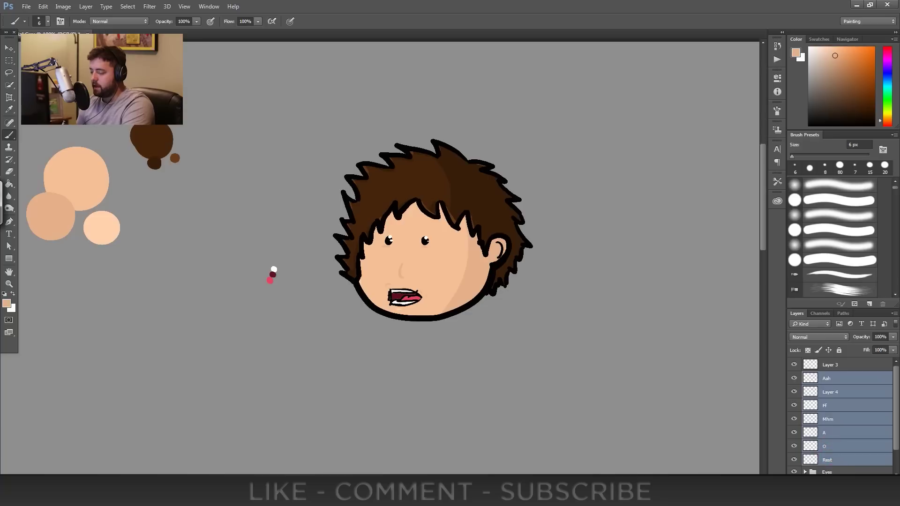
right_click(816, 377)
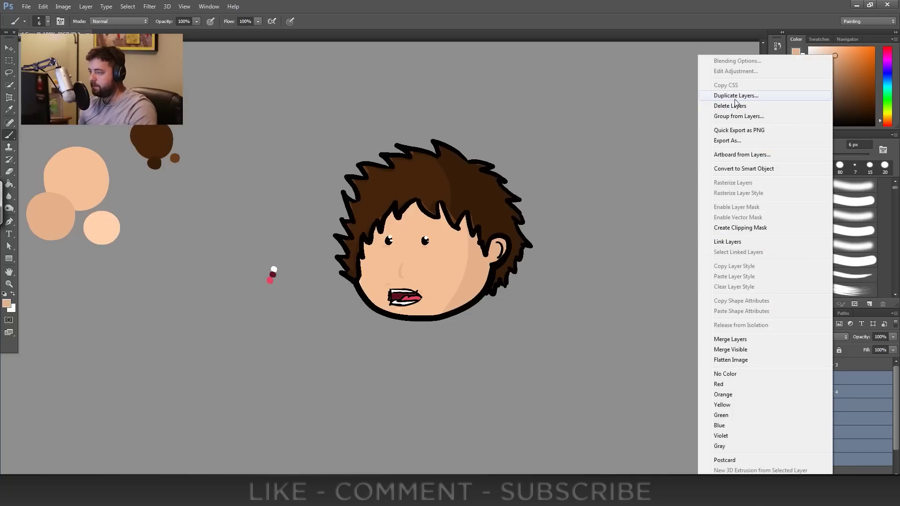
click(736, 116)
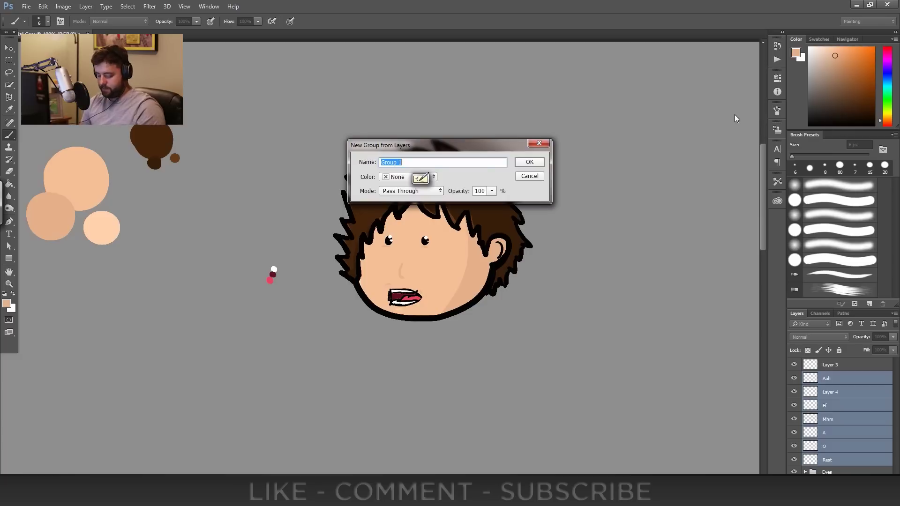
text(Mouths)
key(Return)
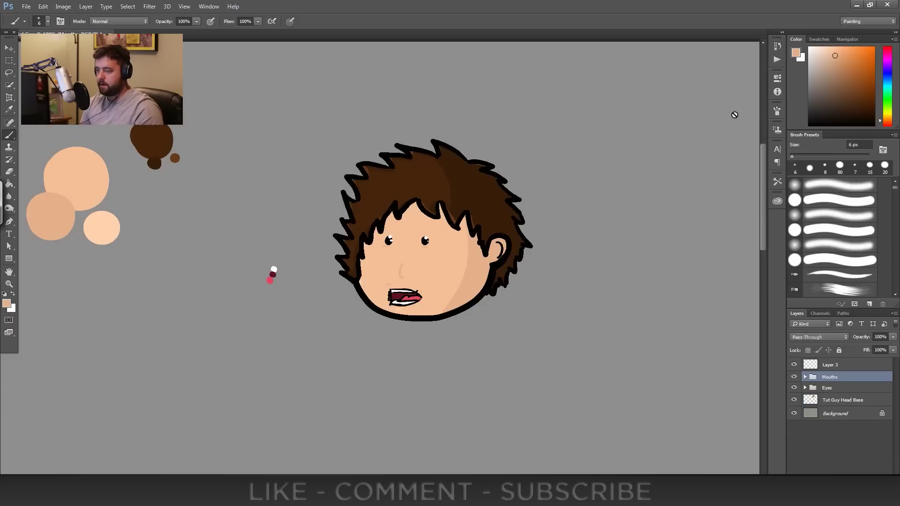